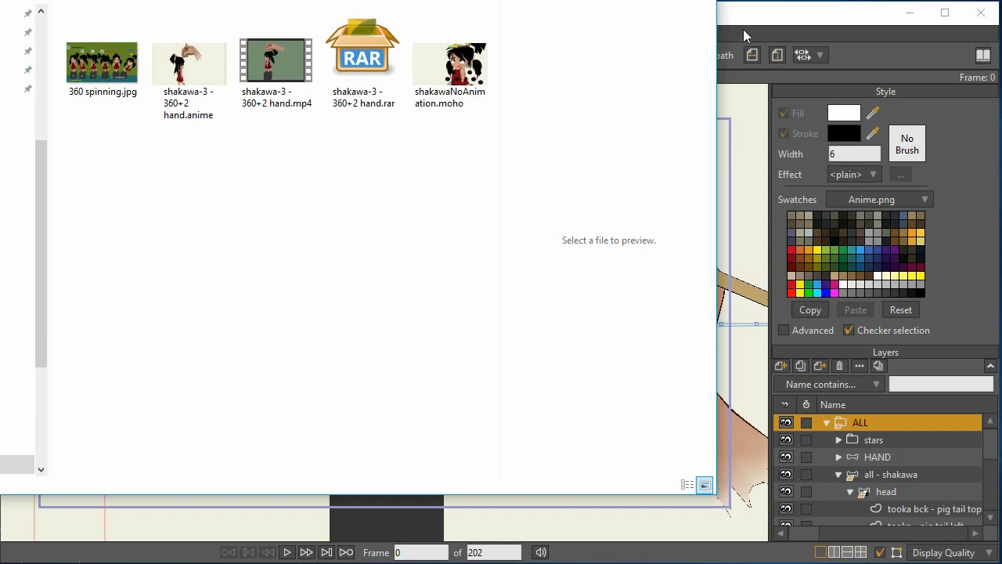
- Look through the full layer list of the shakawa character, from the stars group down to the background layer
{"action": "left_click", "coordinate": [751, 23]}
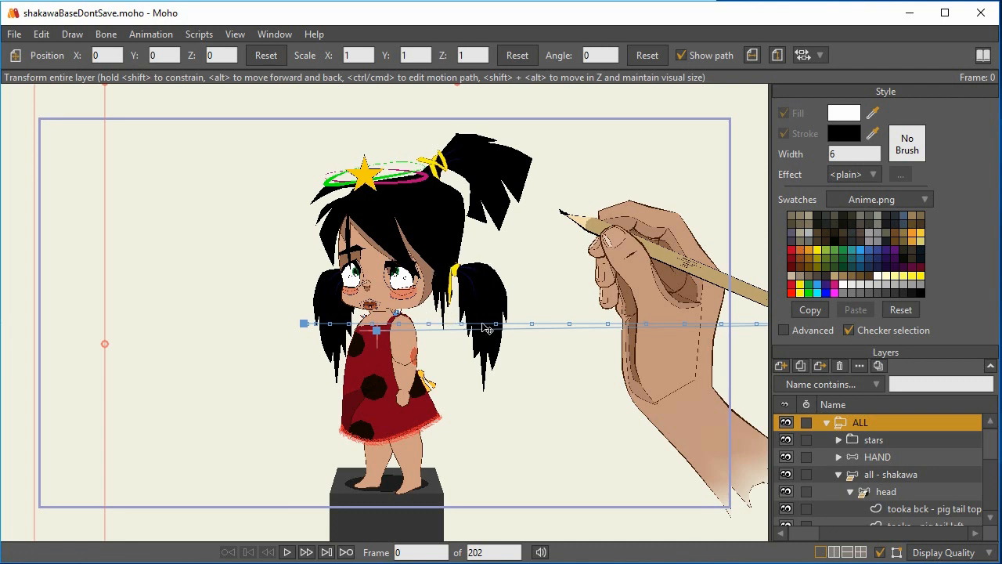
{"action": "key", "text": "alt+Tab"}
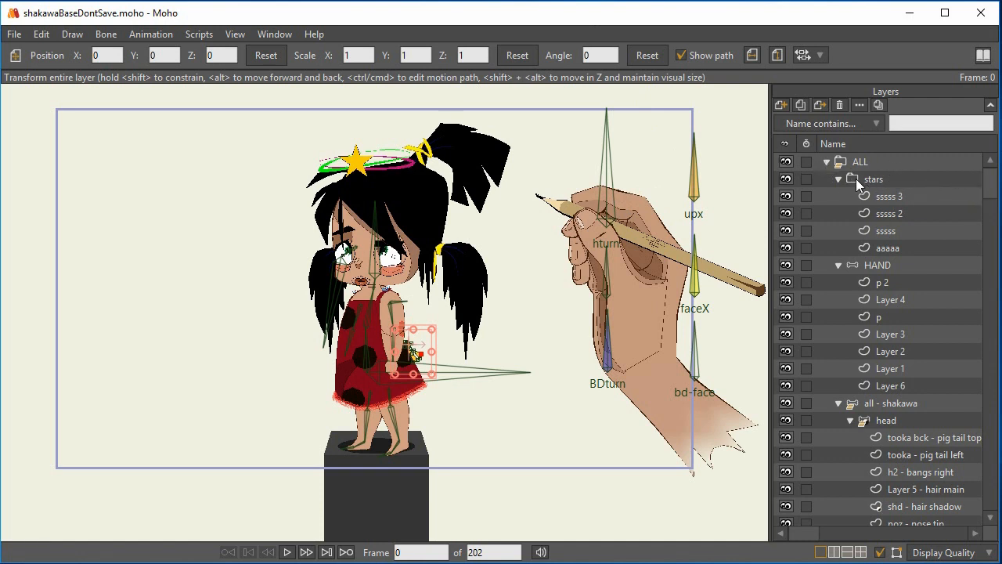
{"action": "left_click_drag", "start_coordinate": [992, 175], "coordinate": [992, 509]}
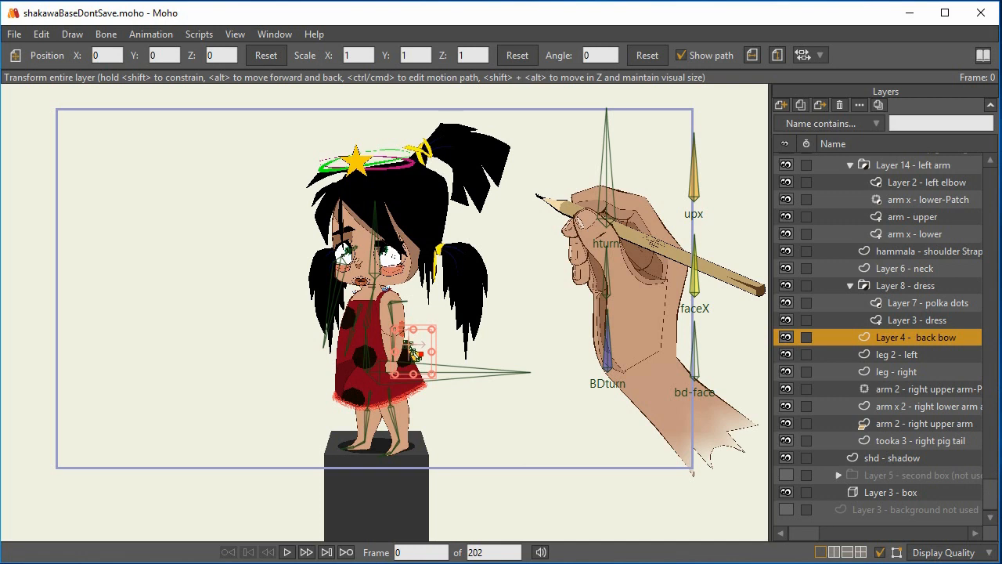
{"action": "left_click_drag", "start_coordinate": [992, 491], "coordinate": [992, 182]}
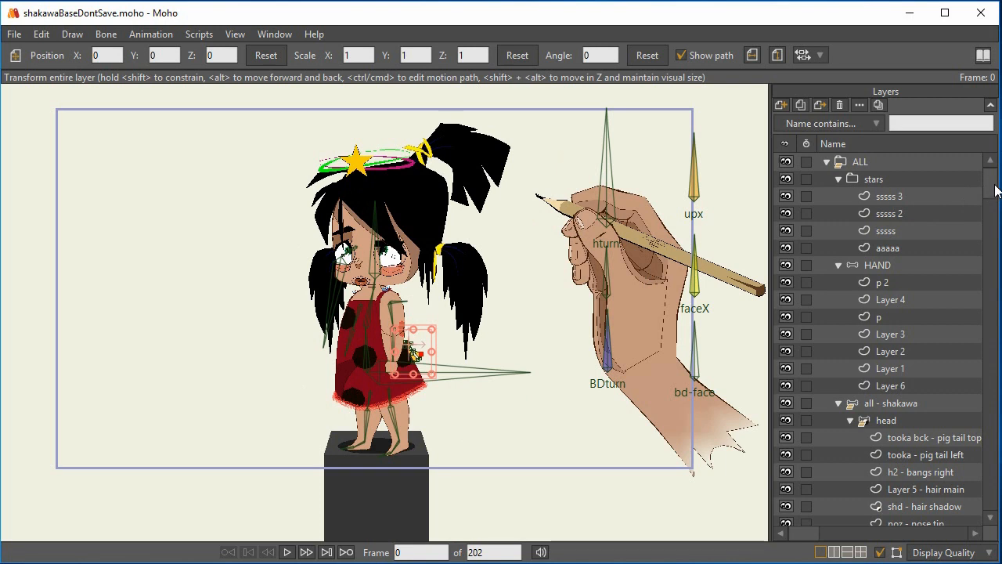
{"action": "left_click_drag", "start_coordinate": [994, 190], "coordinate": [967, 172]}
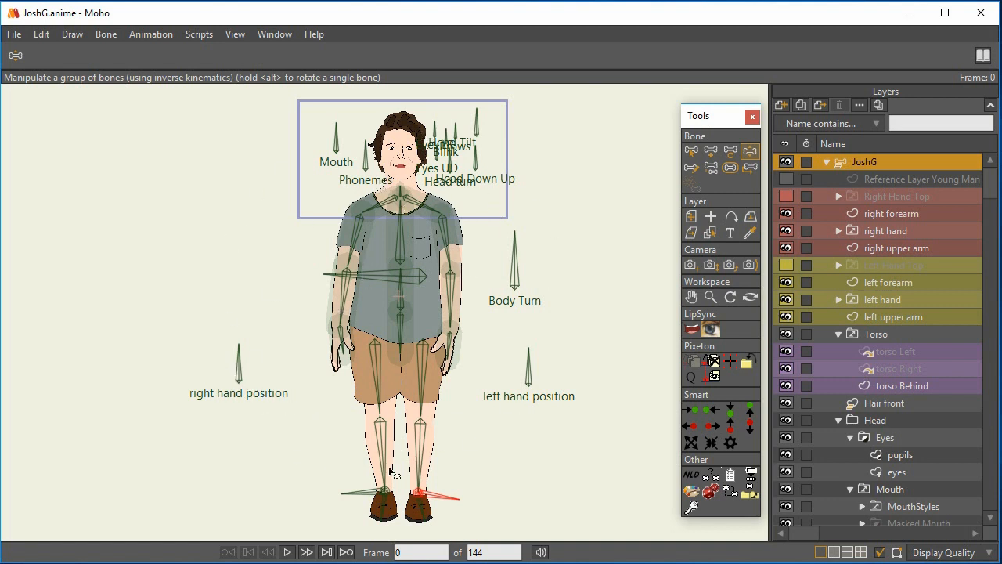
- Test the JoshG rig by moving the foot bone and the Body Turn, Head turn and Head Down Up control bones
{"action": "mouse_move", "coordinate": [443, 501]}
{"action": "left_mouse_down"}
{"action": "mouse_move", "coordinate": [465, 469]}
{"action": "mouse_move", "coordinate": [461, 497]}
{"action": "left_mouse_up"}
{"action": "mouse_move", "coordinate": [516, 247]}
{"action": "left_mouse_down"}
{"action": "mouse_move", "coordinate": [540, 248]}
{"action": "mouse_move", "coordinate": [520, 243]}
{"action": "left_mouse_up"}
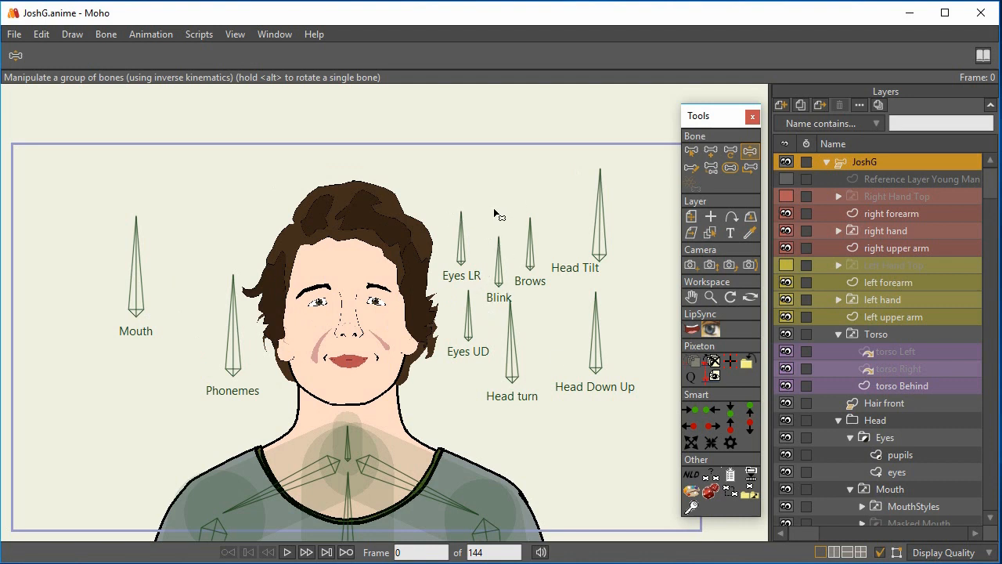
{"action": "mouse_move", "coordinate": [510, 330]}
{"action": "left_mouse_down"}
{"action": "mouse_move", "coordinate": [487, 356]}
{"action": "mouse_move", "coordinate": [507, 344]}
{"action": "mouse_move", "coordinate": [533, 356]}
{"action": "mouse_move", "coordinate": [514, 344]}
{"action": "mouse_move", "coordinate": [548, 364]}
{"action": "mouse_move", "coordinate": [512, 341]}
{"action": "left_mouse_up"}
{"action": "mouse_move", "coordinate": [594, 315]}
{"action": "left_mouse_down"}
{"action": "mouse_move", "coordinate": [611, 388]}
{"action": "mouse_move", "coordinate": [626, 348]}
{"action": "mouse_move", "coordinate": [575, 330]}
{"action": "mouse_move", "coordinate": [595, 326]}
{"action": "left_mouse_up"}
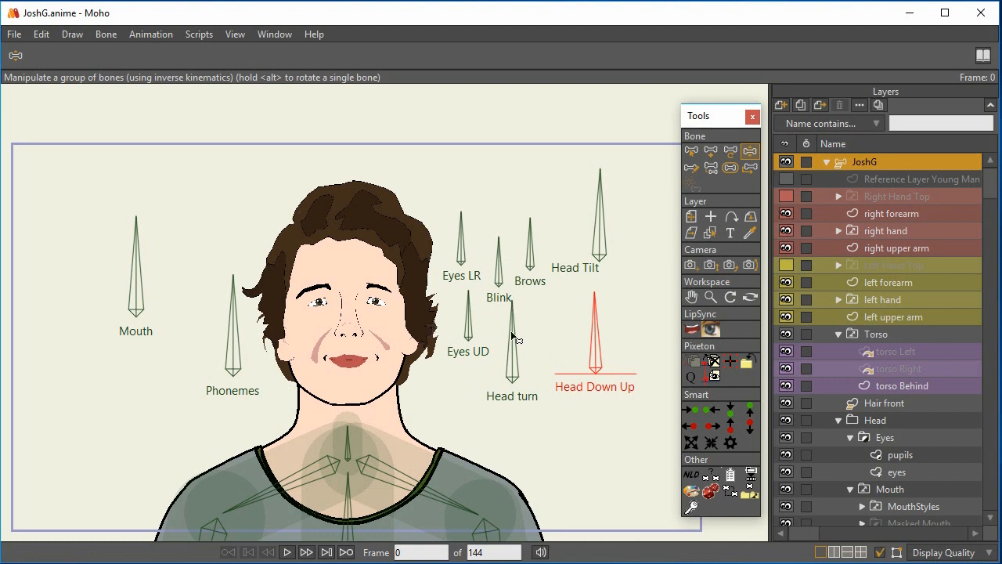
- Rotate the Body Turn bone clockwise to turn JoshG's torso slightly, and adjust the arm bone beside the shirt pocket
{"action": "scroll", "coordinate": [540, 362], "scroll_direction": "down", "scroll_amount": 2}
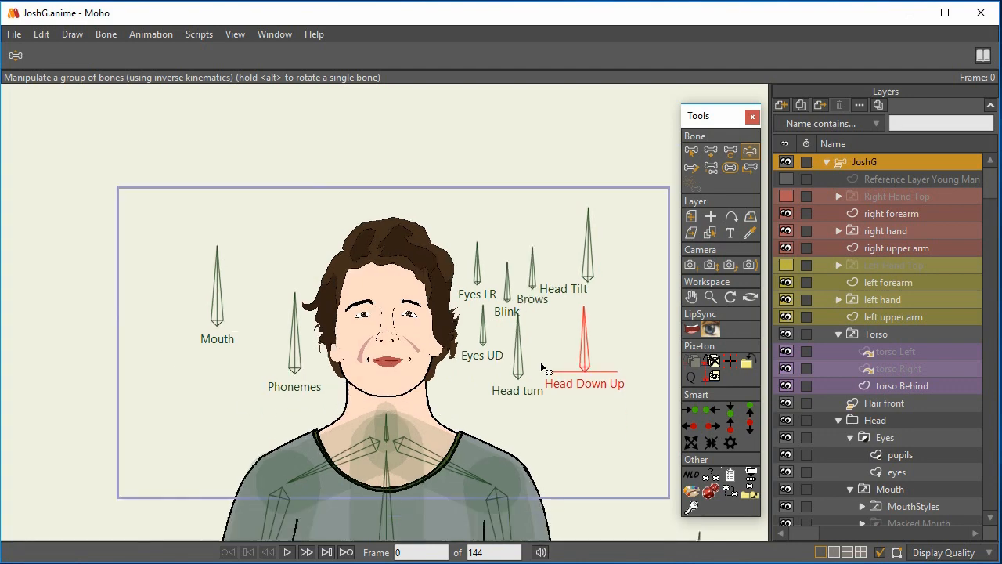
{"action": "left_click_drag", "start_coordinate": [559, 428], "coordinate": [444, 265]}
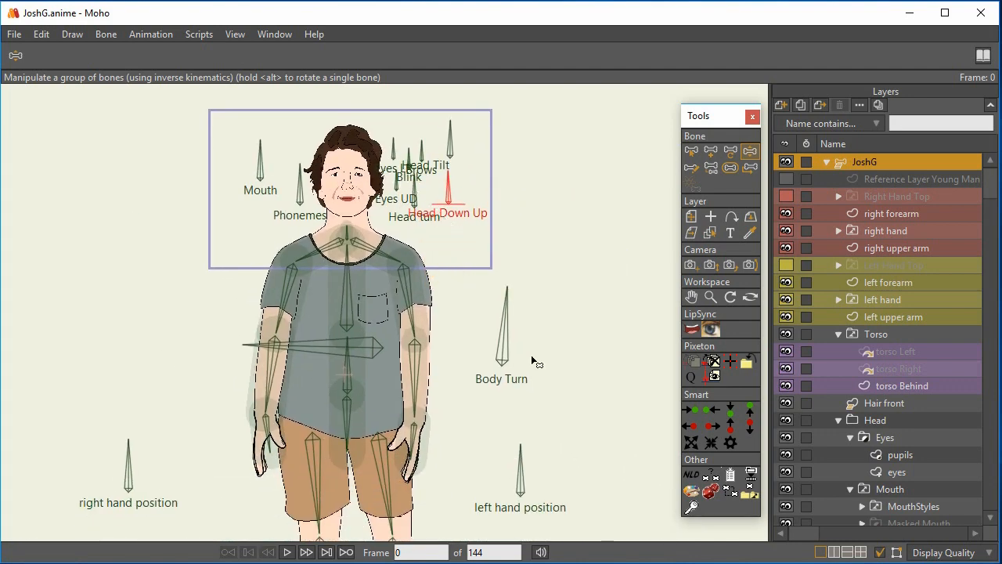
{"action": "left_click_drag", "start_coordinate": [505, 324], "coordinate": [526, 318]}
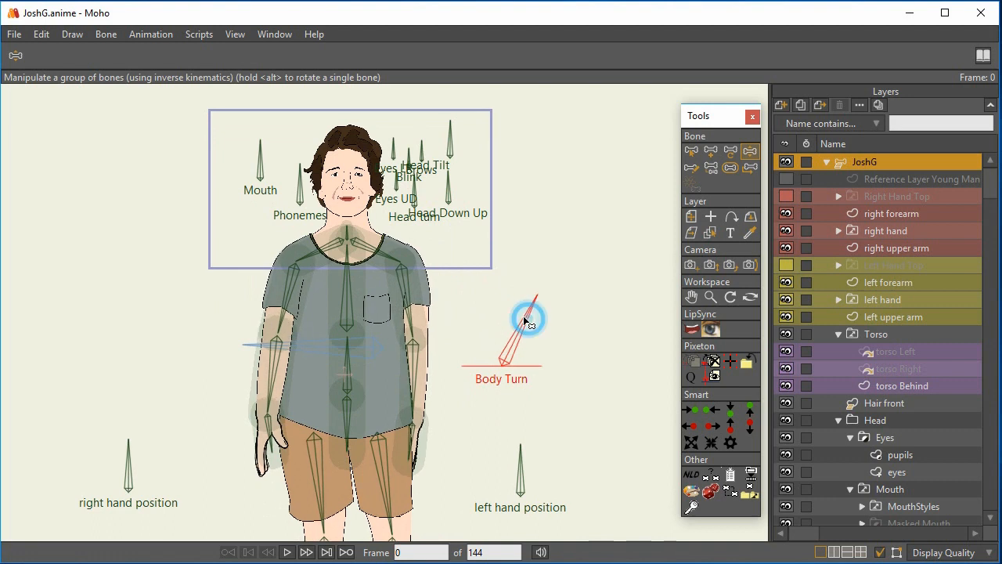
{"action": "left_click", "coordinate": [417, 318]}
{"action": "left_click", "coordinate": [441, 345]}
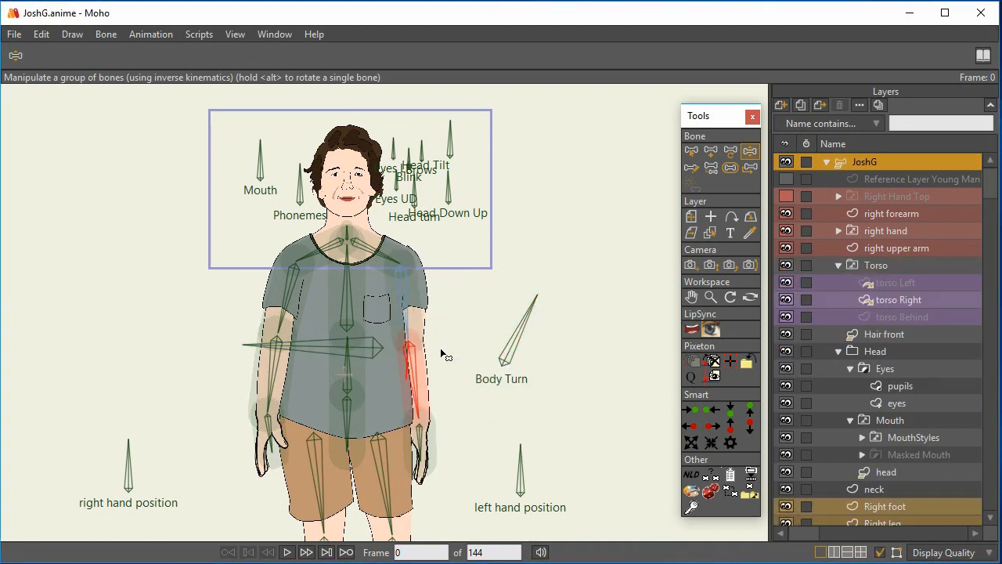
- Rotate the Head turn bone far counterclockwise to turn JoshG's head into a three-quarter view
{"action": "scroll", "coordinate": [462, 376], "scroll_direction": "up", "scroll_amount": 3}
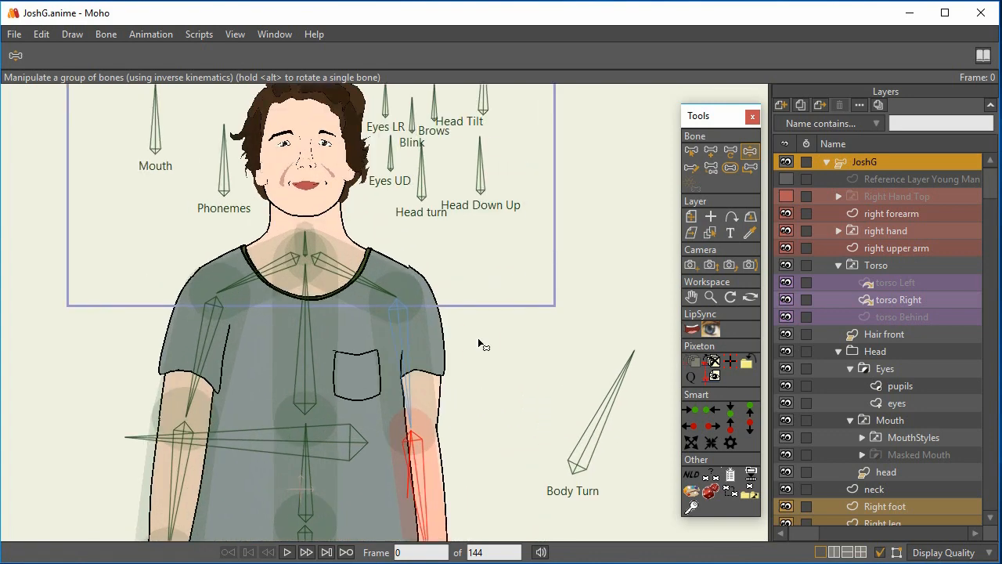
{"action": "left_click_drag", "start_coordinate": [478, 338], "coordinate": [515, 448]}
{"action": "scroll", "coordinate": [514, 438], "scroll_direction": "up", "scroll_amount": 1}
{"action": "left_click", "coordinate": [502, 382]}
{"action": "scroll", "coordinate": [540, 430], "scroll_direction": "up", "scroll_amount": 2}
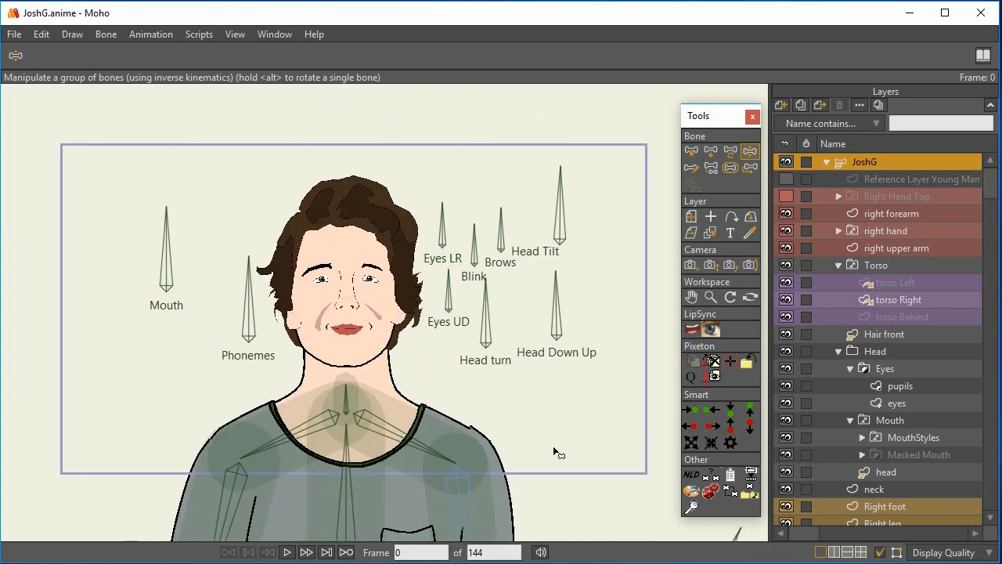
{"action": "scroll", "coordinate": [543, 434], "scroll_direction": "up", "scroll_amount": 1}
{"action": "left_click_drag", "start_coordinate": [567, 456], "coordinate": [567, 455]}
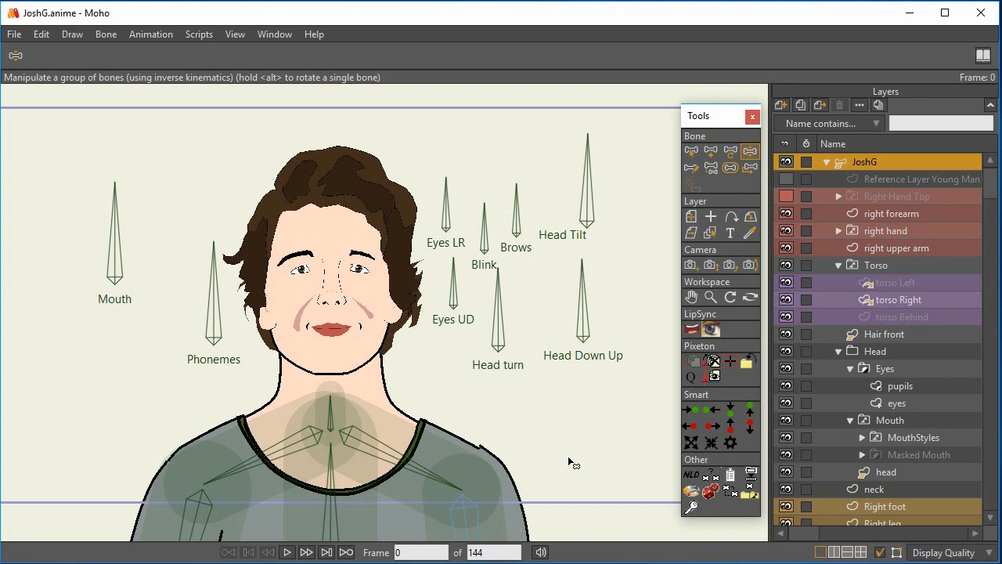
{"action": "left_click", "coordinate": [548, 326]}
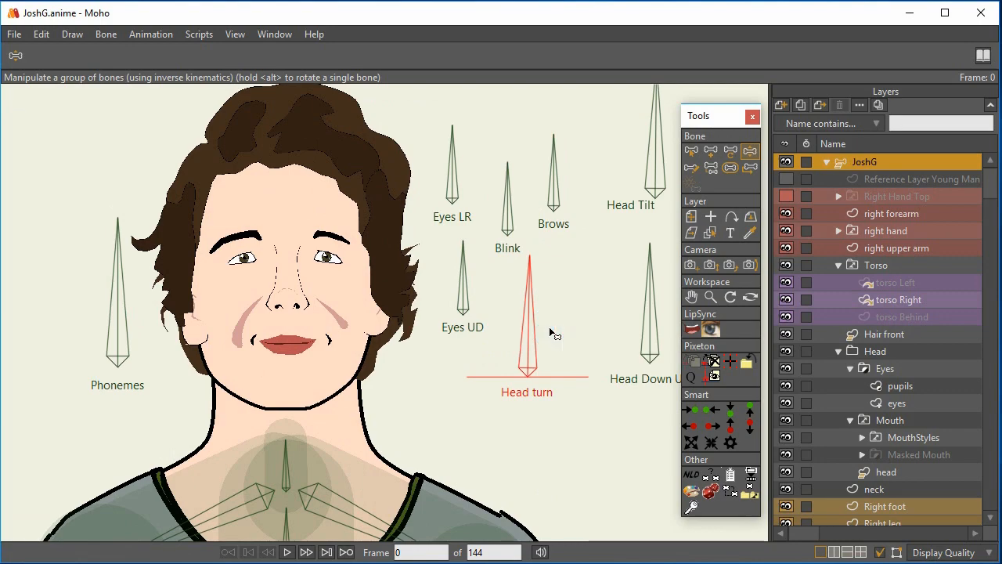
{"action": "left_click_drag", "start_coordinate": [525, 297], "coordinate": [460, 349]}
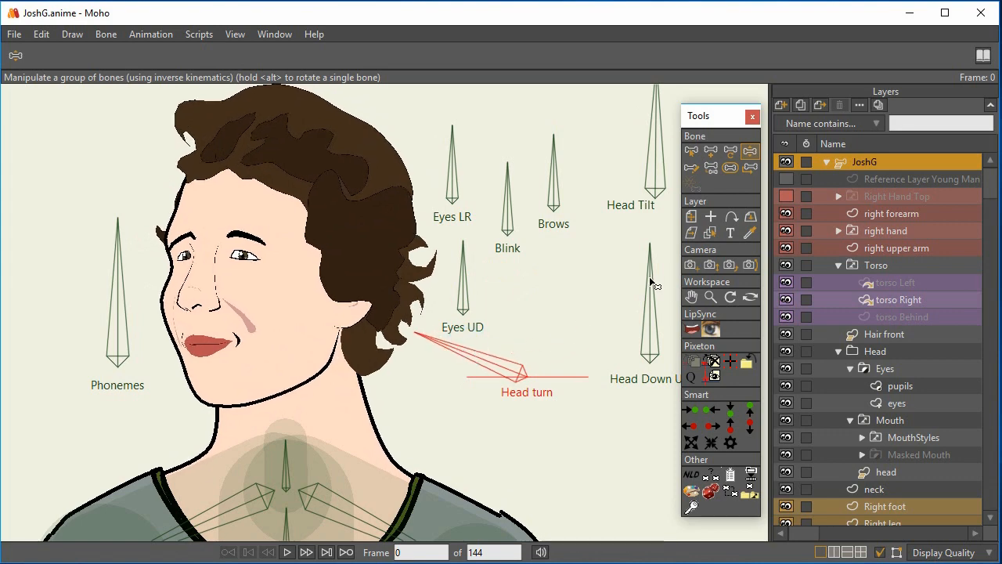
- Test the Head Down Up bone and bring the Head turn bone back upright so the face points forward
{"action": "left_click_drag", "start_coordinate": [649, 277], "coordinate": [649, 307]}
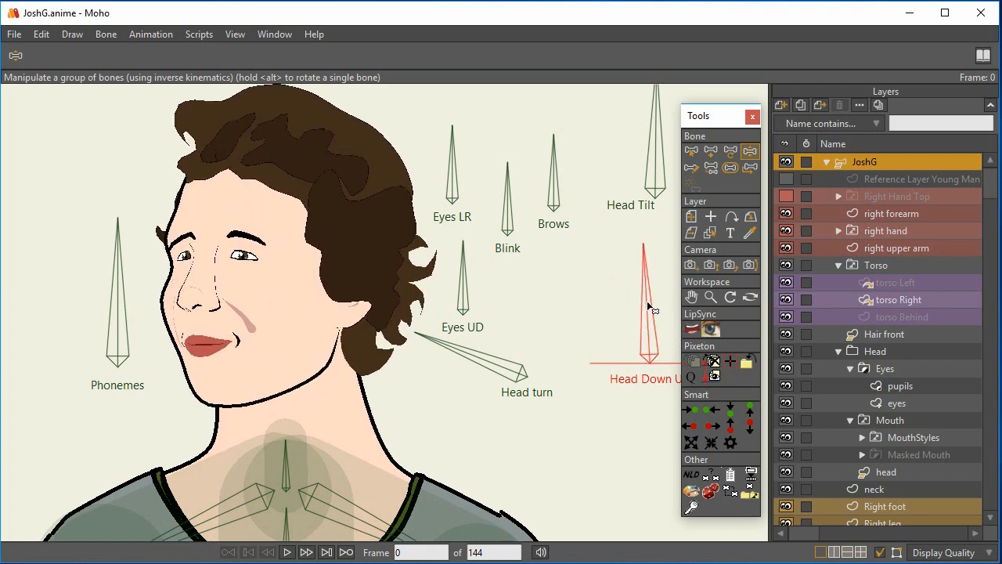
{"action": "left_click_drag", "start_coordinate": [481, 354], "coordinate": [528, 281]}
{"action": "left_click", "coordinate": [637, 269]}
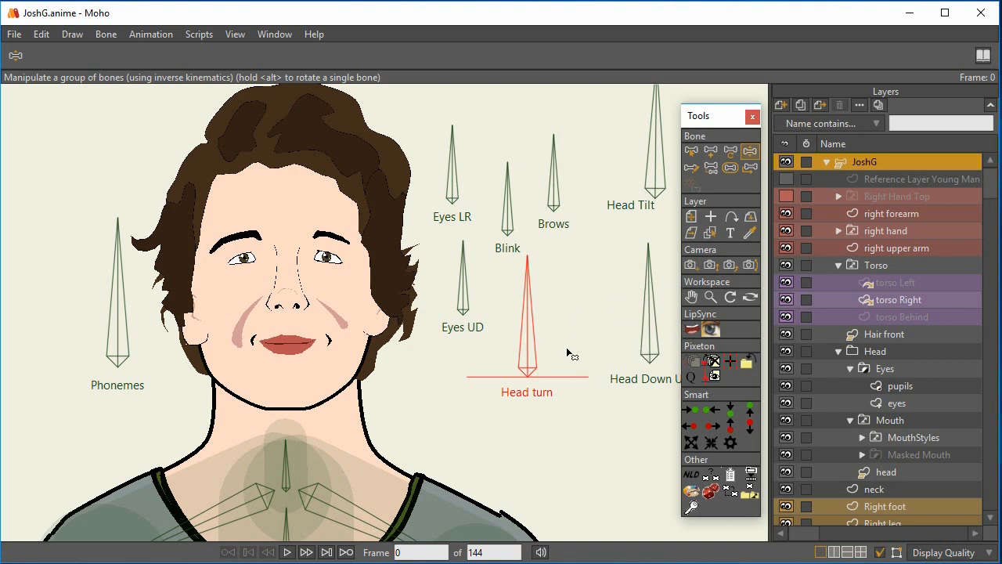
{"action": "left_click", "coordinate": [649, 296]}
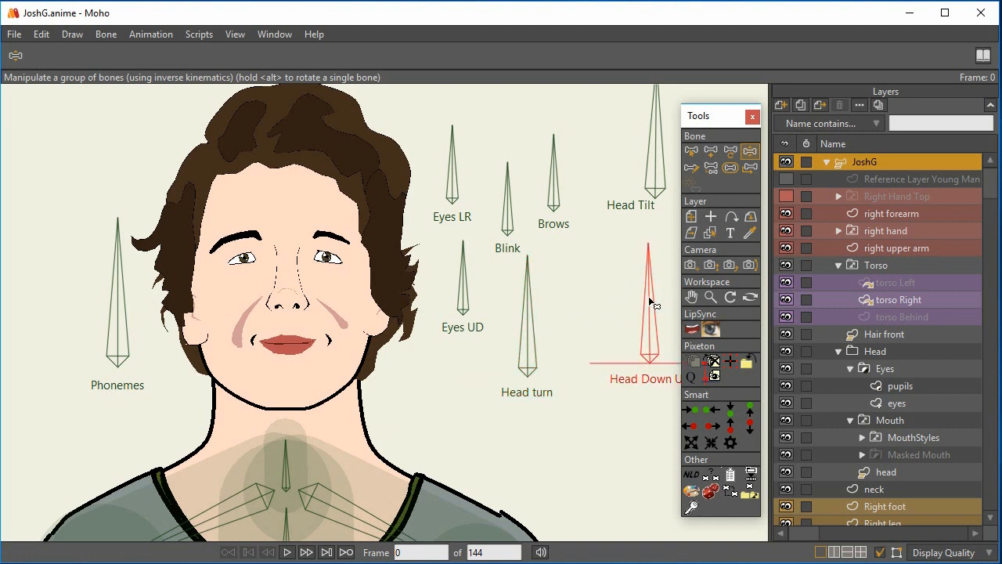
{"action": "left_click", "coordinate": [650, 299]}
- Test the Head turn, Blink and Head Down Up bones in combination, returning each one to nearly upright
{"action": "mouse_move", "coordinate": [525, 286]}
{"action": "left_mouse_down"}
{"action": "mouse_move", "coordinate": [548, 291]}
{"action": "mouse_move", "coordinate": [528, 282]}
{"action": "mouse_move", "coordinate": [609, 348]}
{"action": "mouse_move", "coordinate": [583, 290]}
{"action": "mouse_move", "coordinate": [436, 329]}
{"action": "mouse_move", "coordinate": [544, 266]}
{"action": "mouse_move", "coordinate": [526, 284]}
{"action": "left_mouse_up"}
{"action": "mouse_move", "coordinate": [506, 192]}
{"action": "left_mouse_down"}
{"action": "mouse_move", "coordinate": [525, 215]}
{"action": "mouse_move", "coordinate": [505, 191]}
{"action": "left_mouse_up"}
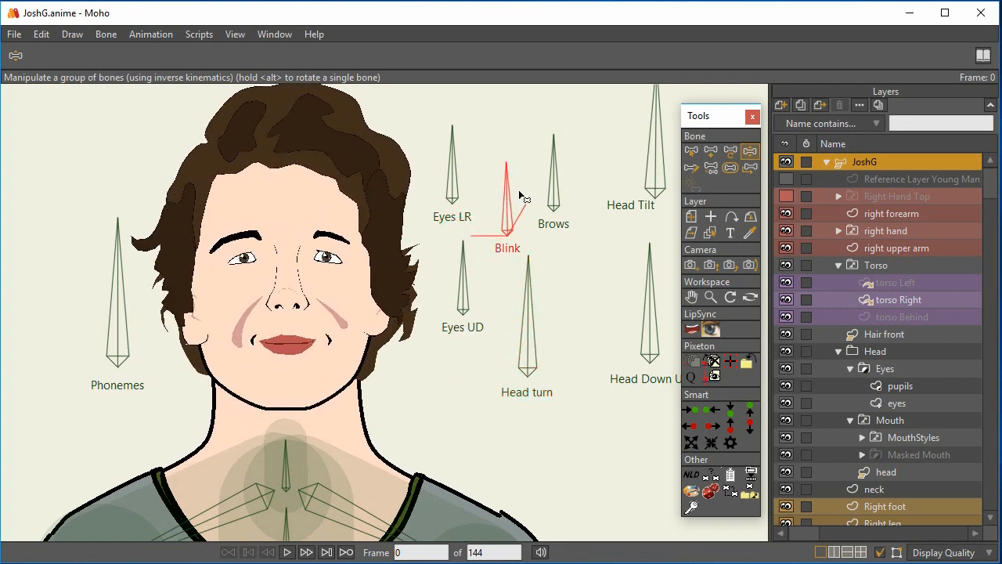
{"action": "left_click_drag", "start_coordinate": [651, 279], "coordinate": [608, 290]}
{"action": "mouse_move", "coordinate": [531, 295]}
{"action": "left_mouse_down"}
{"action": "mouse_move", "coordinate": [497, 310]}
{"action": "mouse_move", "coordinate": [527, 299]}
{"action": "left_mouse_up"}
{"action": "left_click_drag", "start_coordinate": [600, 273], "coordinate": [649, 265]}
{"action": "left_click", "coordinate": [529, 283]}
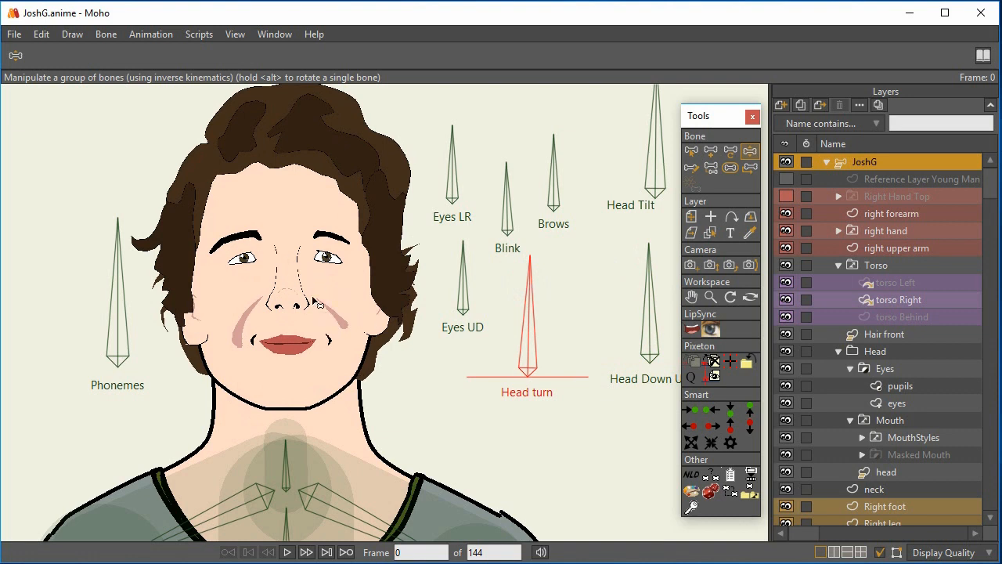
{"action": "left_click_drag", "start_coordinate": [532, 302], "coordinate": [529, 301]}
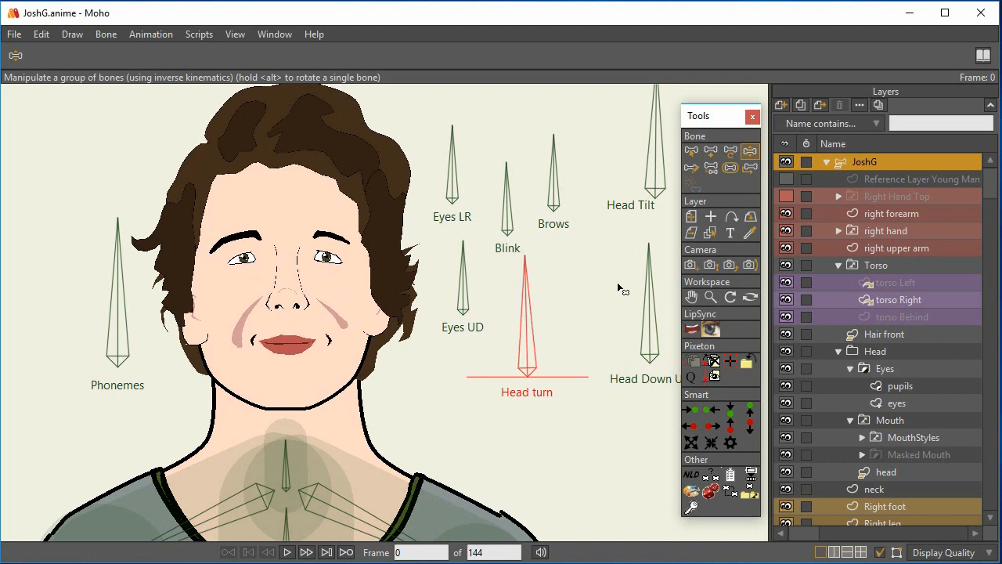
{"action": "left_click", "coordinate": [638, 284]}
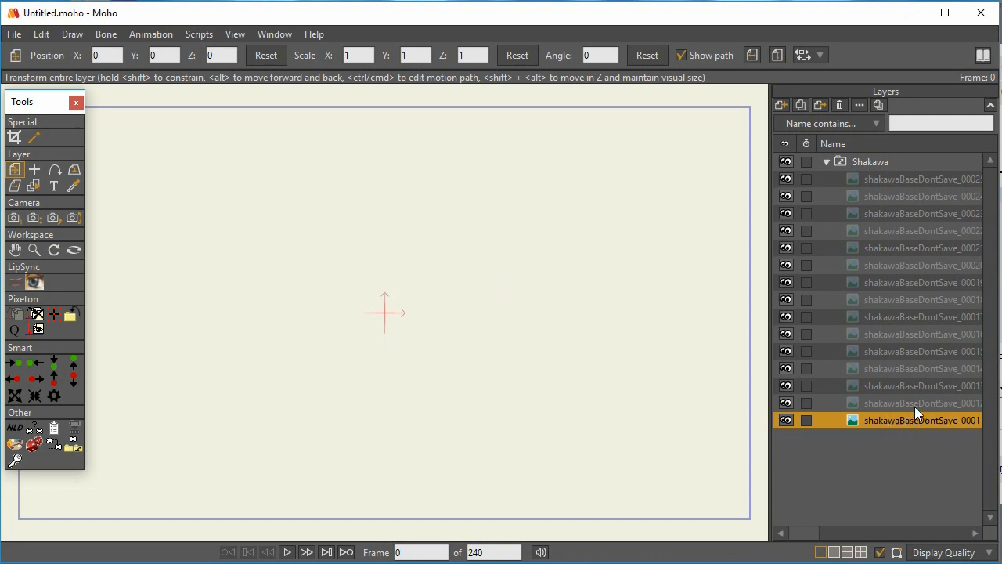
- Preview the turnaround images in the Shakawa layer one by one from shakawaBaseDontSave_00012 to 00025, and return to image 00012
{"action": "left_click", "coordinate": [914, 406]}
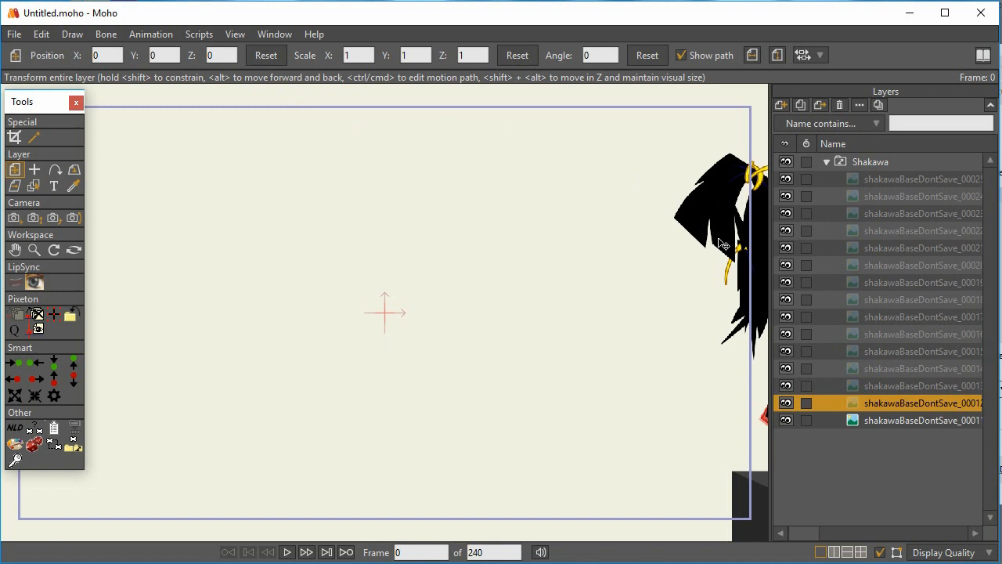
{"action": "left_click", "coordinate": [880, 386]}
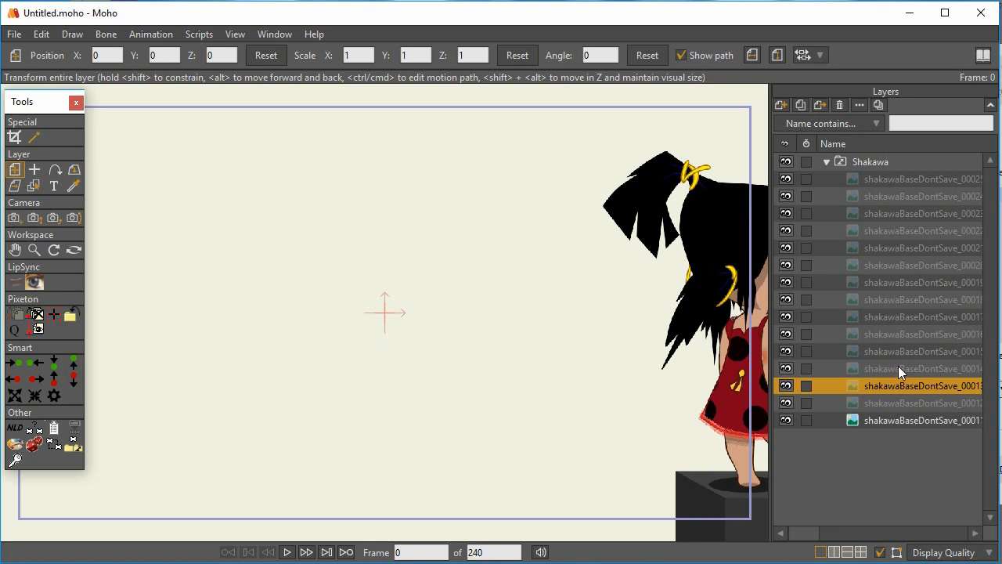
{"action": "left_click", "coordinate": [898, 369]}
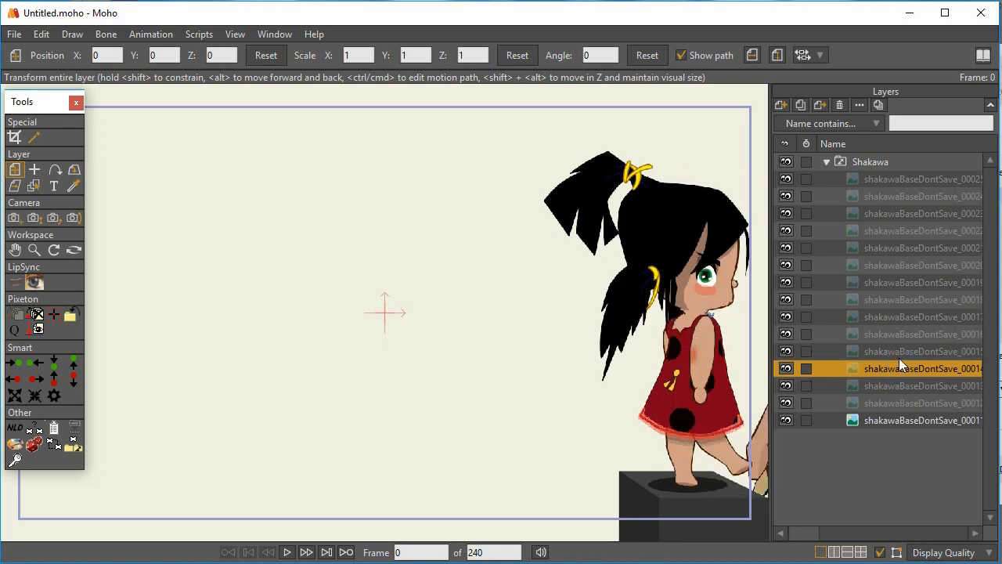
{"action": "left_click", "coordinate": [900, 354]}
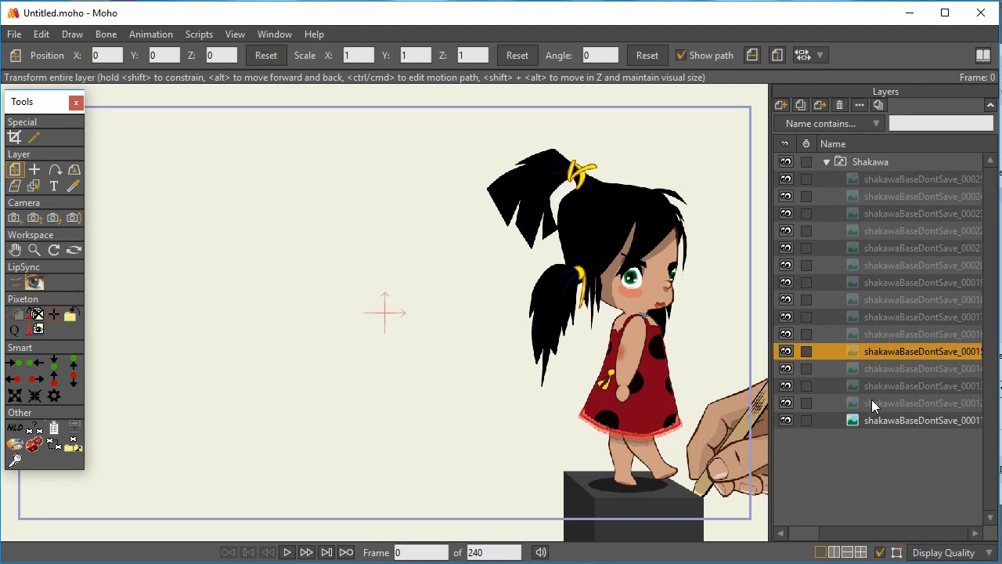
{"action": "left_click", "coordinate": [887, 335]}
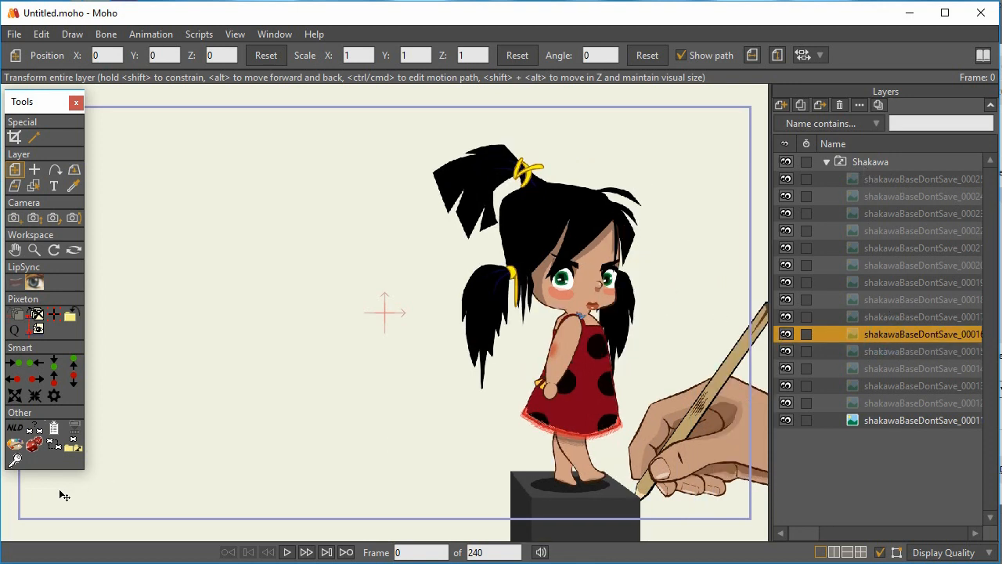
{"action": "left_click", "coordinate": [872, 318]}
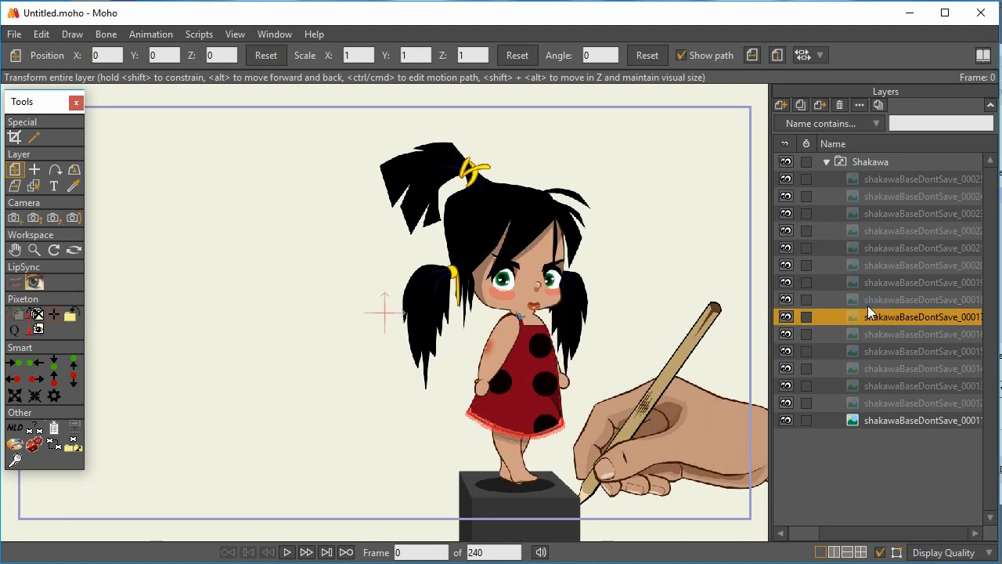
{"action": "left_click", "coordinate": [867, 305]}
{"action": "left_click", "coordinate": [876, 285]}
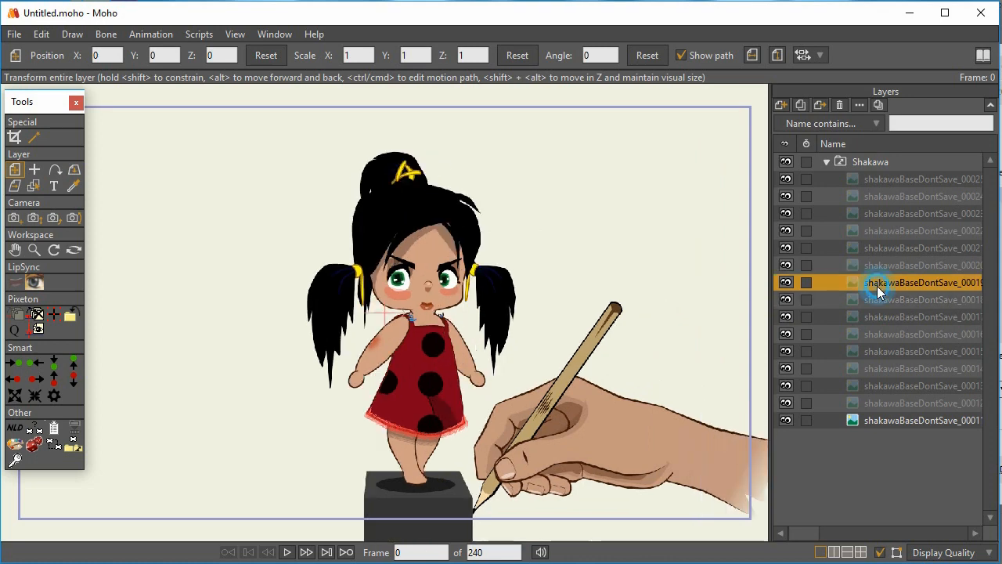
{"action": "left_click", "coordinate": [882, 267]}
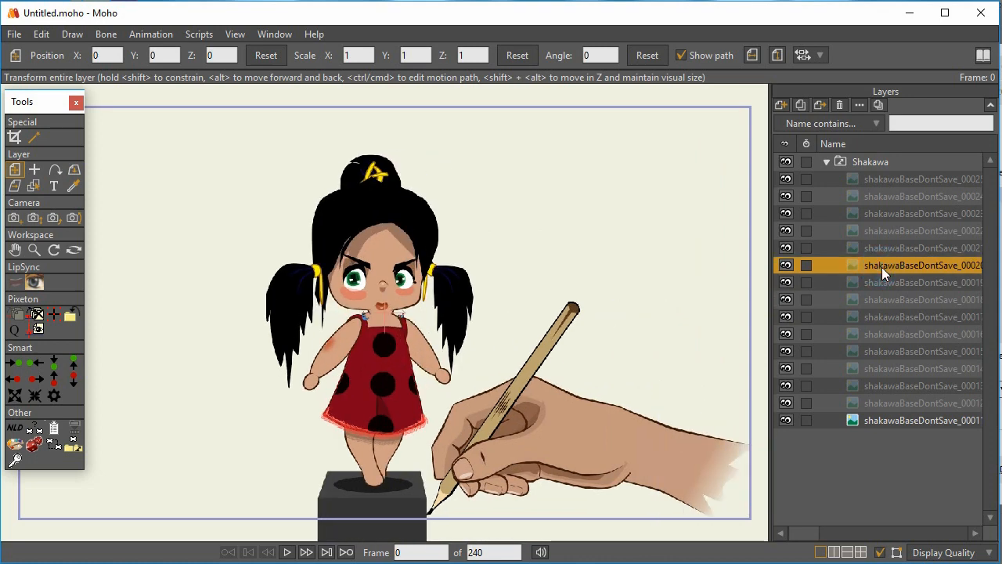
{"action": "left_click", "coordinate": [881, 248]}
{"action": "left_click", "coordinate": [887, 231]}
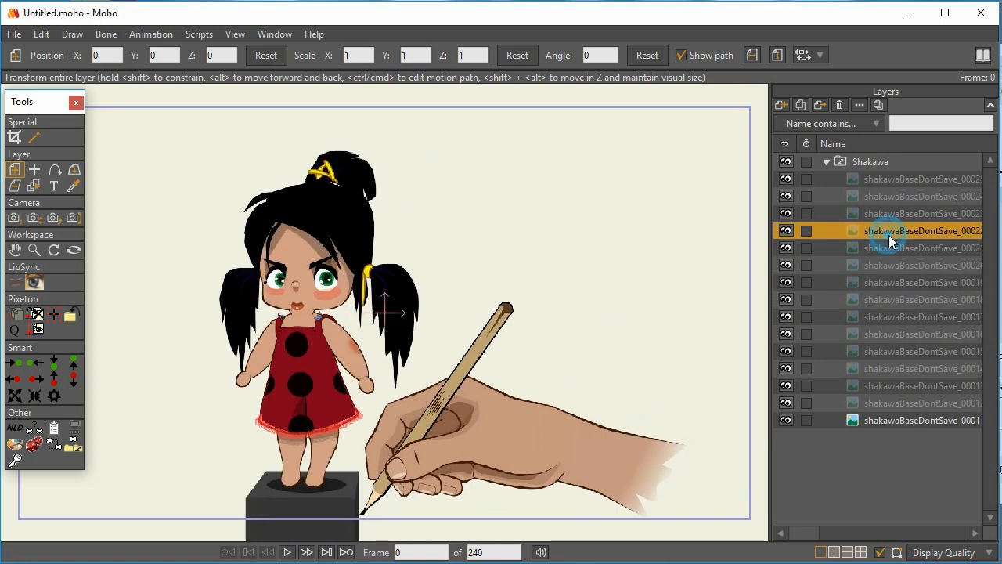
{"action": "left_click", "coordinate": [897, 215]}
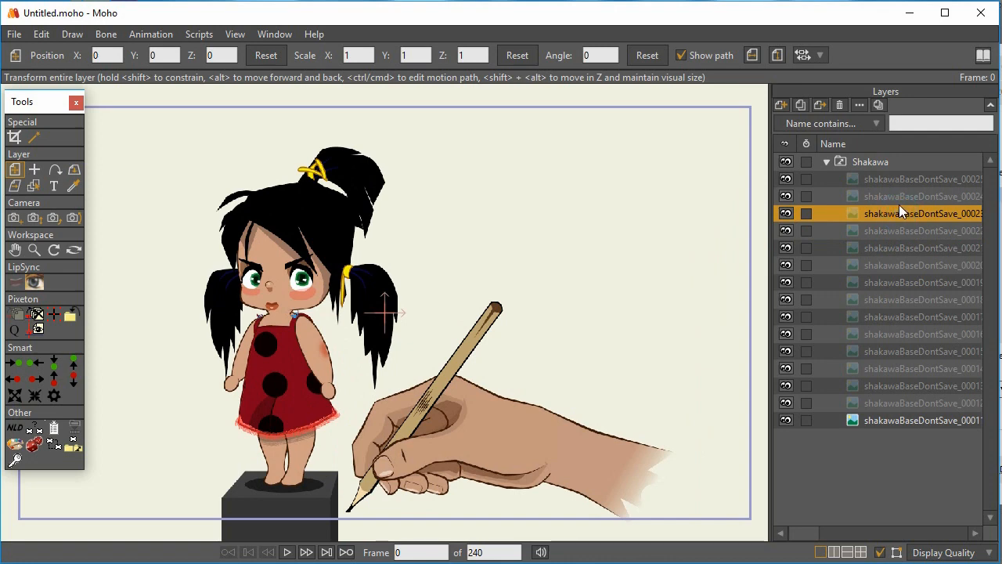
{"action": "left_click", "coordinate": [899, 196]}
{"action": "left_click", "coordinate": [901, 182]}
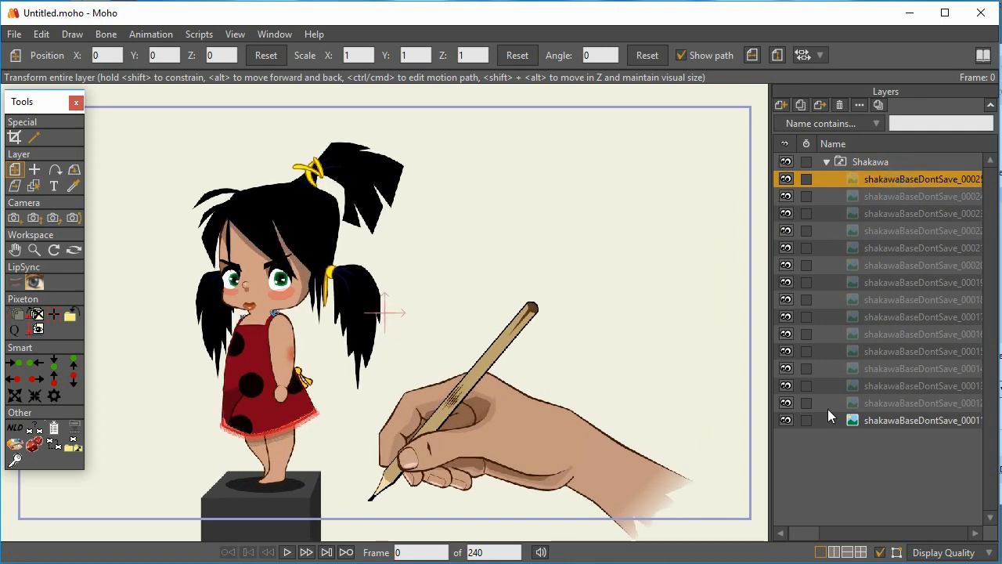
{"action": "left_click", "coordinate": [882, 403]}
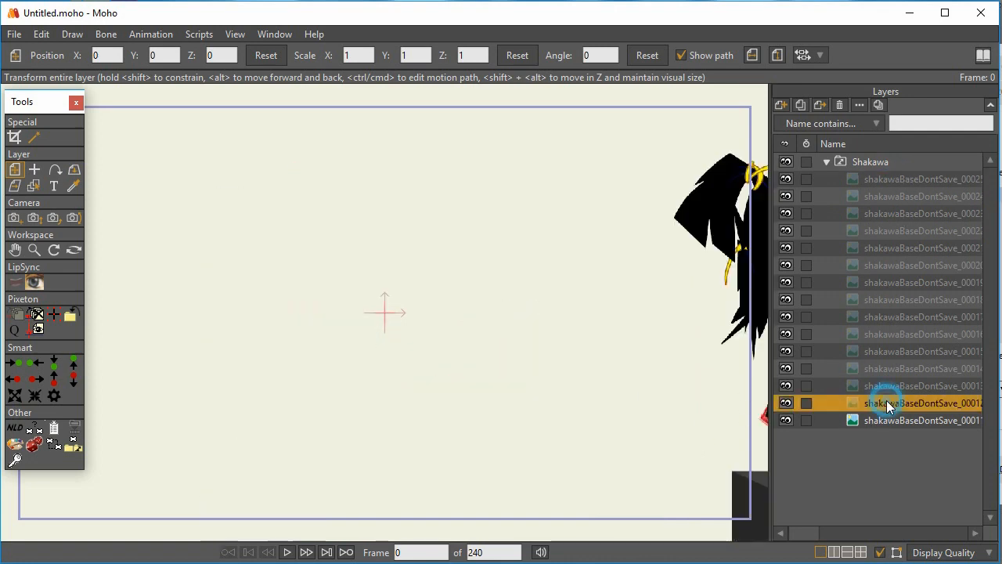
- Preview the turnaround images shakawaBaseDontSave_00013 to 00015 one after another
{"action": "left_click", "coordinate": [892, 385]}
{"action": "left_click", "coordinate": [891, 369]}
{"action": "left_click", "coordinate": [895, 356]}
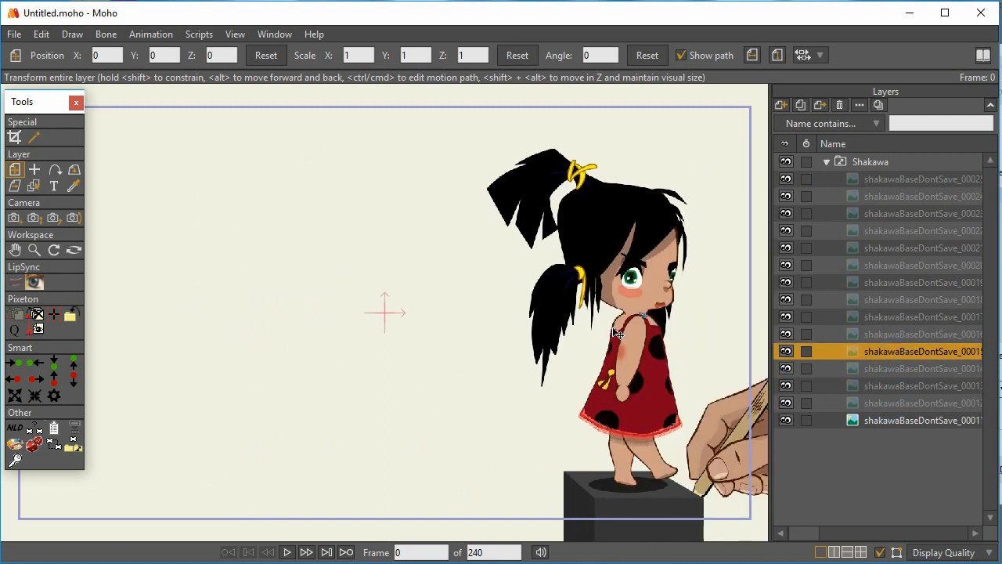
{"action": "left_click", "coordinate": [402, 384]}
{"action": "left_click", "coordinate": [469, 325]}
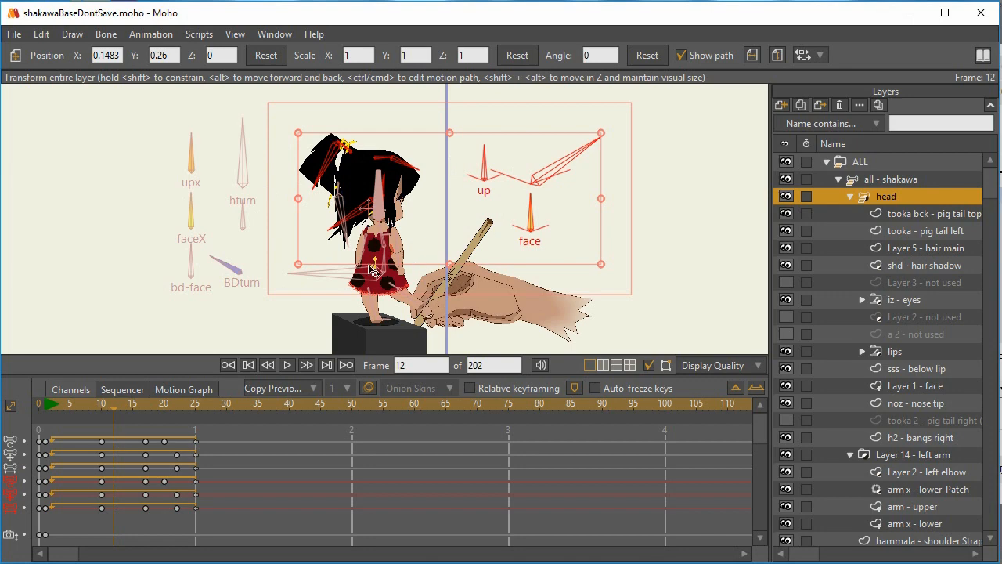
- Examine the character's arm and dress up close at frame 12, and scrub the first frames of the head layer's animation
{"action": "scroll", "coordinate": [407, 259], "scroll_direction": "up", "scroll_amount": 3}
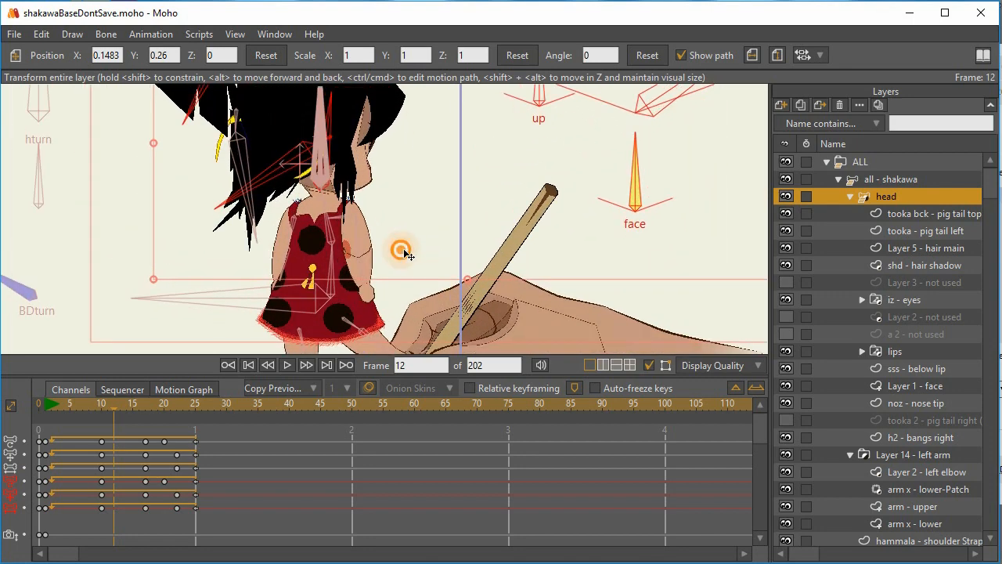
{"action": "scroll", "coordinate": [402, 253], "scroll_direction": "up", "scroll_amount": 1}
{"action": "scroll", "coordinate": [462, 235], "scroll_direction": "up", "scroll_amount": 4}
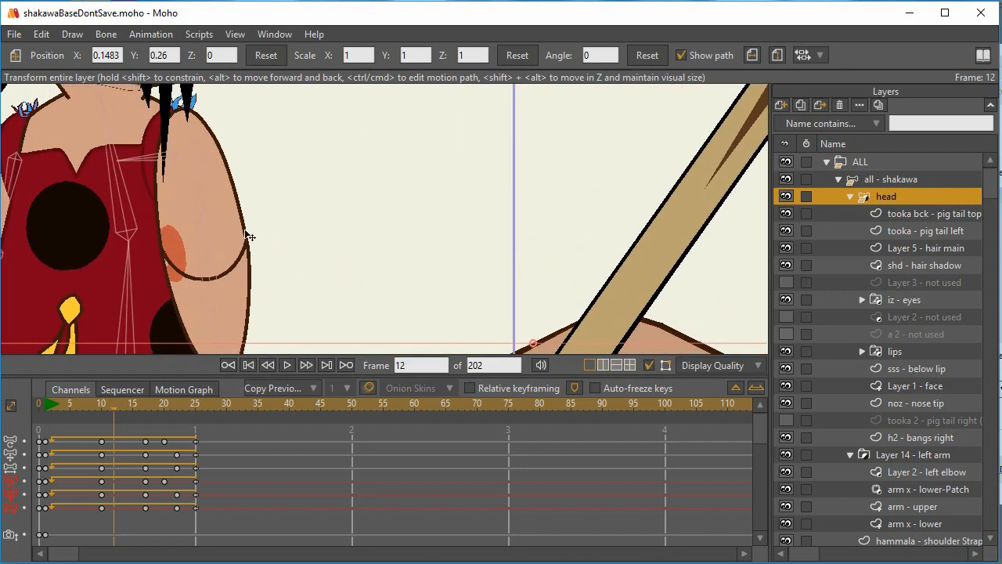
{"action": "scroll", "coordinate": [328, 219], "scroll_direction": "down", "scroll_amount": 5}
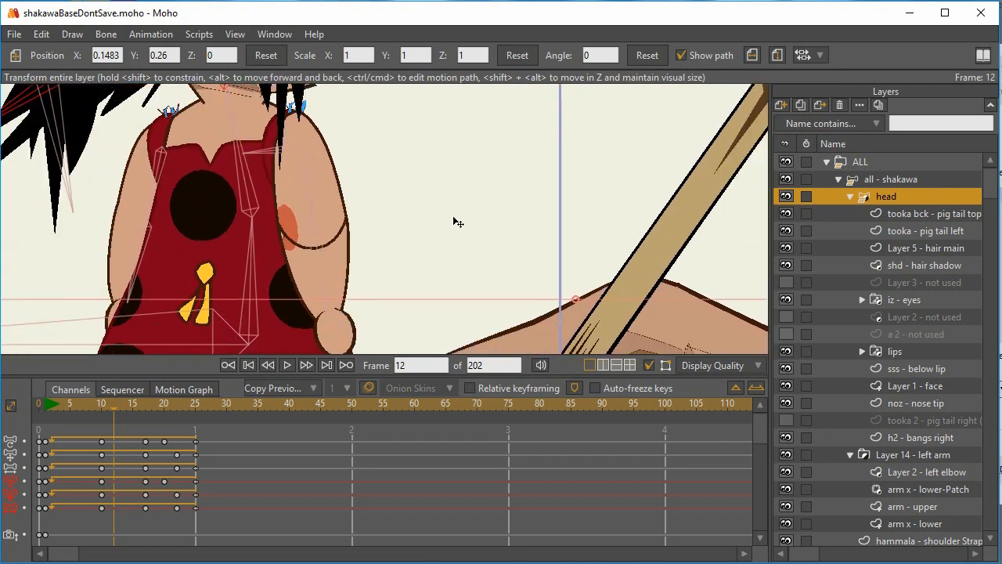
{"action": "scroll", "coordinate": [459, 225], "scroll_direction": "down", "scroll_amount": 2}
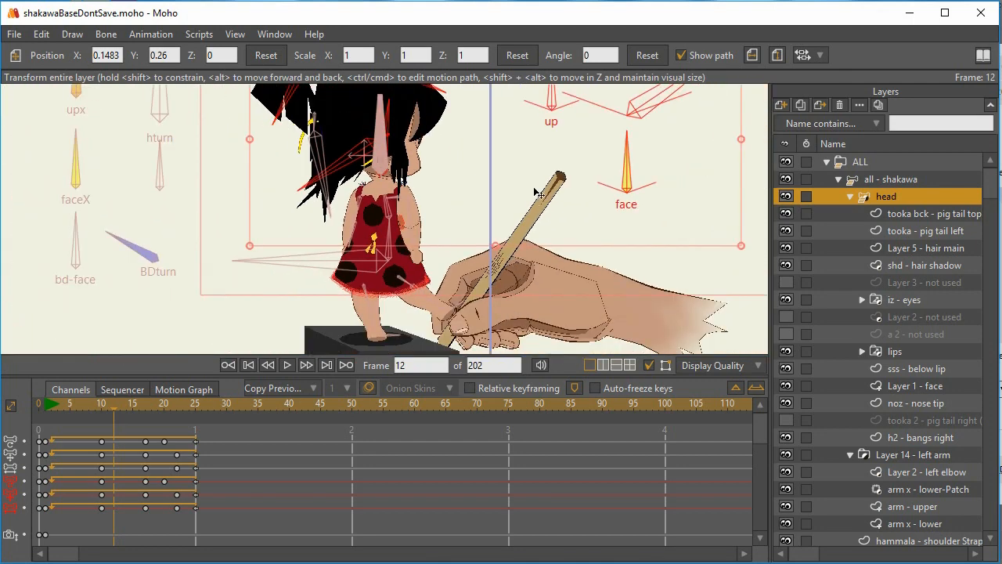
{"action": "scroll", "coordinate": [538, 194], "scroll_direction": "down", "scroll_amount": 2}
{"action": "left_click_drag", "start_coordinate": [510, 179], "coordinate": [476, 218]}
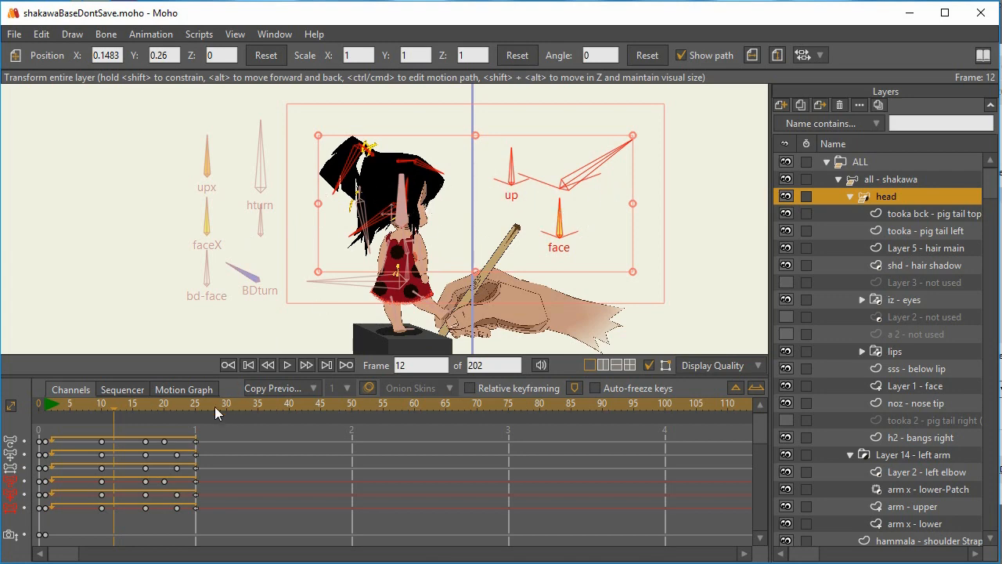
{"action": "left_click_drag", "start_coordinate": [82, 413], "coordinate": [112, 442]}
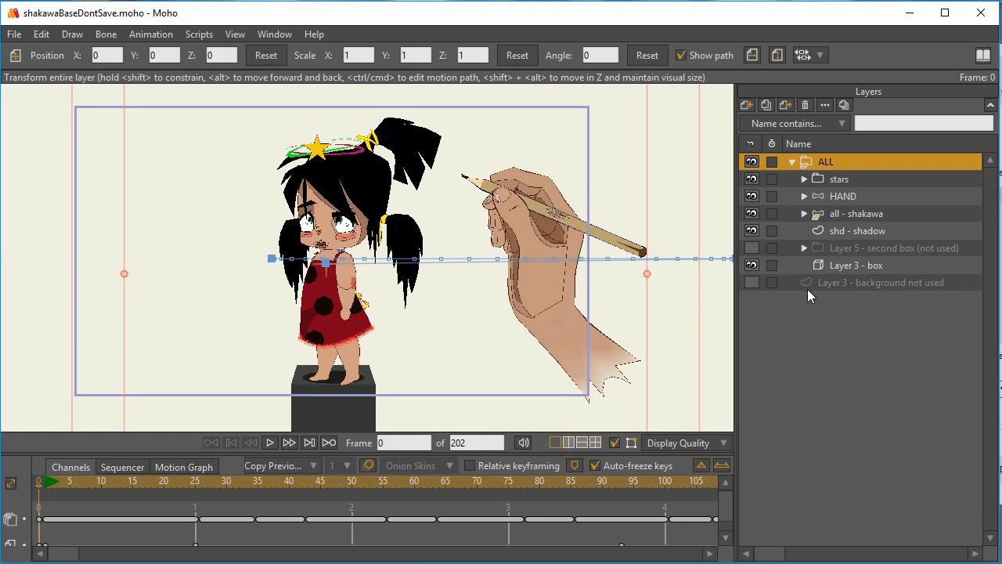
- Briefly show the unused second box and background layers, and hide both again
{"action": "left_click", "coordinate": [751, 265]}
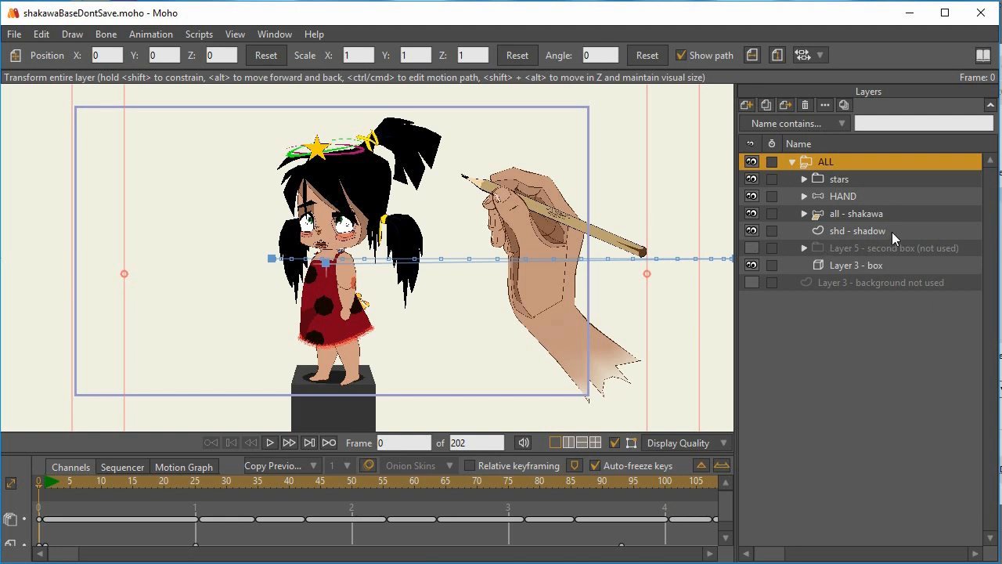
{"action": "left_click", "coordinate": [751, 248]}
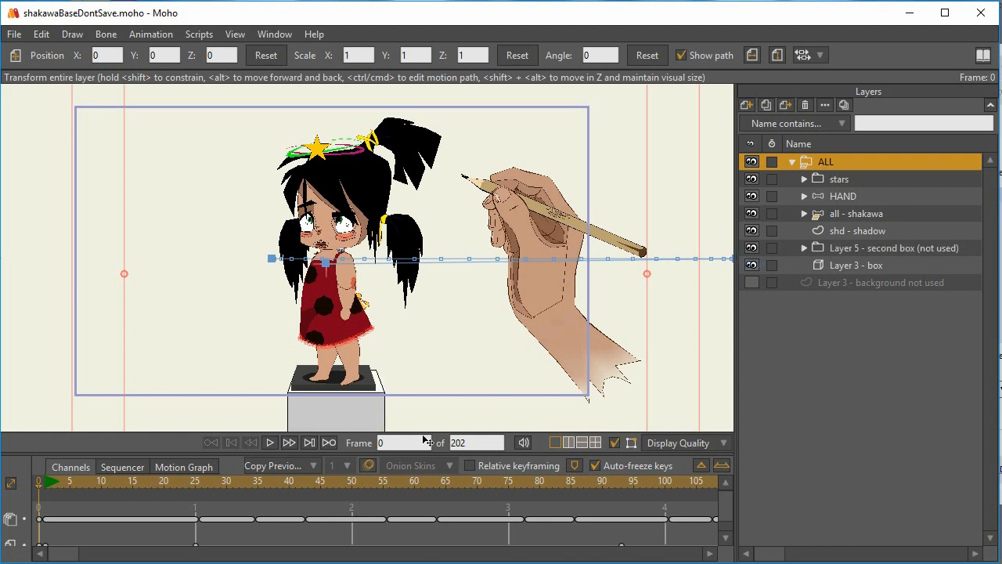
{"action": "left_click", "coordinate": [751, 282]}
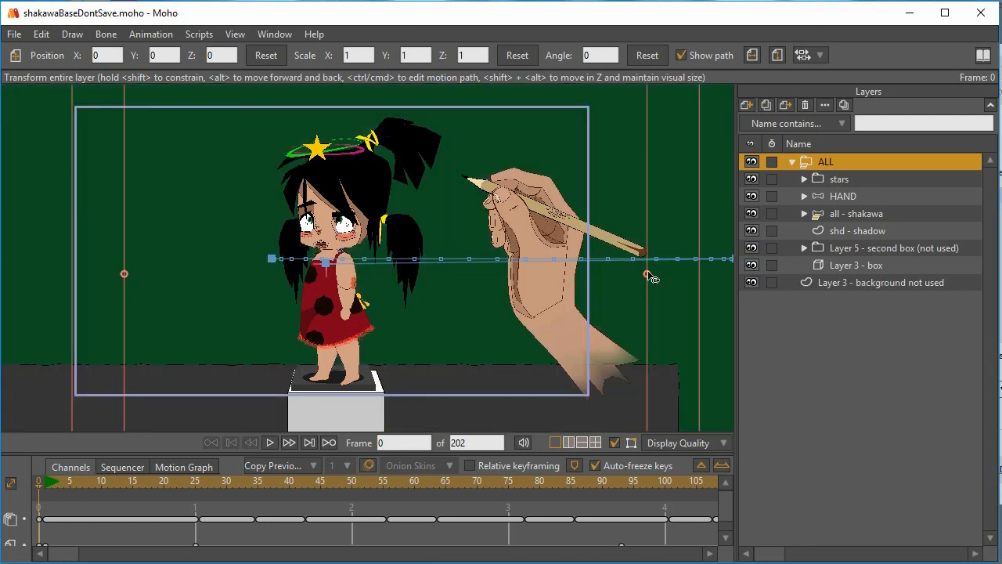
{"action": "left_click", "coordinate": [752, 280]}
{"action": "left_click", "coordinate": [751, 249]}
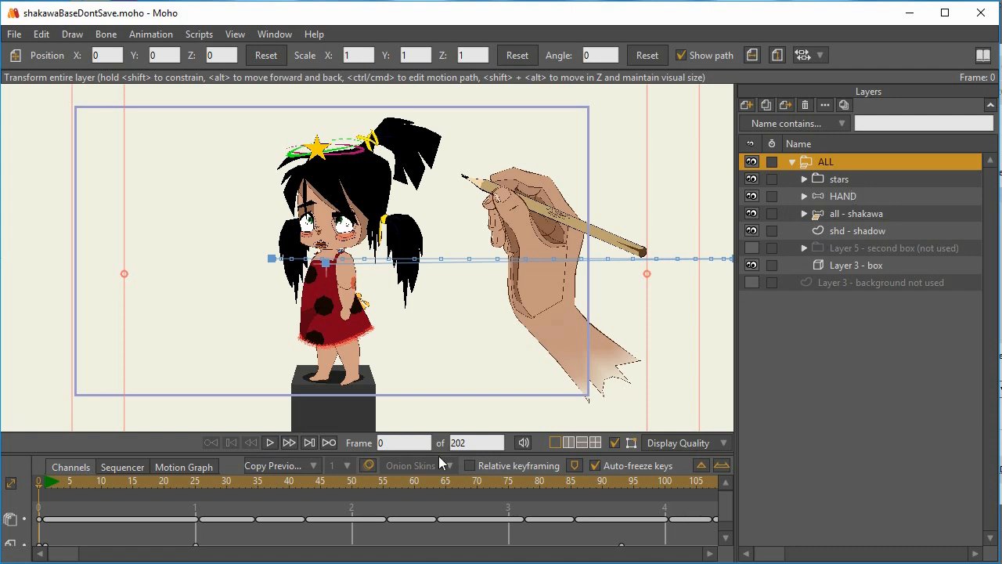
- Enlarge the timeline area and examine the character's pose at frame 0
{"action": "left_click_drag", "start_coordinate": [439, 456], "coordinate": [453, 400]}
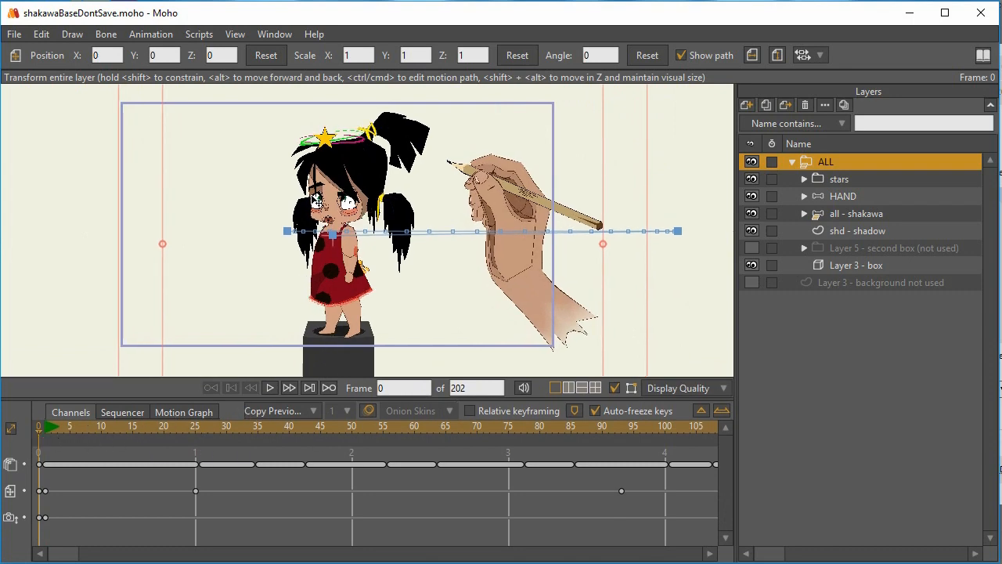
{"action": "scroll", "coordinate": [531, 241], "scroll_direction": "up", "scroll_amount": 3}
{"action": "scroll", "coordinate": [413, 248], "scroll_direction": "down", "scroll_amount": 5}
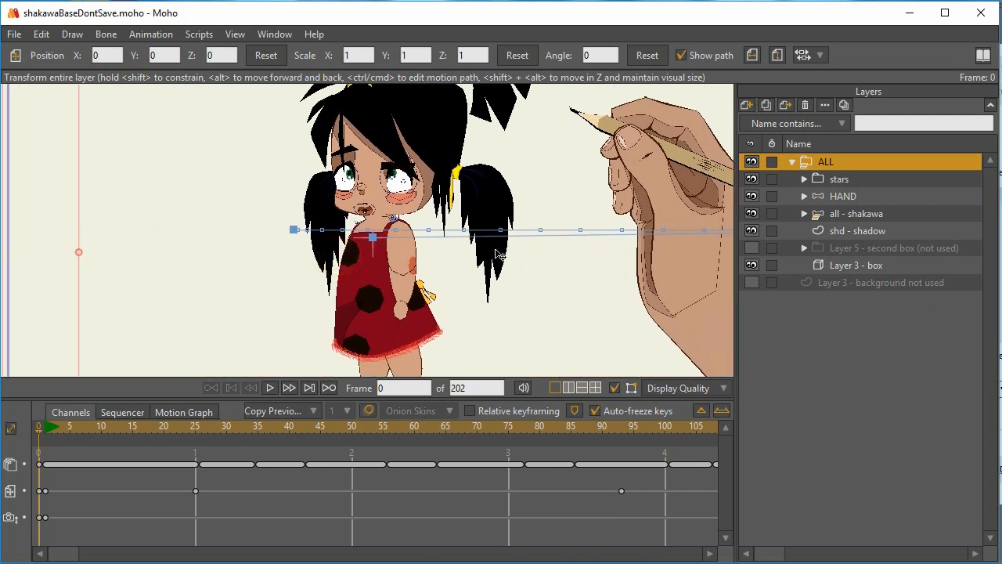
{"action": "left_click_drag", "start_coordinate": [477, 251], "coordinate": [446, 220]}
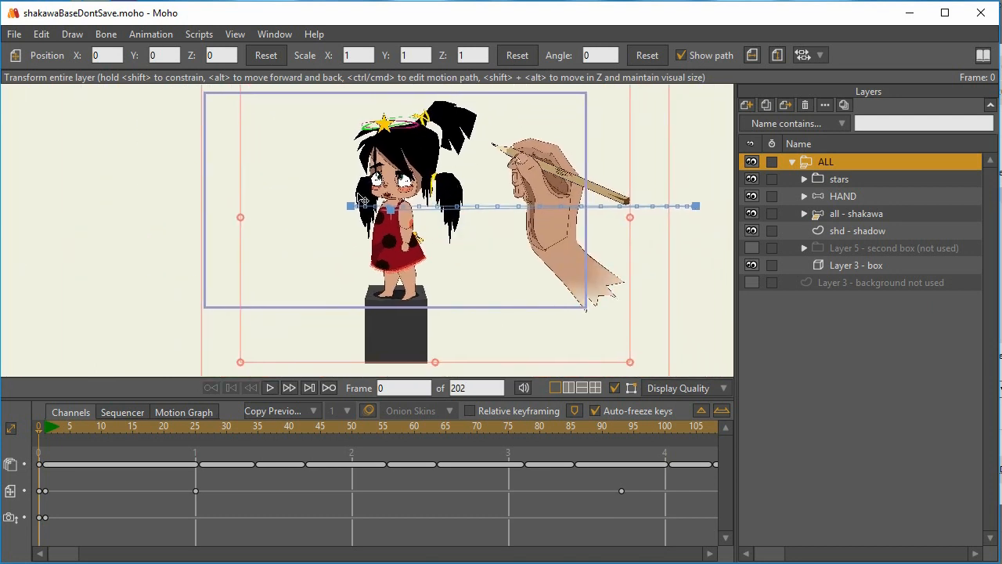
- Scrub the ALL layer's animation from frame 1 to frame 51 and back to frame 17
{"action": "left_click", "coordinate": [45, 432]}
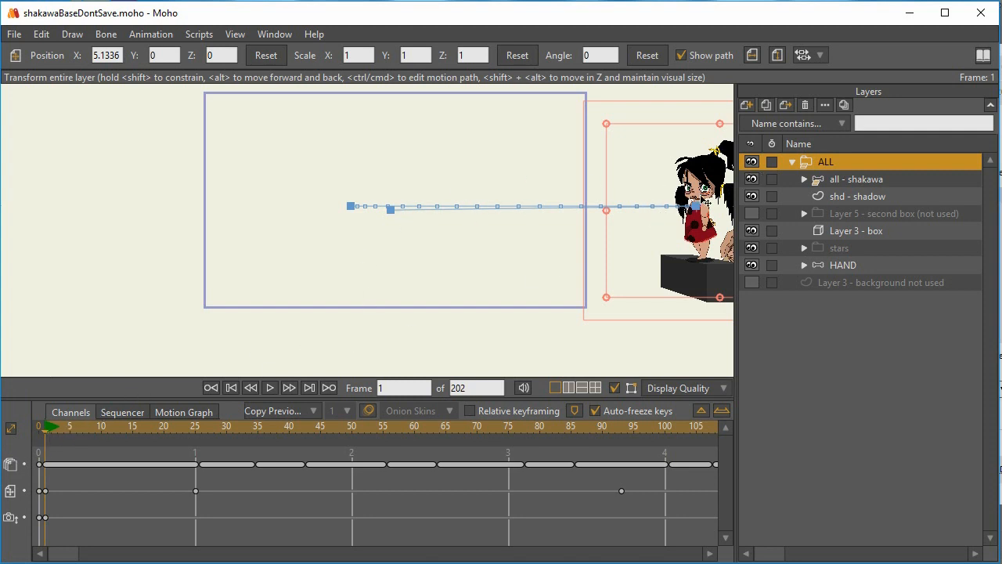
{"action": "left_click_drag", "start_coordinate": [57, 435], "coordinate": [362, 447]}
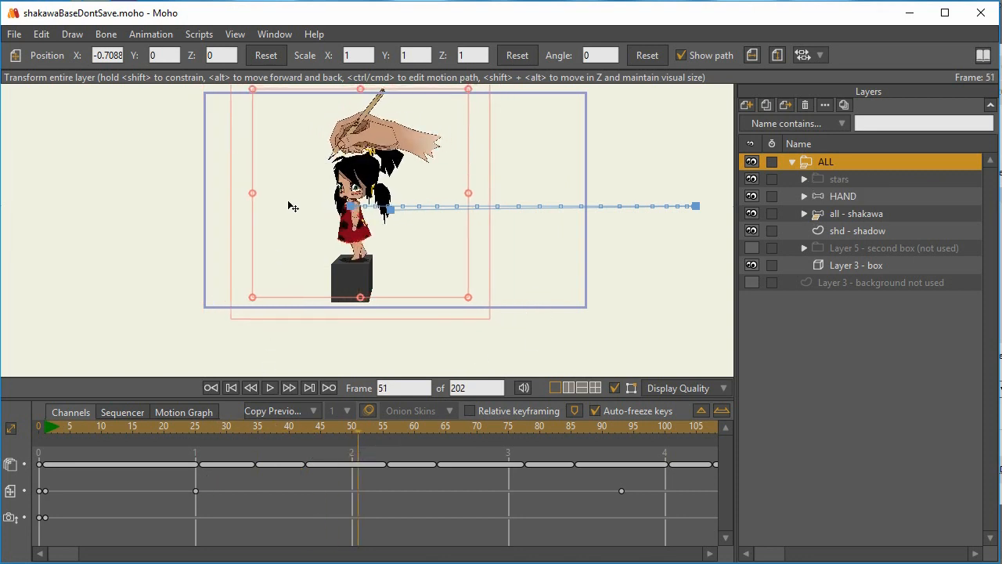
{"action": "left_click_drag", "start_coordinate": [355, 428], "coordinate": [146, 450]}
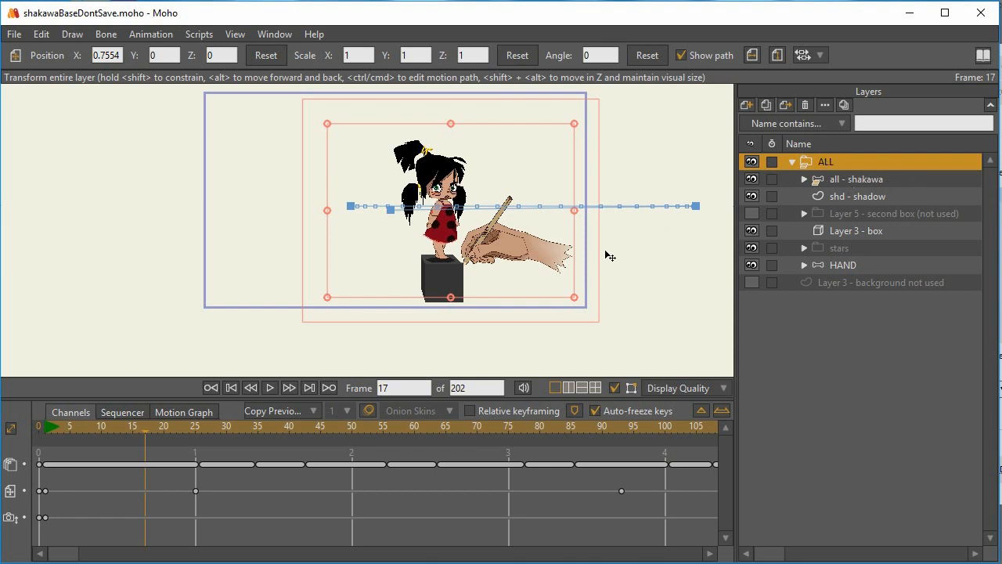
{"action": "scroll", "coordinate": [598, 250], "scroll_direction": "up", "scroll_amount": 1}
{"action": "left_click_drag", "start_coordinate": [595, 253], "coordinate": [601, 287]}
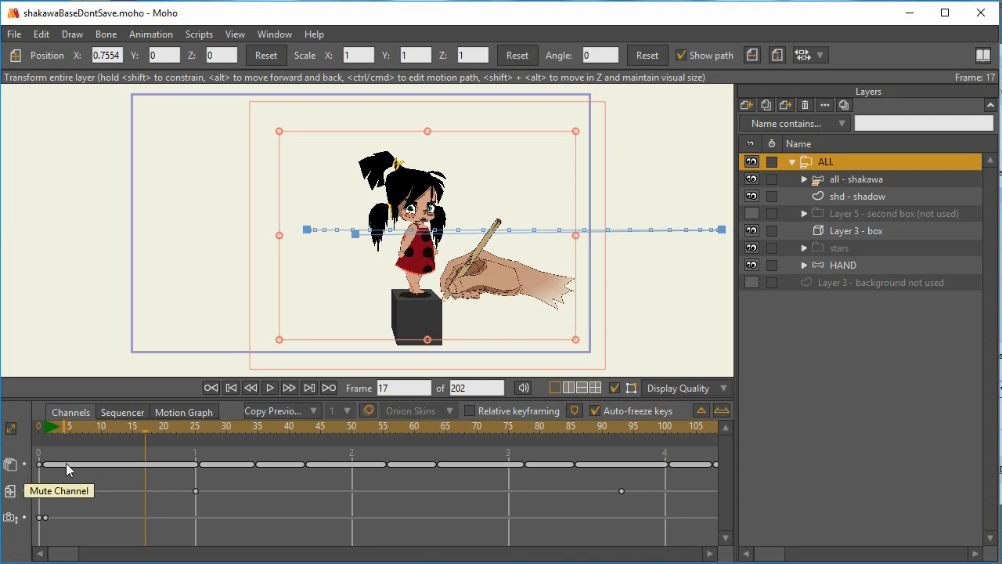
- Scrub the body turn from the early frames past frame 23 to frame 26, examining the layer order
{"action": "left_click_drag", "start_coordinate": [80, 427], "coordinate": [145, 439]}
{"action": "left_click_drag", "start_coordinate": [77, 426], "coordinate": [184, 437]}
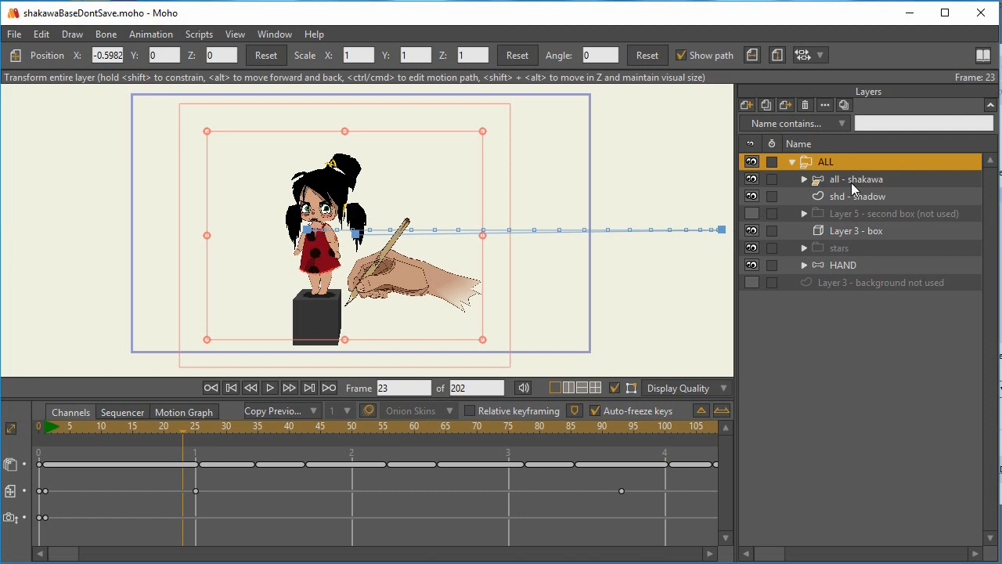
{"action": "left_click", "coordinate": [182, 433]}
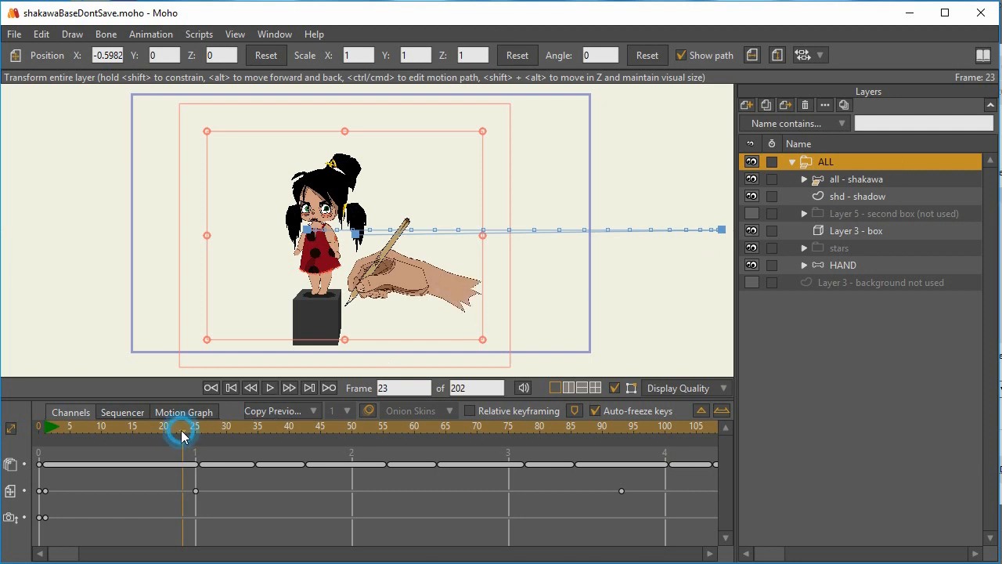
{"action": "left_click_drag", "start_coordinate": [185, 430], "coordinate": [205, 435]}
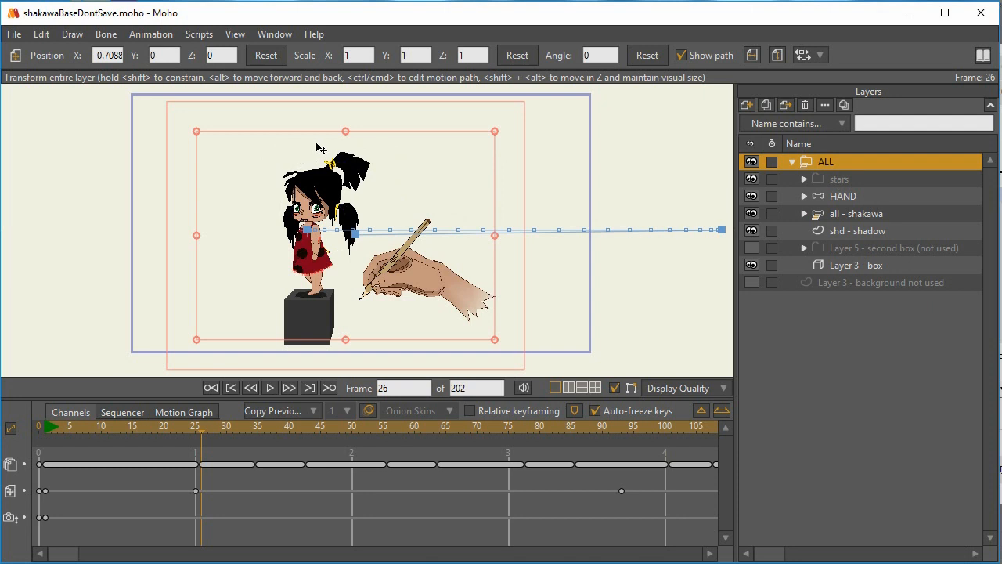
- Scrub the turn onward to frame 56, and replay it from frame 1 to frame 11
{"action": "left_click", "coordinate": [224, 435]}
{"action": "left_click_drag", "start_coordinate": [226, 435], "coordinate": [392, 483]}
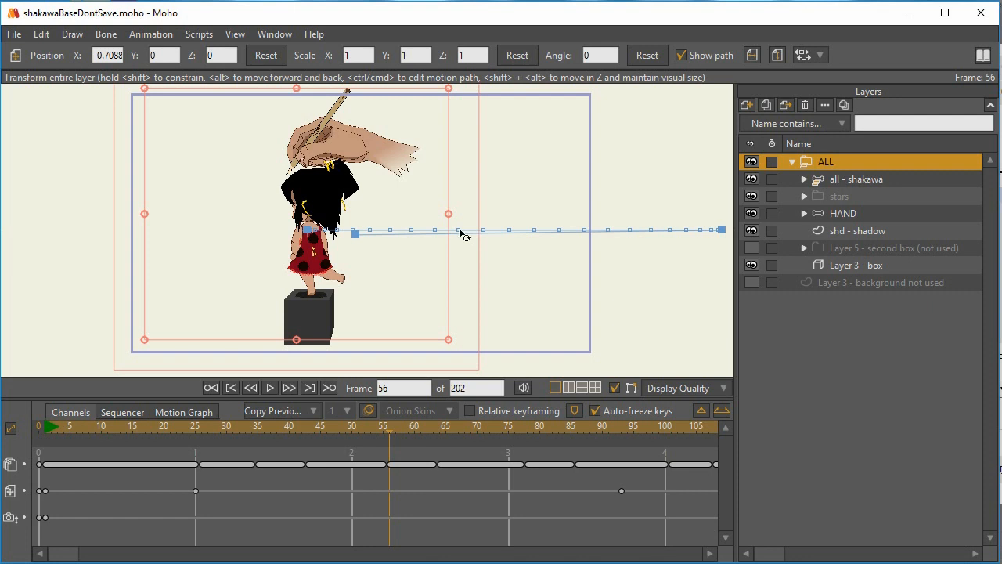
{"action": "left_click", "coordinate": [43, 429]}
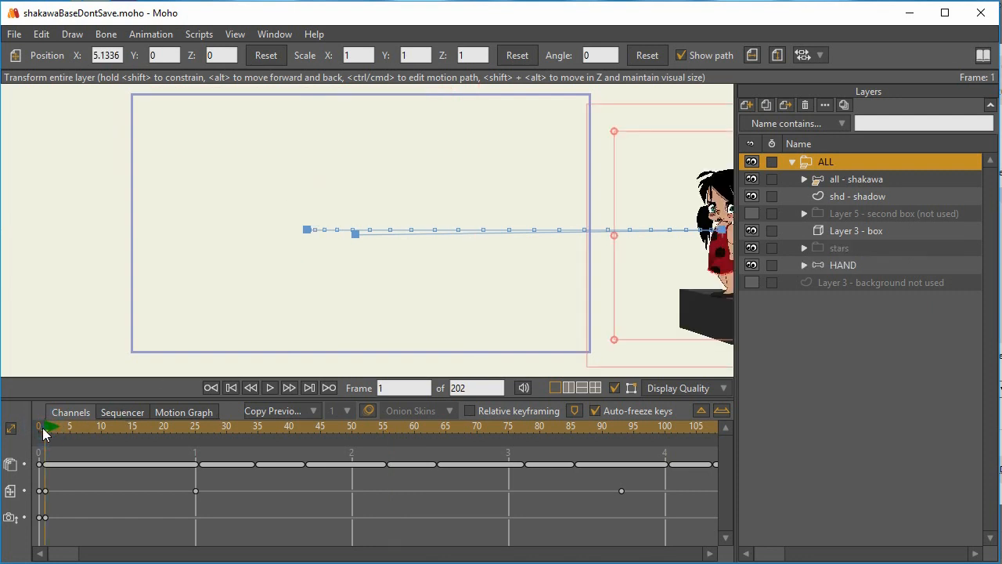
{"action": "left_click_drag", "start_coordinate": [42, 427], "coordinate": [107, 475]}
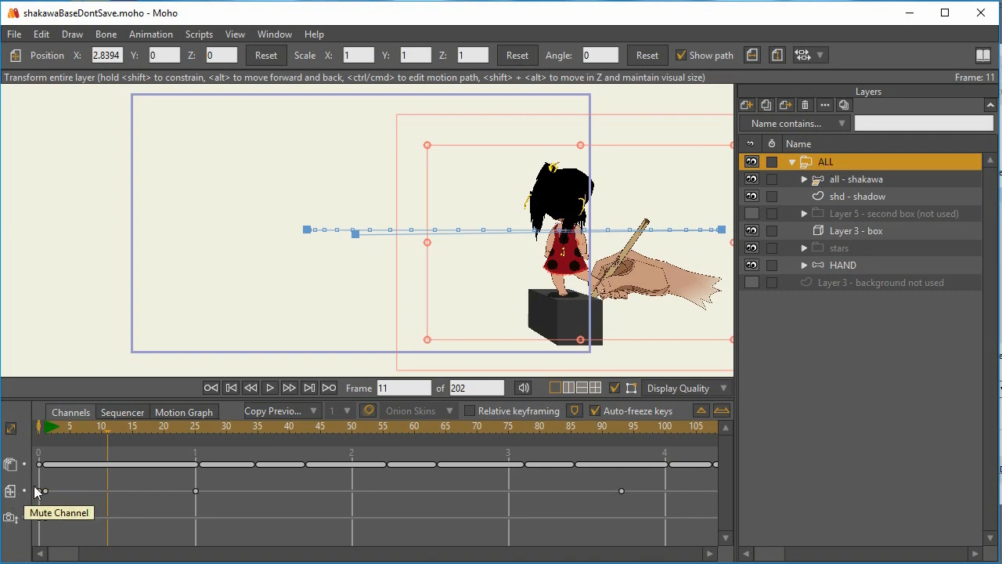
- Show the Tools window and place it over the empty space beneath the layer list
{"action": "left_click", "coordinate": [275, 34]}
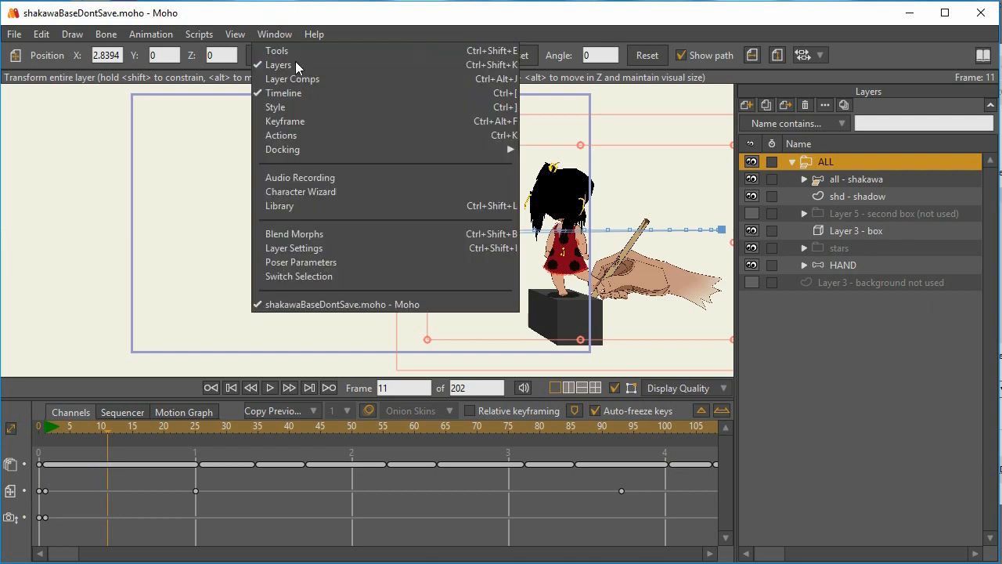
{"action": "left_click", "coordinate": [278, 51]}
{"action": "left_click_drag", "start_coordinate": [97, 123], "coordinate": [703, 96]}
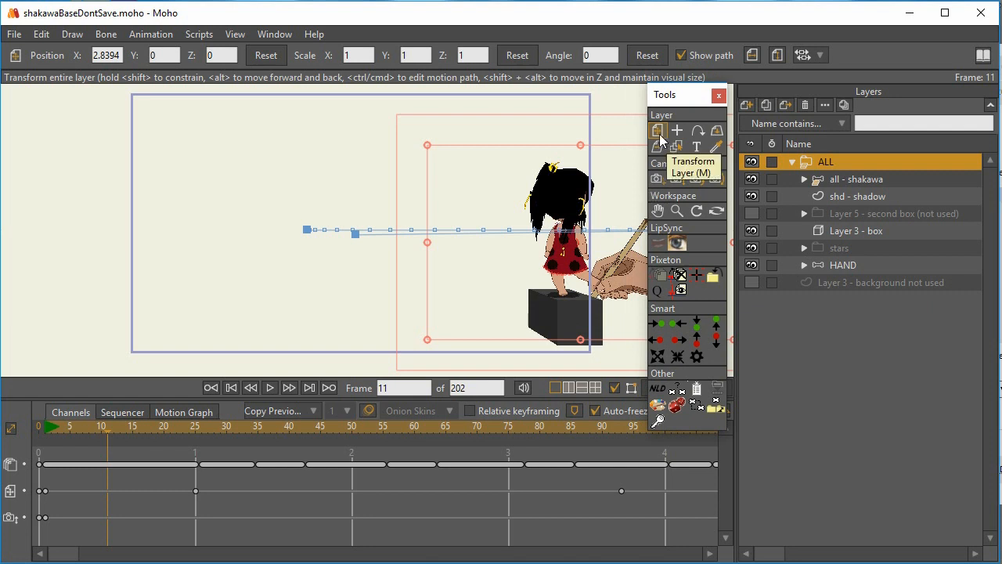
{"action": "left_click_drag", "start_coordinate": [689, 98], "coordinate": [910, 378]}
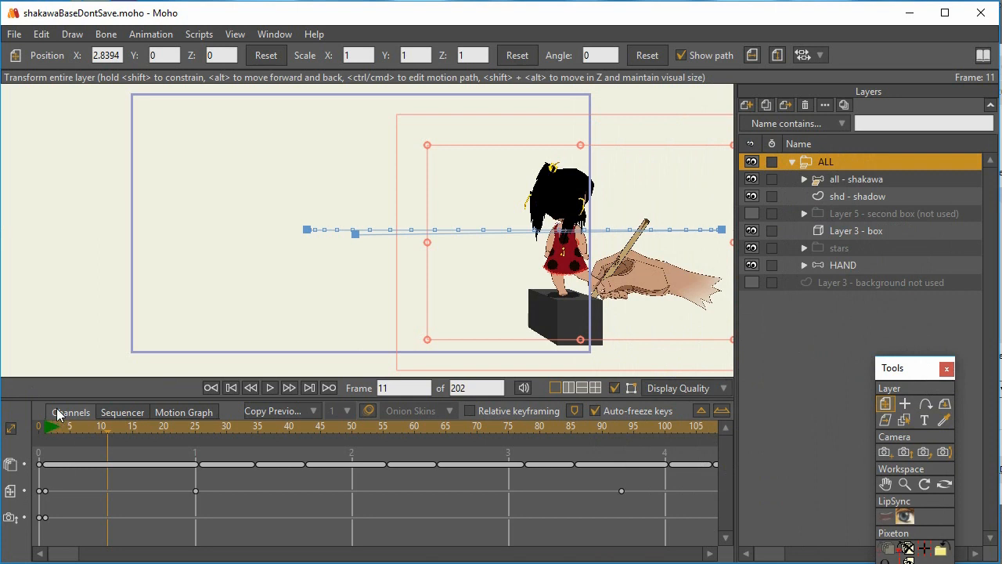
- Scrub through the full body rotation to frame 77 and on to frame 88
{"action": "left_click_drag", "start_coordinate": [65, 430], "coordinate": [520, 490]}
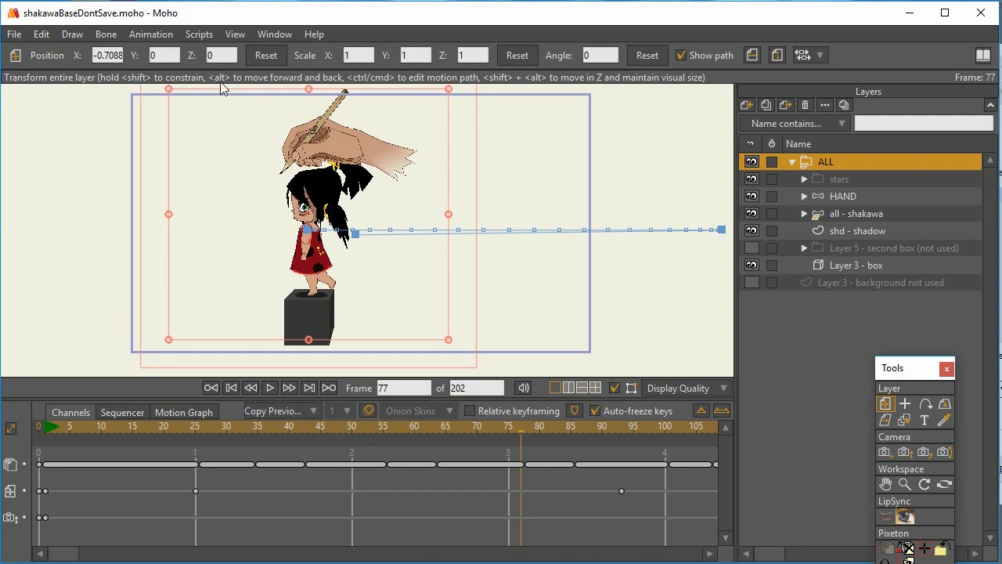
{"action": "left_click_drag", "start_coordinate": [513, 428], "coordinate": [589, 473]}
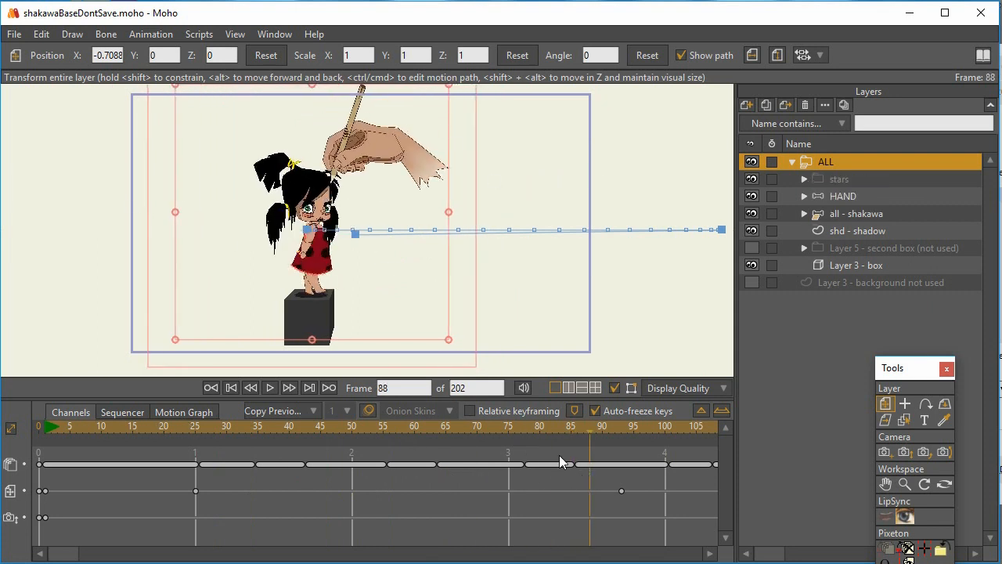
- Delete all layer translation keyframes of the ALL layer and scrub the stationary rotation, ending at frame 3
{"action": "left_click_drag", "start_coordinate": [638, 500], "coordinate": [28, 491]}
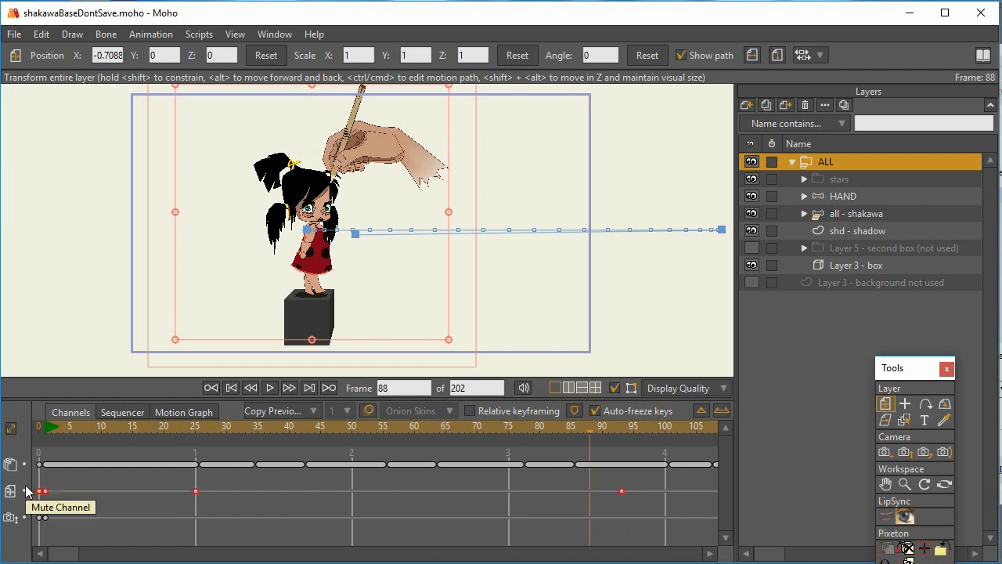
{"action": "key", "text": "Delete"}
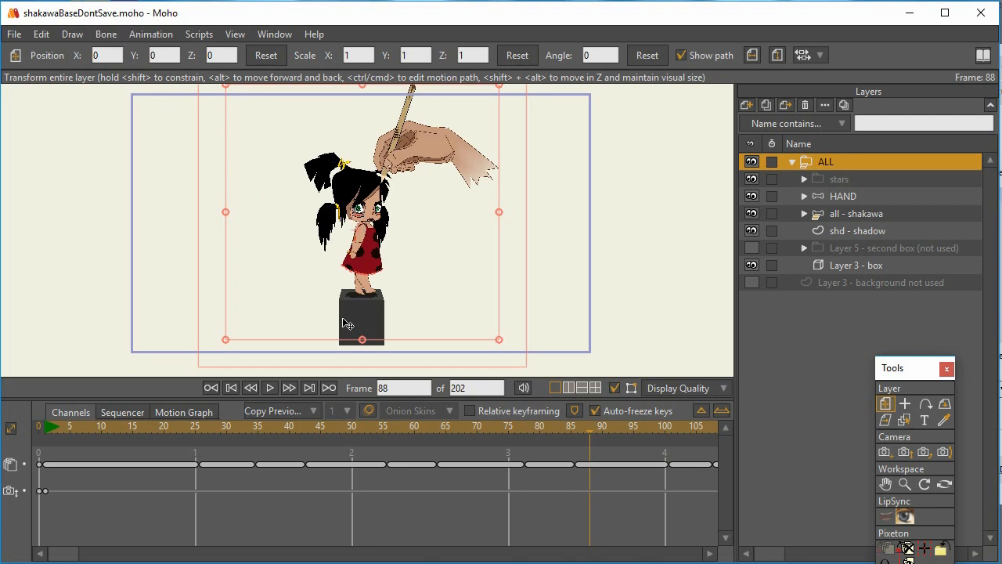
{"action": "left_click_drag", "start_coordinate": [61, 426], "coordinate": [448, 434]}
{"action": "left_click_drag", "start_coordinate": [585, 433], "coordinate": [57, 471]}
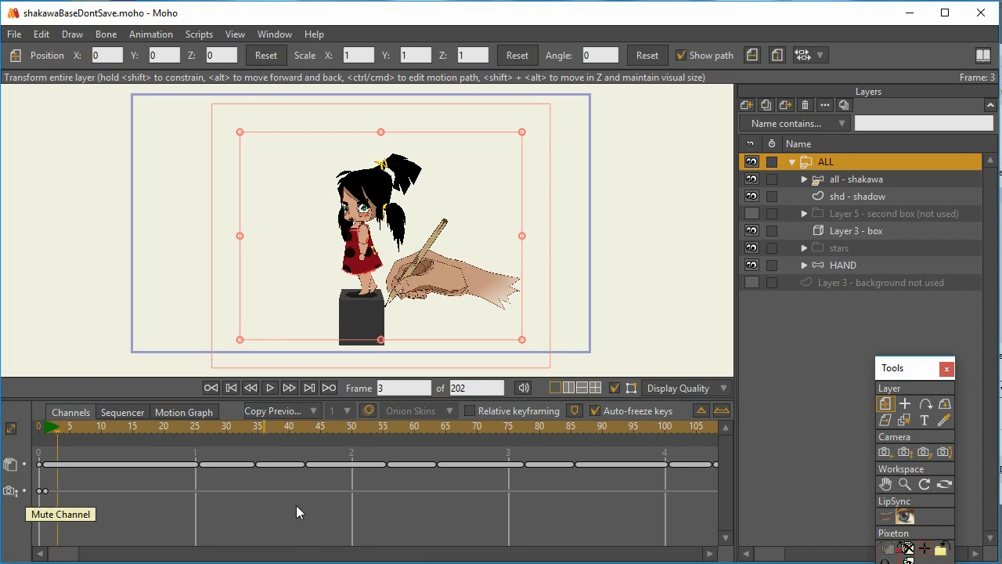
- Fit more frames into the timeline and delete the camera zoom keyframes at the start
{"action": "left_click", "coordinate": [700, 411]}
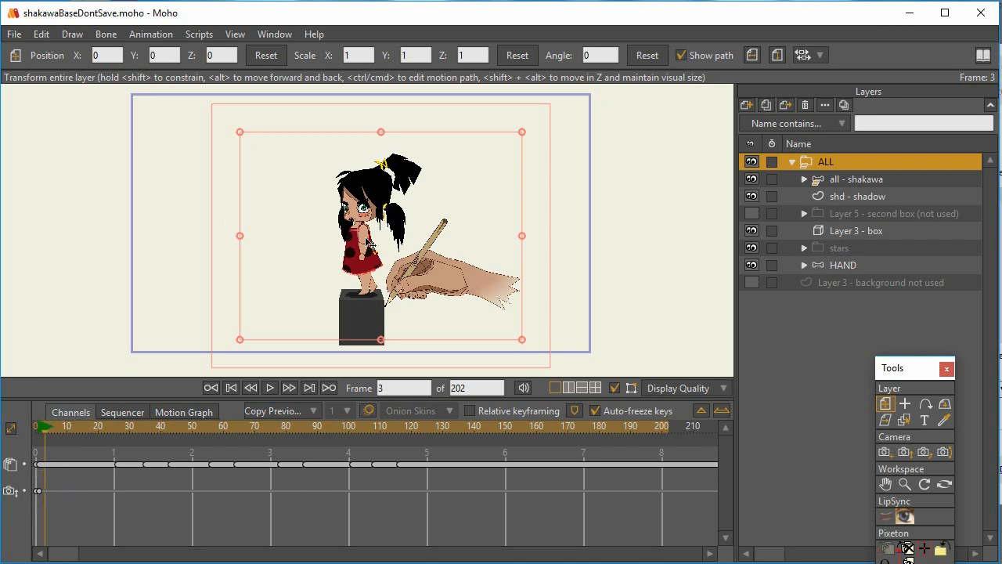
{"action": "left_click_drag", "start_coordinate": [70, 518], "coordinate": [23, 480]}
{"action": "key", "text": "Delete"}
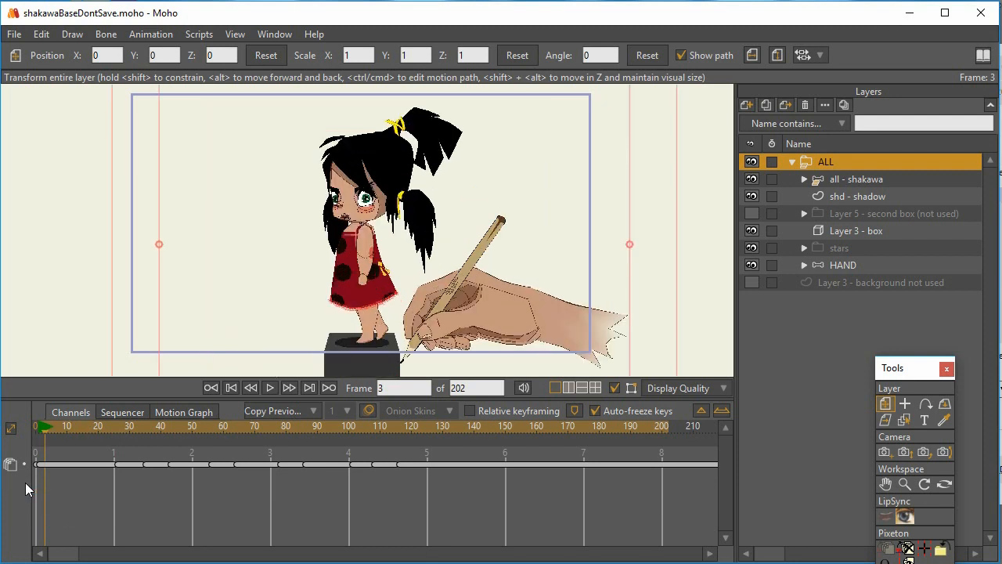
- Scrub the rotation from frame 0, select the stars layer, and scrub its motion to frame 28 and back to frame 16
{"action": "left_click_drag", "start_coordinate": [40, 425], "coordinate": [580, 474]}
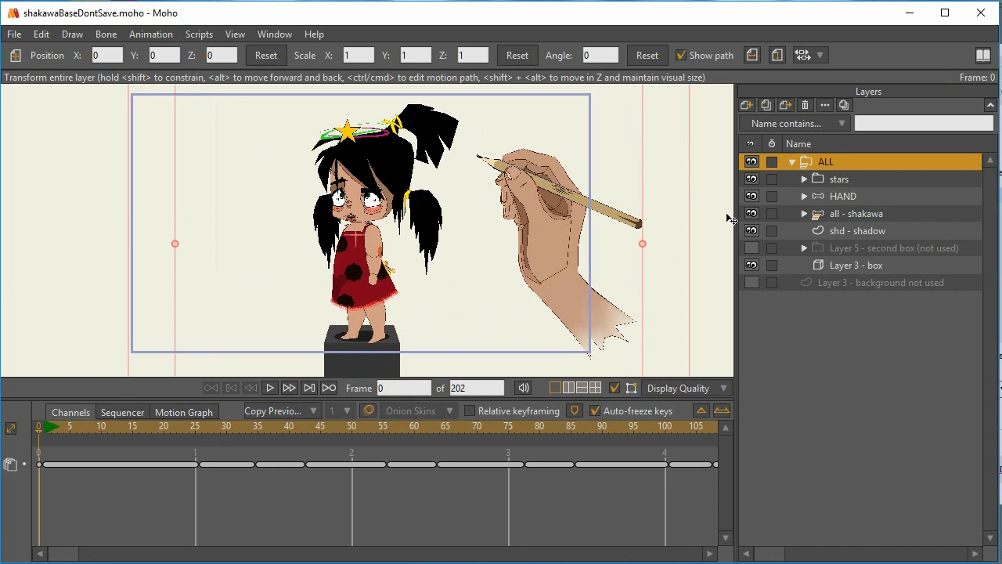
{"action": "left_click", "coordinate": [841, 180]}
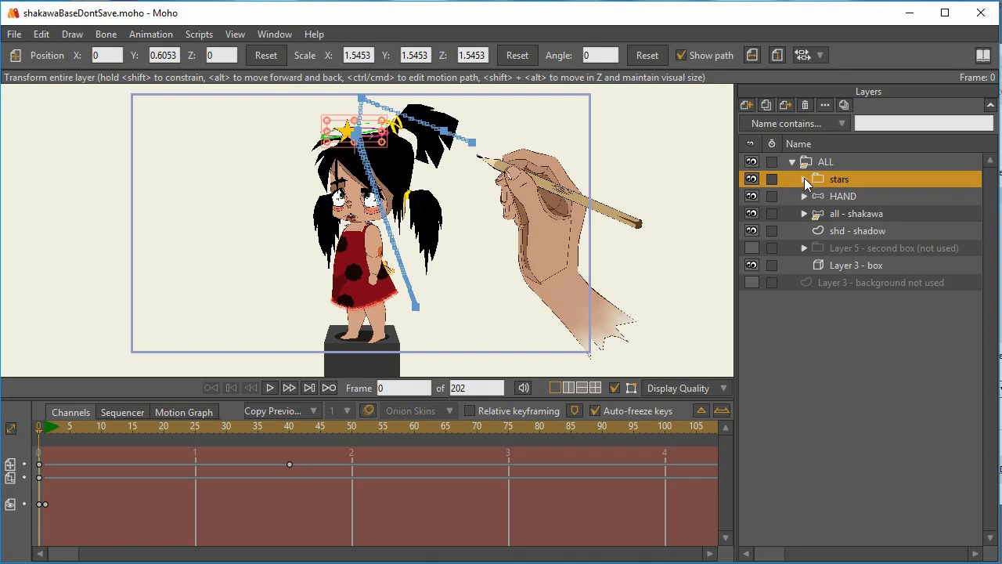
{"action": "left_click_drag", "start_coordinate": [51, 434], "coordinate": [114, 466]}
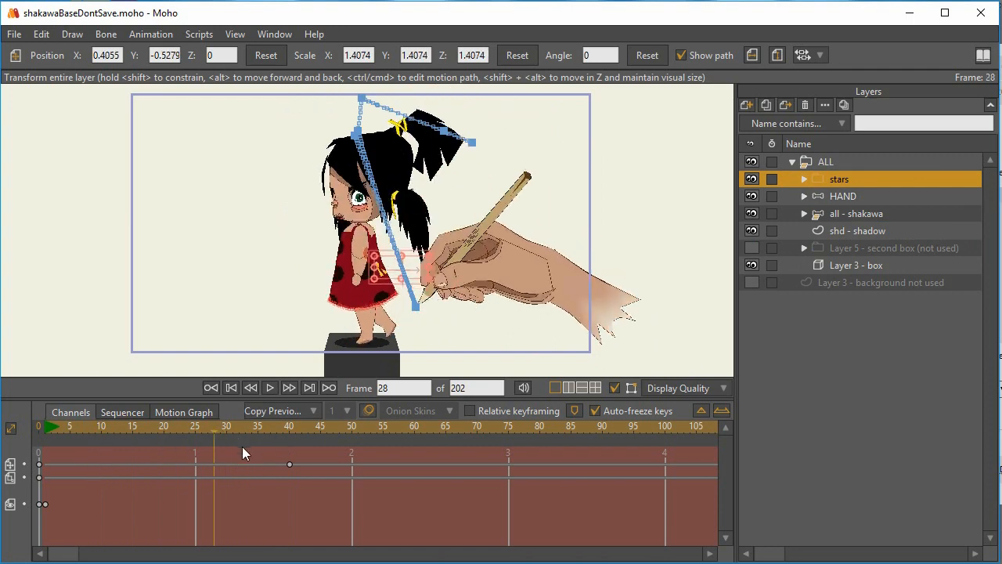
{"action": "left_click_drag", "start_coordinate": [223, 428], "coordinate": [139, 430]}
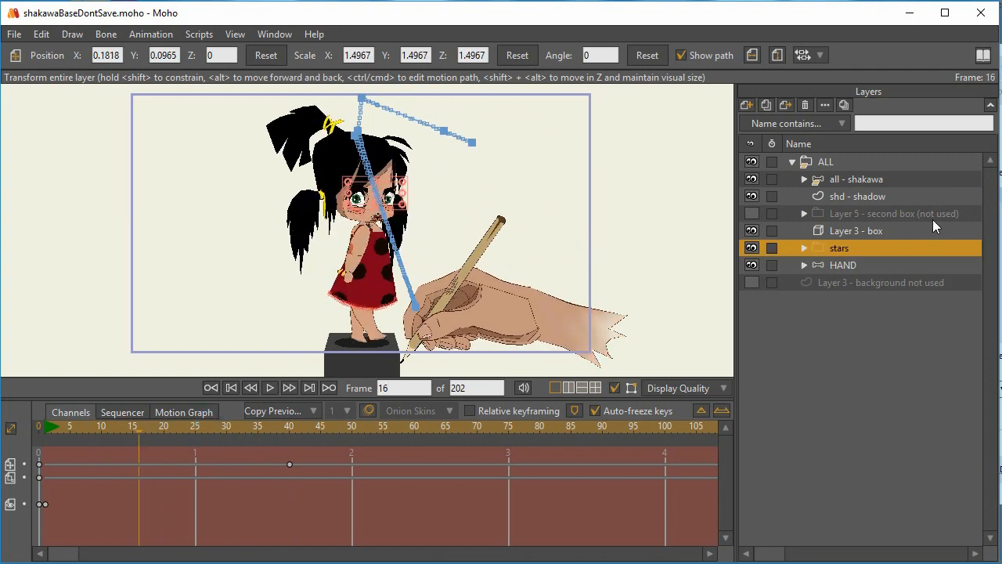
- Select the HAND layer and scrub through its animation to frame 81
{"action": "left_click", "coordinate": [845, 179]}
{"action": "left_click", "coordinate": [823, 266]}
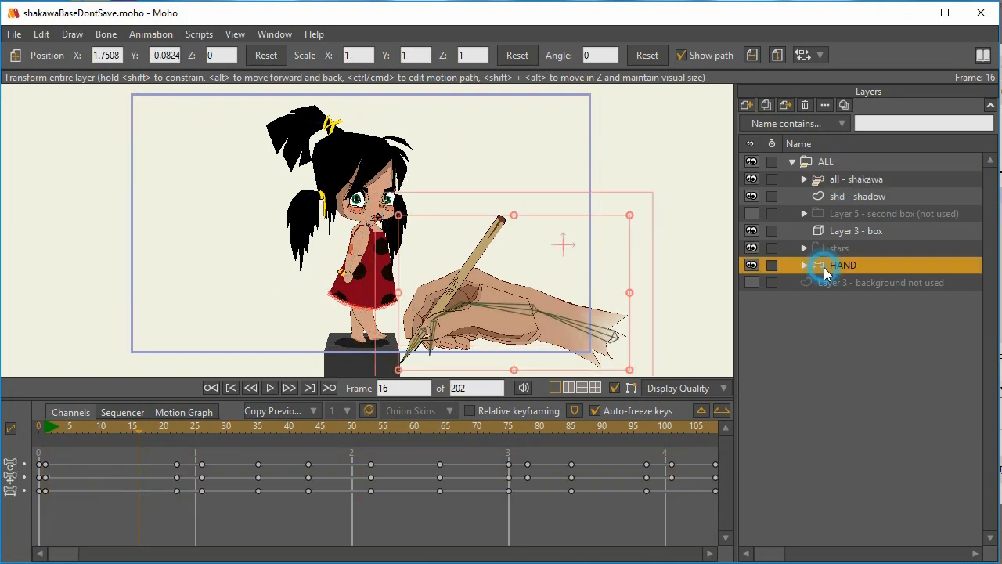
{"action": "left_click", "coordinate": [164, 427]}
{"action": "left_click_drag", "start_coordinate": [170, 425], "coordinate": [545, 458]}
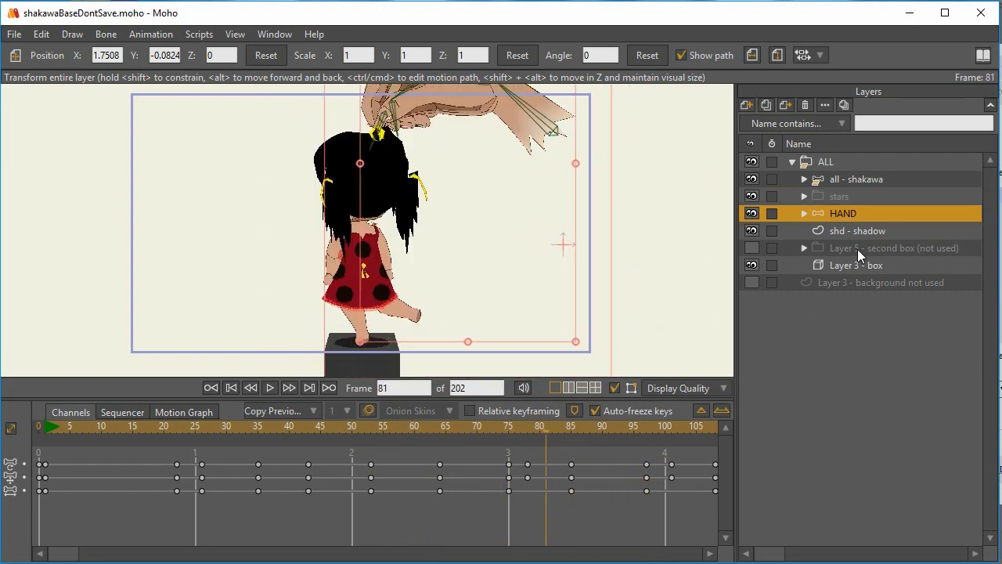
- Select and expand the all - shakawa layer, and collapse its Layer 14 - left arm and Layer 8 - dress groups
{"action": "left_click", "coordinate": [840, 180]}
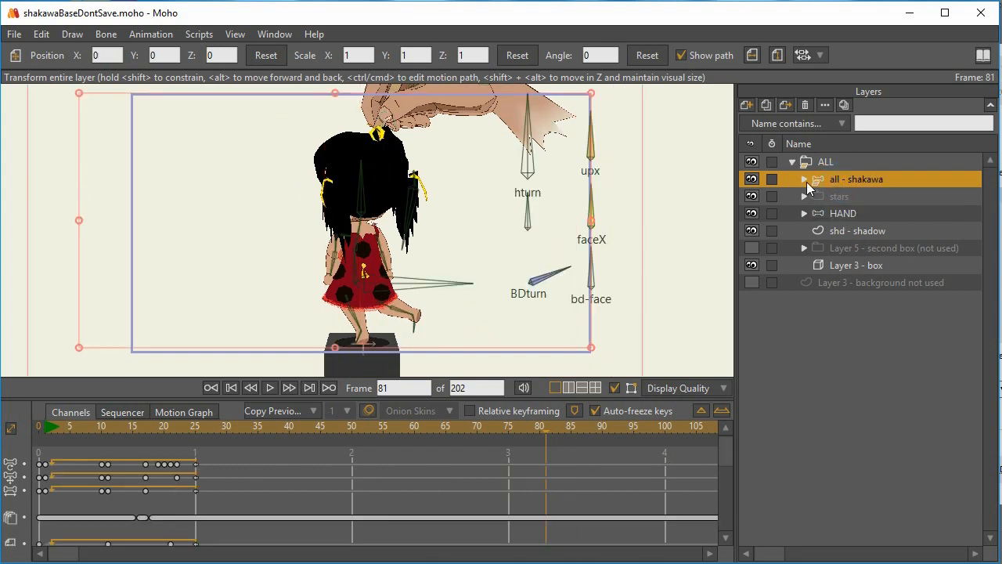
{"action": "left_click", "coordinate": [804, 180]}
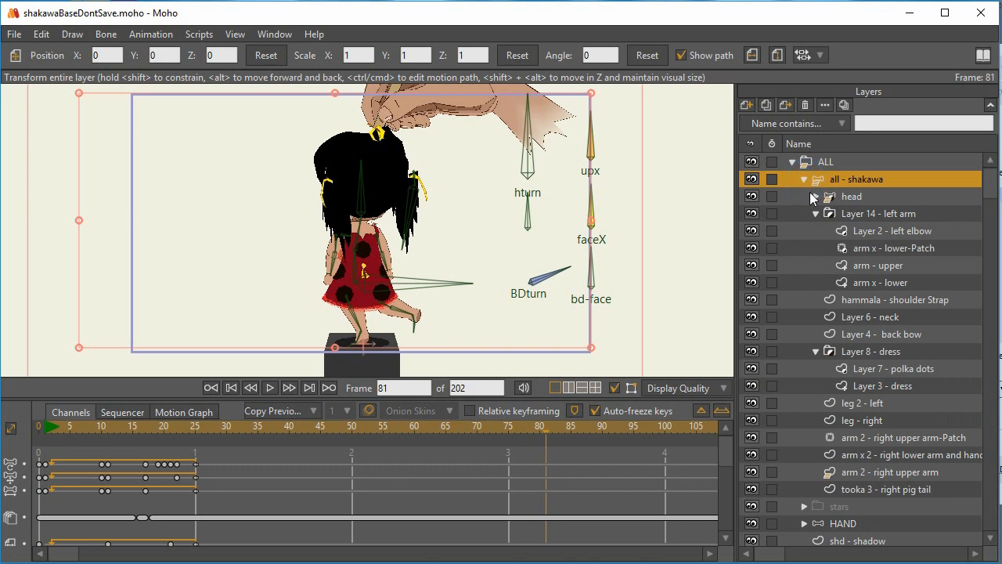
{"action": "left_click", "coordinate": [815, 213]}
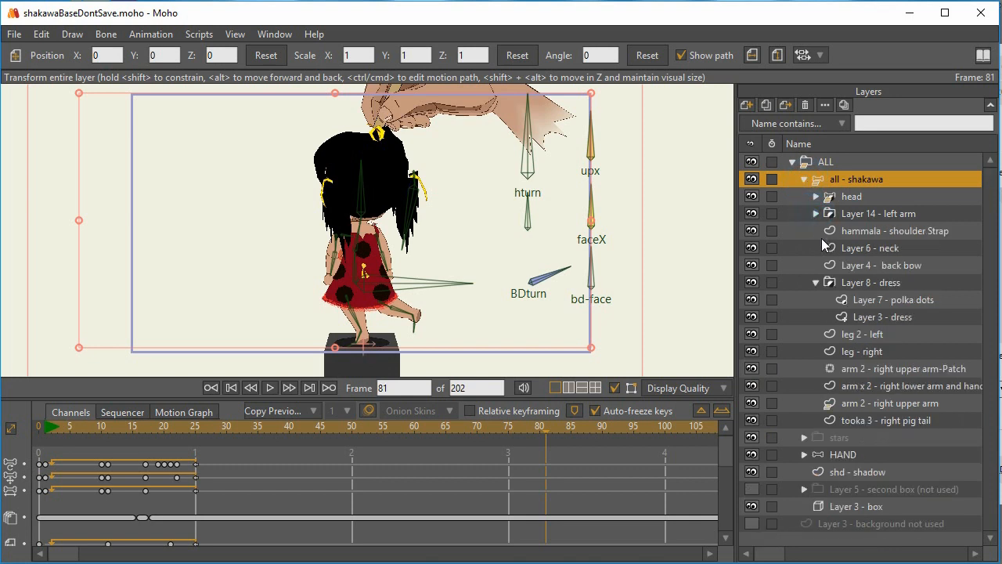
{"action": "left_click", "coordinate": [815, 282]}
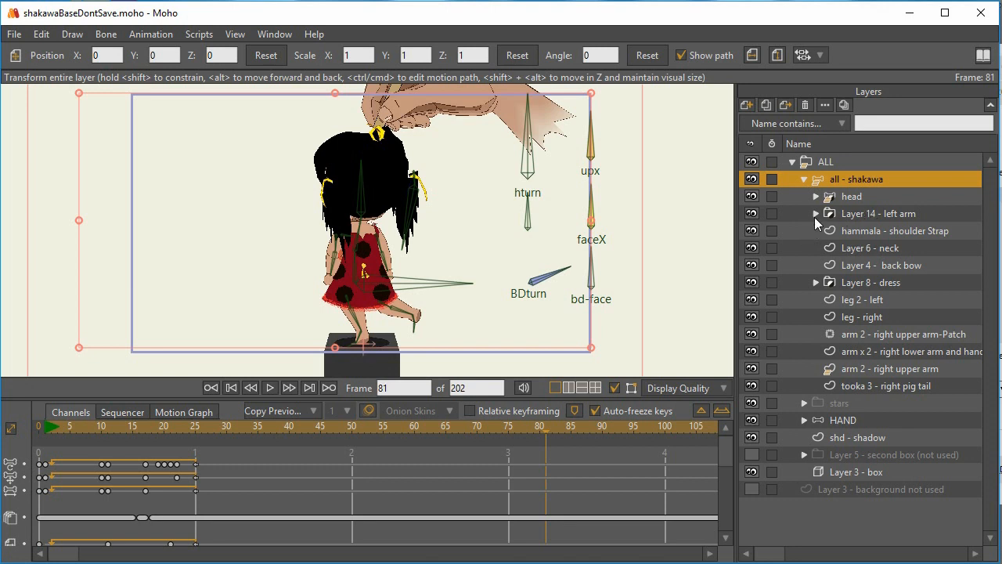
- Check the head layer, return to all - shakawa, and scrub the looping turn to frame 42
{"action": "left_click", "coordinate": [848, 196]}
{"action": "left_click", "coordinate": [845, 180]}
{"action": "left_click_drag", "start_coordinate": [44, 428], "coordinate": [303, 509]}
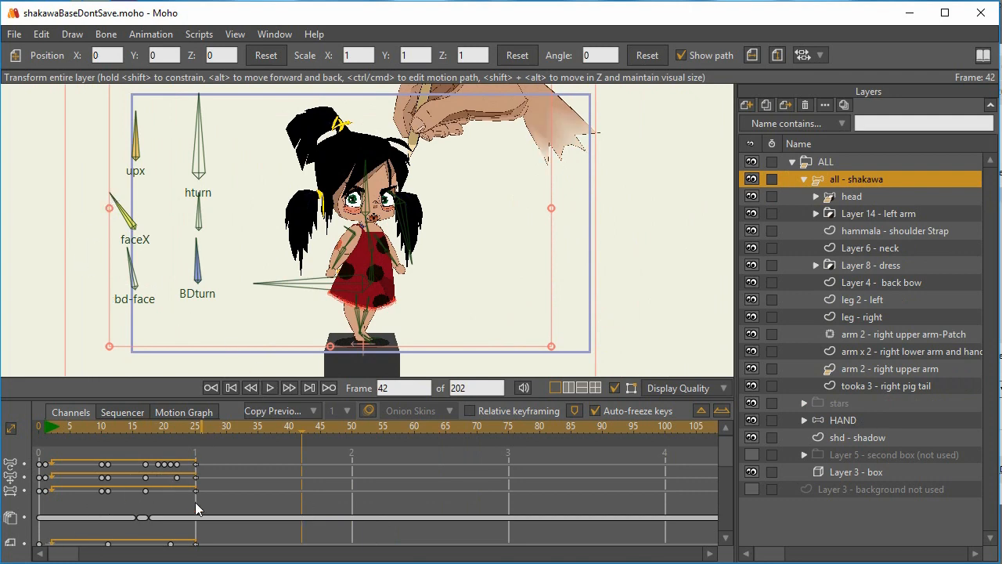
- Make the timeline area taller and zoom it in on the character's rotation keyframes
{"action": "left_click_drag", "start_coordinate": [192, 399], "coordinate": [197, 374]}
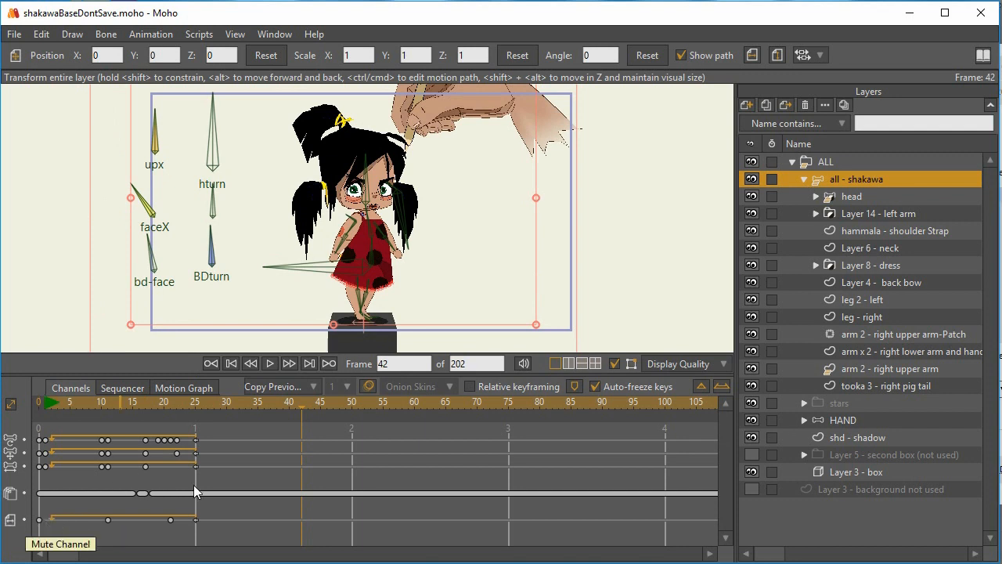
{"action": "left_click_drag", "start_coordinate": [59, 404], "coordinate": [71, 403]}
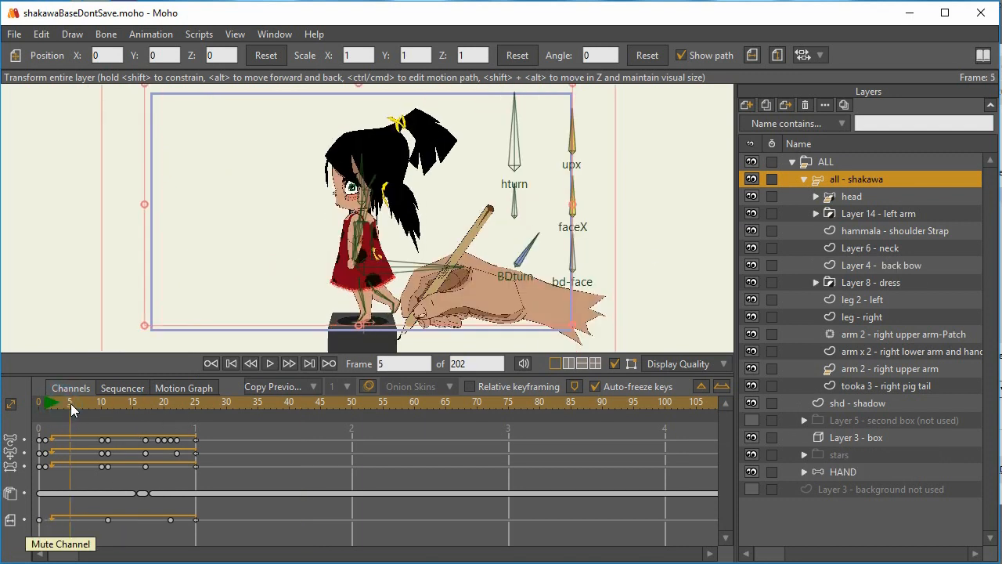
{"action": "left_click", "coordinate": [721, 387]}
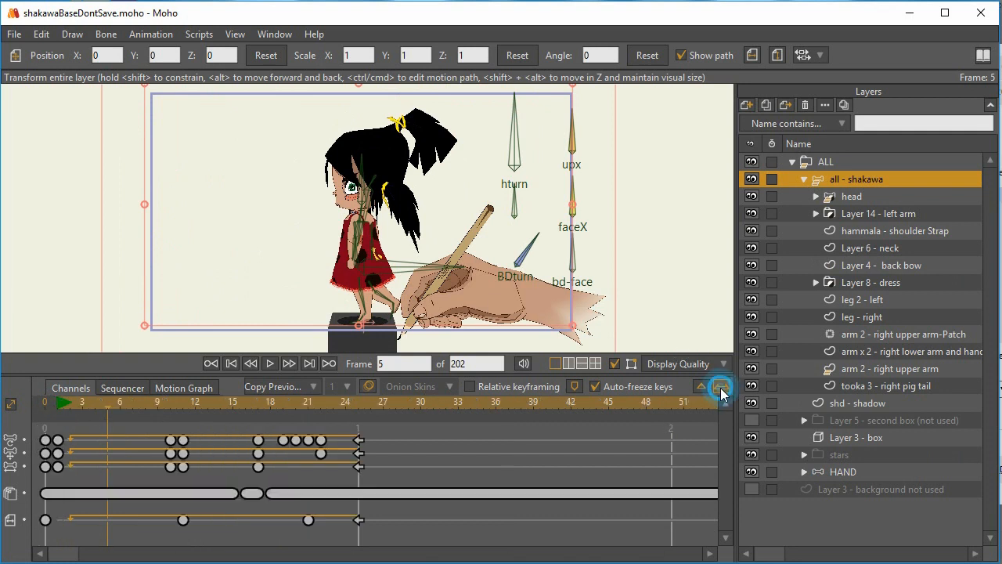
- Scrub the first half of the turn from frame 1 to frame 10, return to frame 1, and go through it again
{"action": "left_click", "coordinate": [62, 402]}
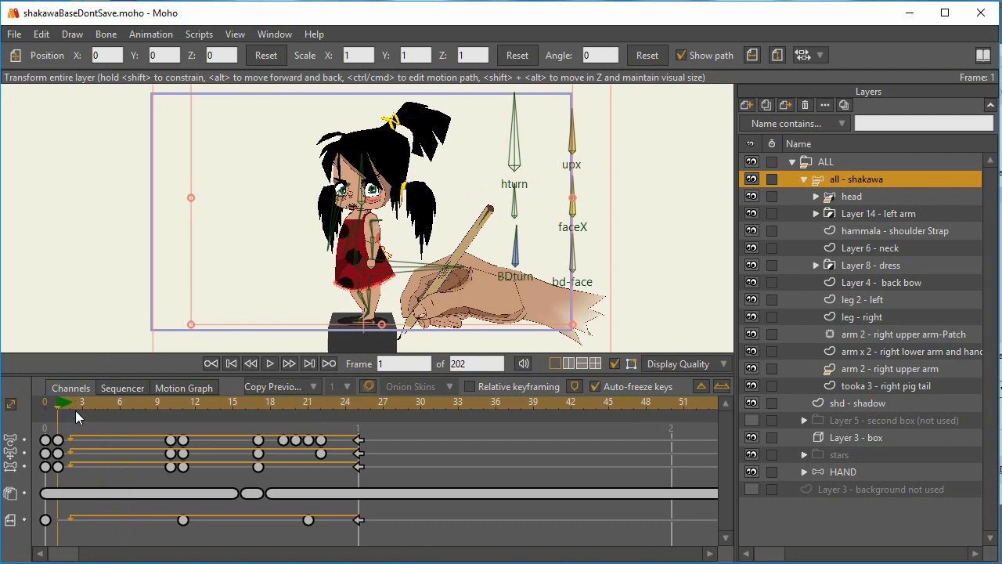
{"action": "left_click_drag", "start_coordinate": [71, 403], "coordinate": [170, 405]}
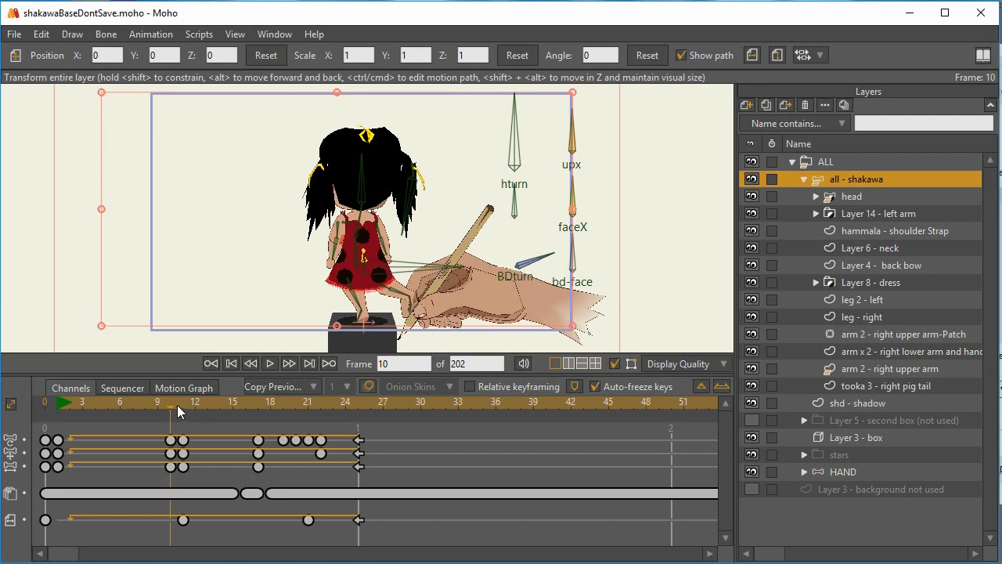
{"action": "left_click_drag", "start_coordinate": [173, 404], "coordinate": [56, 426]}
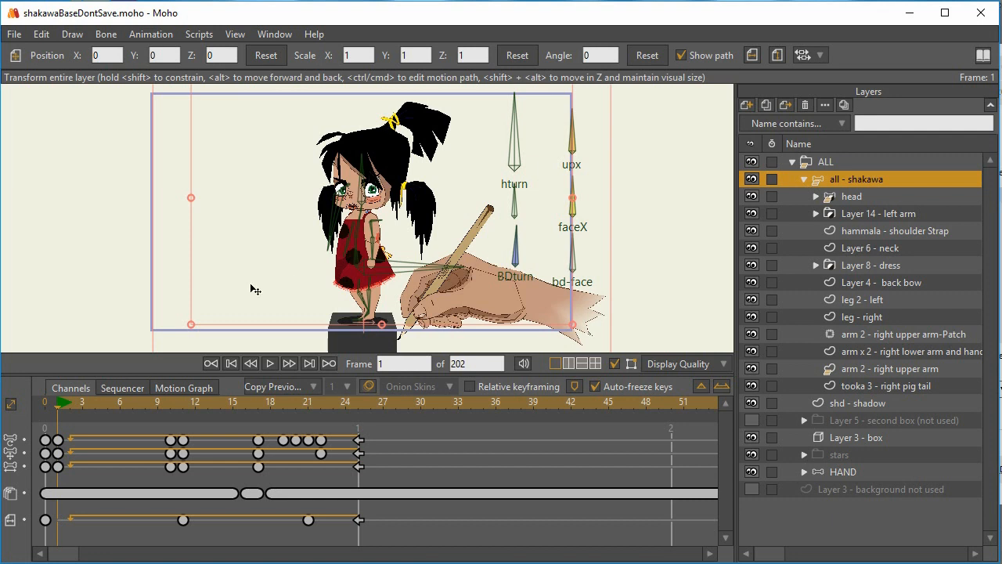
{"action": "left_click", "coordinate": [73, 406]}
{"action": "mouse_move", "coordinate": [74, 406]}
{"action": "left_mouse_down"}
{"action": "mouse_move", "coordinate": [166, 415]}
{"action": "mouse_move", "coordinate": [57, 403]}
{"action": "left_mouse_up"}
{"action": "left_click_drag", "start_coordinate": [55, 405], "coordinate": [172, 423]}
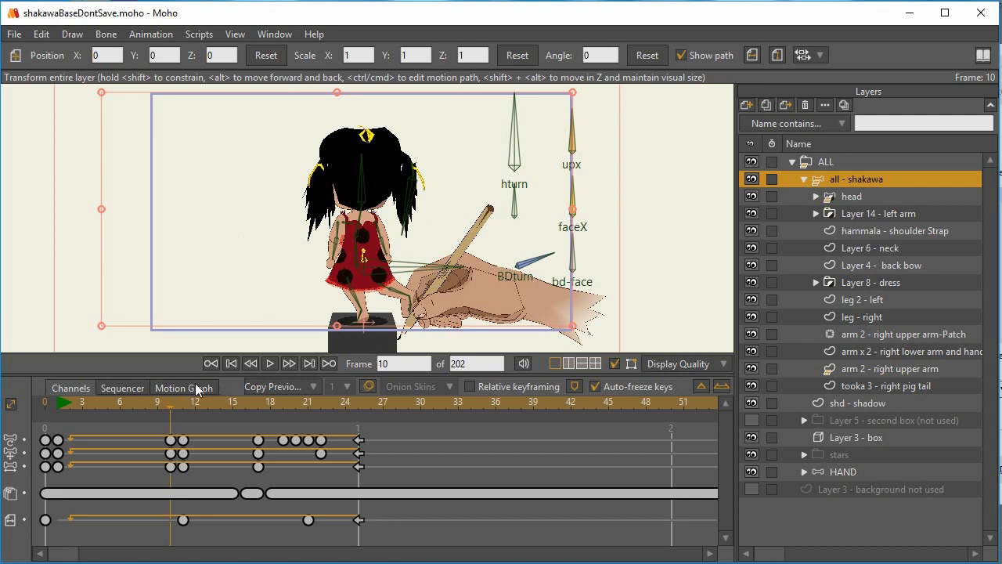
- Inspect the flipped rig at frame 11 and scrub the second half of the turn to frame 17
{"action": "left_click", "coordinate": [176, 401]}
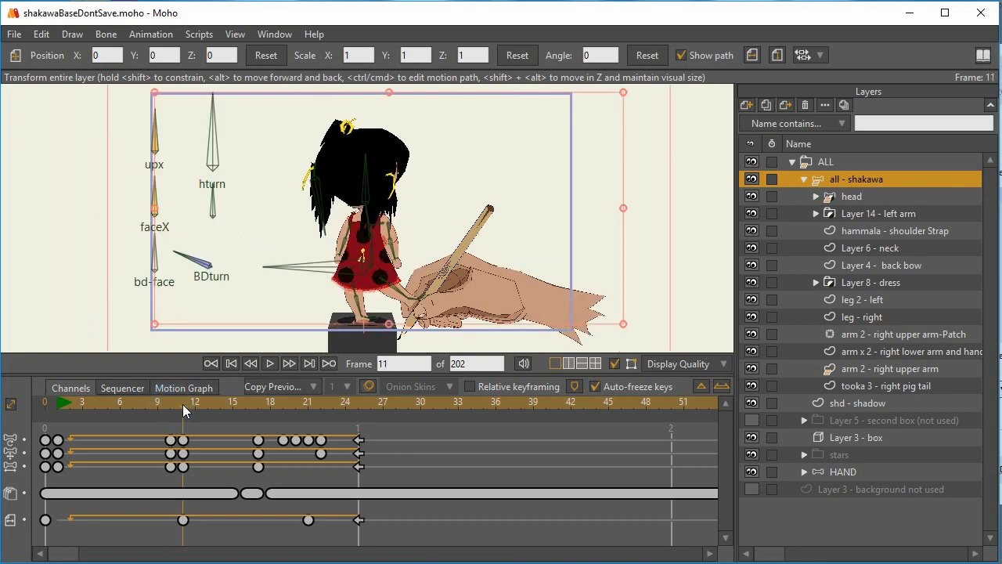
{"action": "mouse_move", "coordinate": [182, 404]}
{"action": "left_mouse_down"}
{"action": "mouse_move", "coordinate": [173, 404]}
{"action": "mouse_move", "coordinate": [183, 406]}
{"action": "left_mouse_up"}
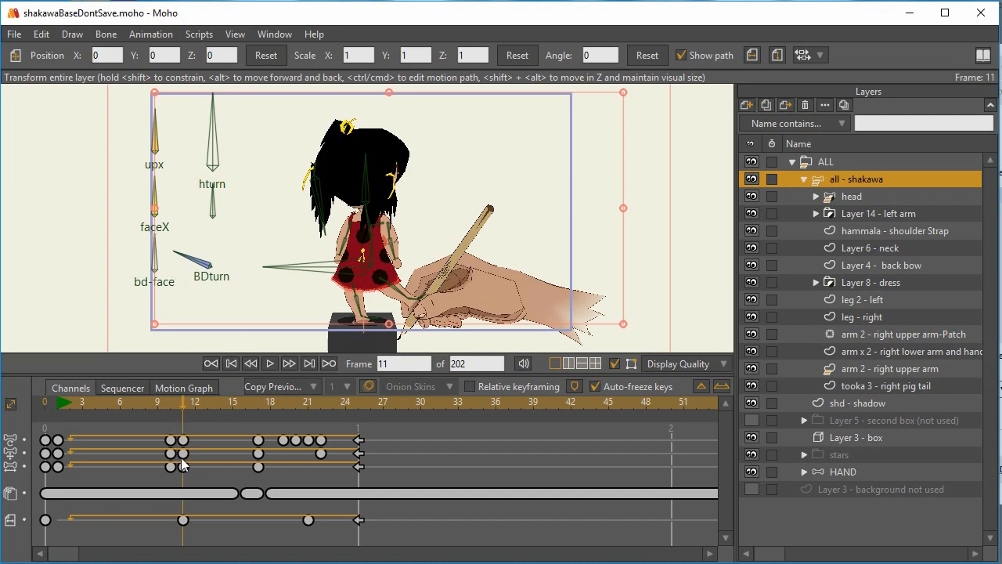
{"action": "left_click", "coordinate": [181, 413]}
{"action": "left_click_drag", "start_coordinate": [180, 412], "coordinate": [258, 441]}
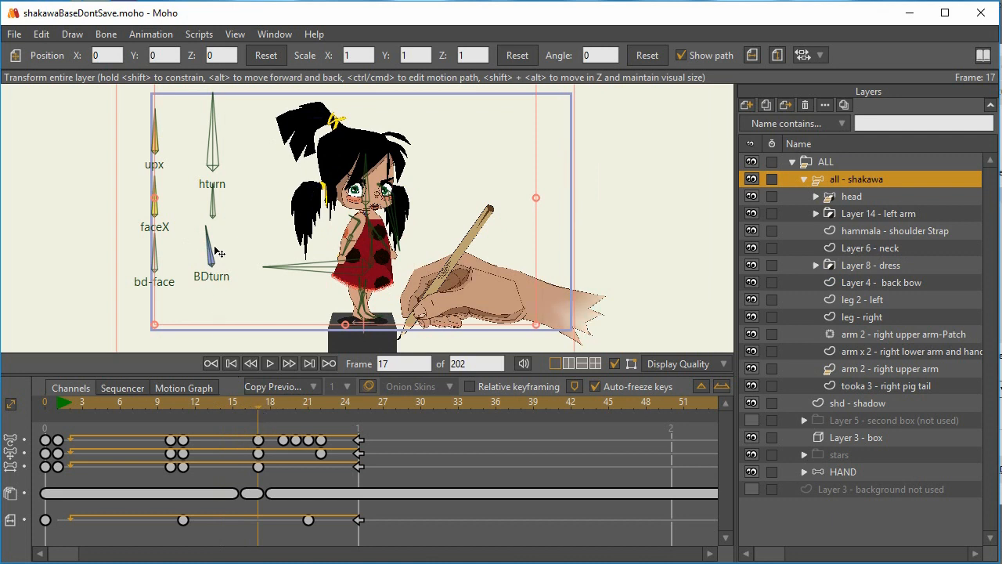
- Scrub back and forth between frames 17 and 19 to compare the body and face control bones
{"action": "left_click", "coordinate": [269, 400]}
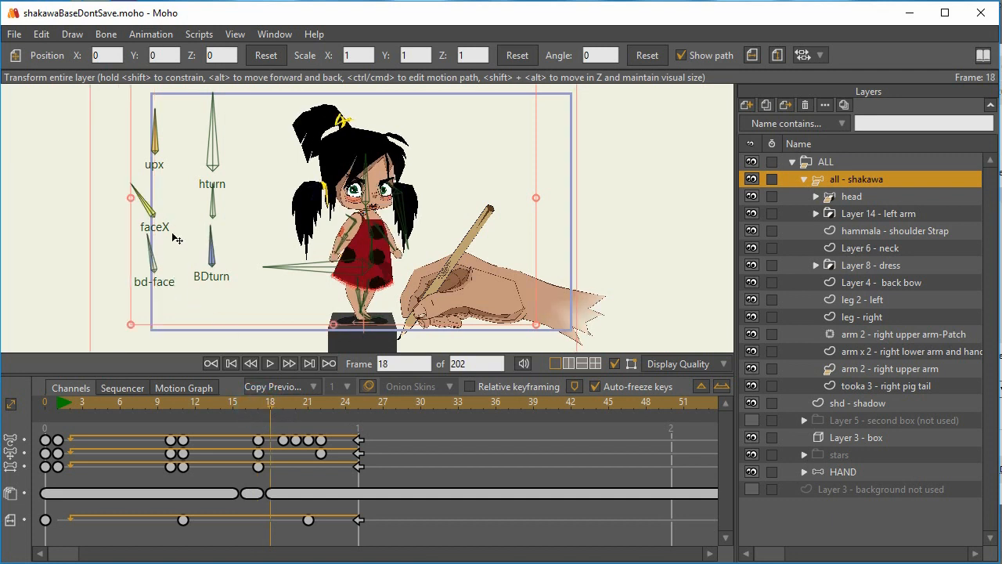
{"action": "left_click", "coordinate": [284, 406]}
{"action": "left_click_drag", "start_coordinate": [284, 403], "coordinate": [264, 438]}
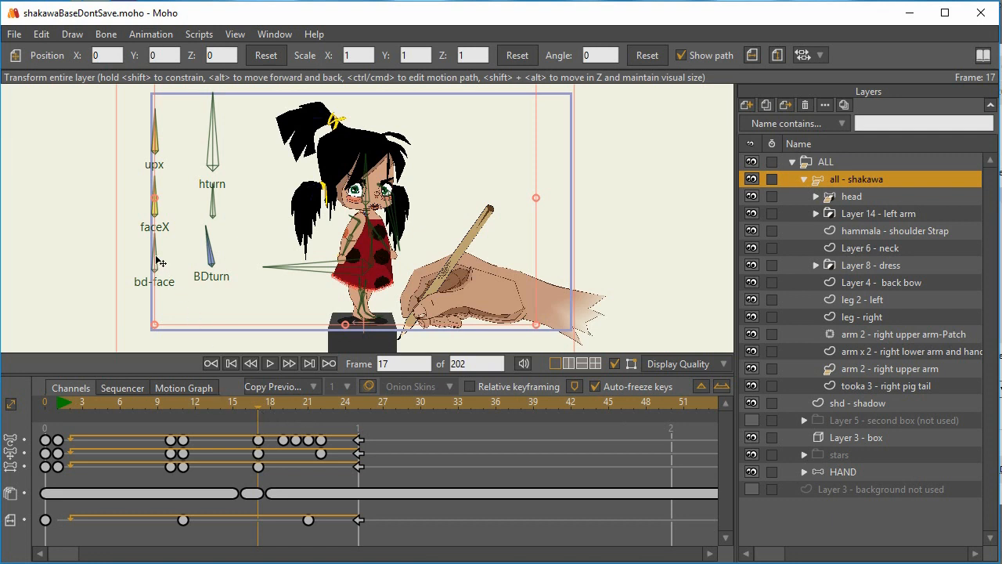
{"action": "left_click_drag", "start_coordinate": [258, 401], "coordinate": [287, 407]}
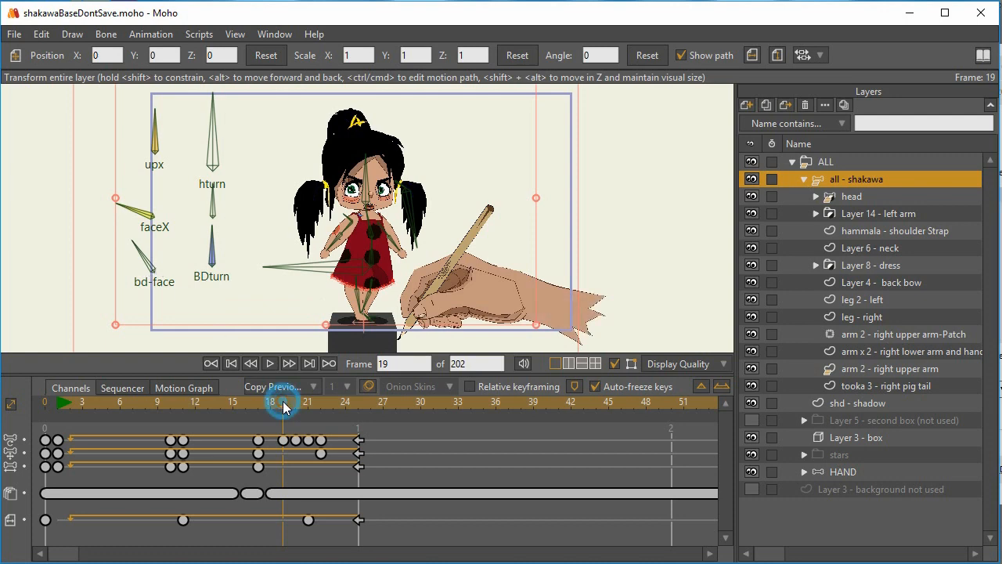
{"action": "left_click_drag", "start_coordinate": [283, 401], "coordinate": [268, 423]}
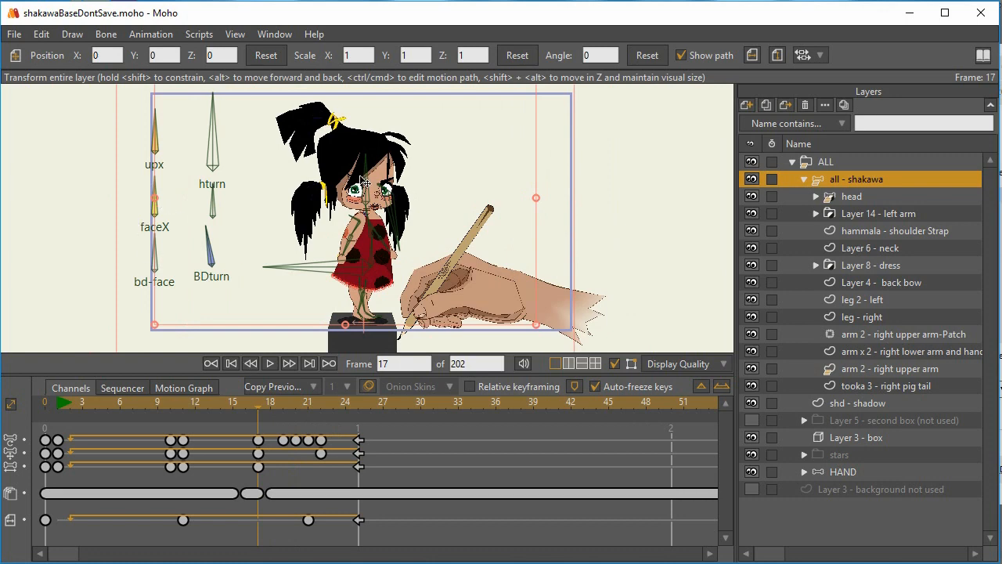
{"action": "left_click_drag", "start_coordinate": [258, 407], "coordinate": [287, 429]}
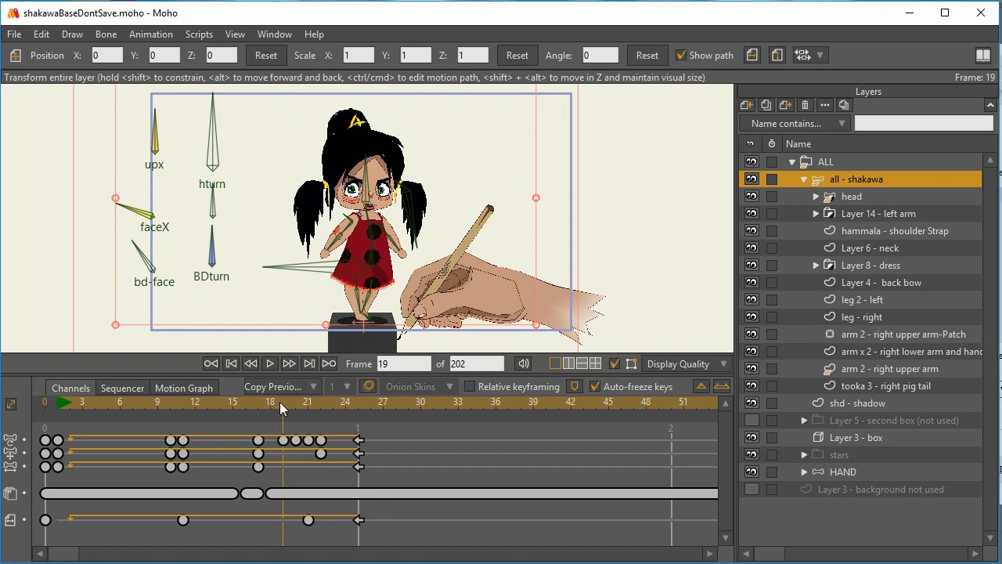
- Advance to frame 21, compare the flipped front pose with the preceding frames, and examine the torso up close
{"action": "left_click", "coordinate": [282, 401]}
{"action": "left_click_drag", "start_coordinate": [295, 404], "coordinate": [310, 448]}
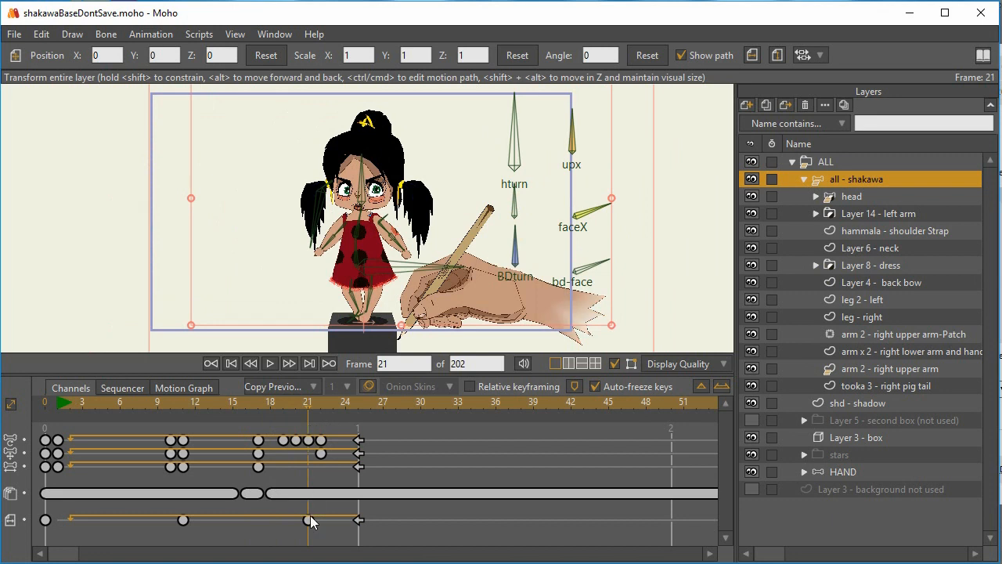
{"action": "left_click", "coordinate": [305, 404]}
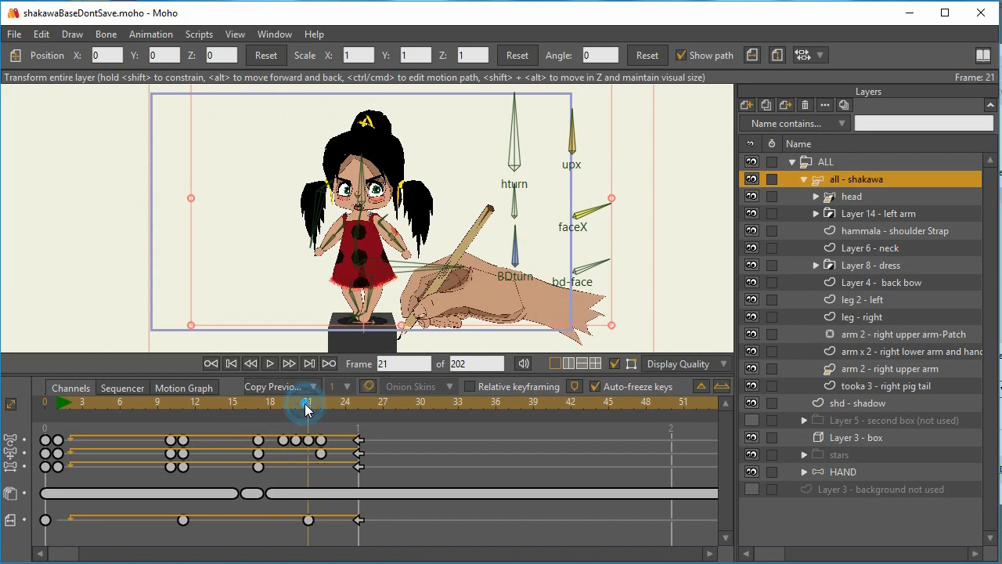
{"action": "mouse_move", "coordinate": [305, 403]}
{"action": "left_mouse_down"}
{"action": "mouse_move", "coordinate": [313, 403]}
{"action": "mouse_move", "coordinate": [304, 408]}
{"action": "left_mouse_up"}
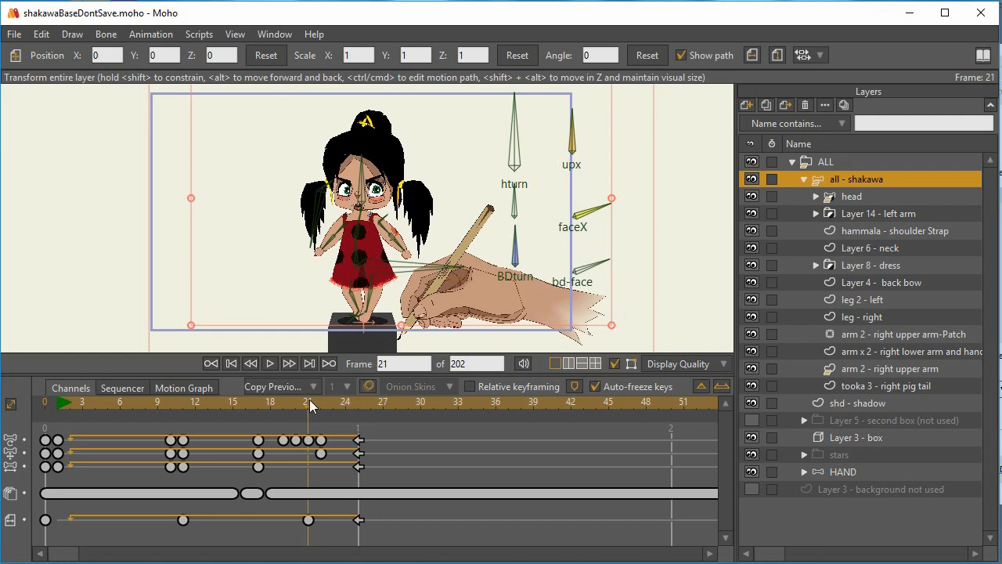
{"action": "left_click_drag", "start_coordinate": [310, 399], "coordinate": [285, 429]}
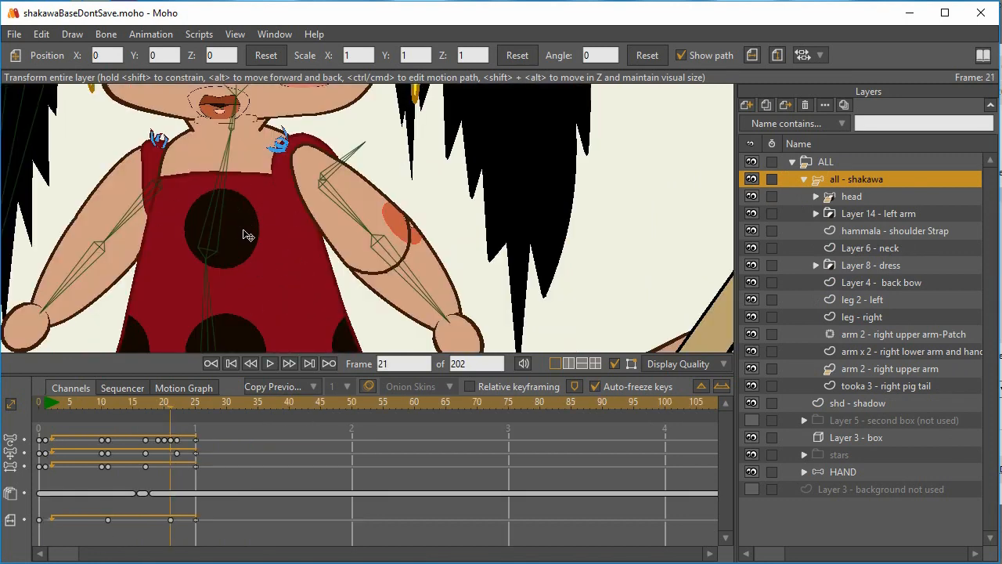
- Go to frame 10 and examine the arms and dress in the back view
{"action": "left_click", "coordinate": [107, 401]}
{"action": "left_click_drag", "start_coordinate": [103, 405], "coordinate": [101, 407]}
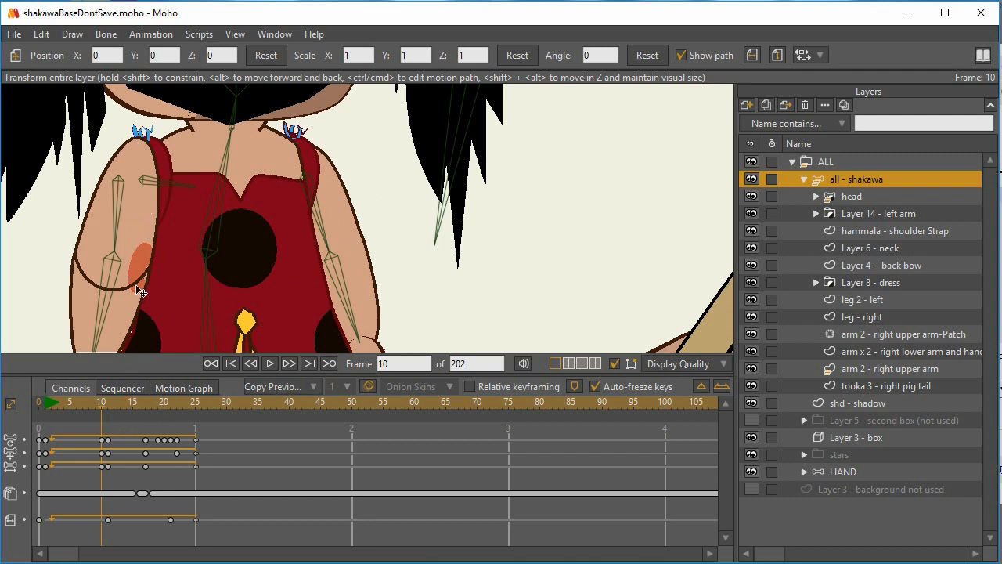
{"action": "left_click_drag", "start_coordinate": [353, 271], "coordinate": [420, 210]}
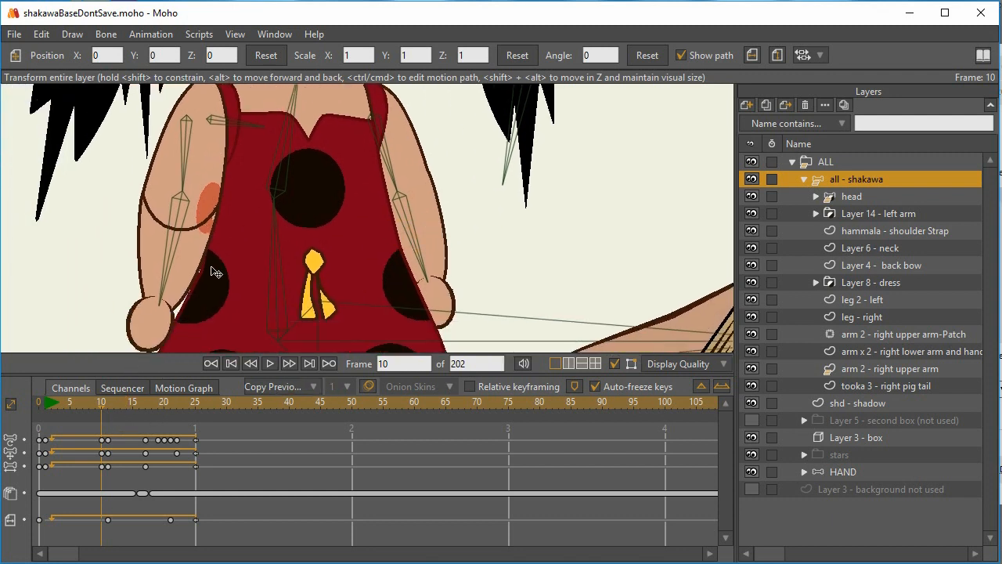
{"action": "left_click_drag", "start_coordinate": [545, 183], "coordinate": [554, 196]}
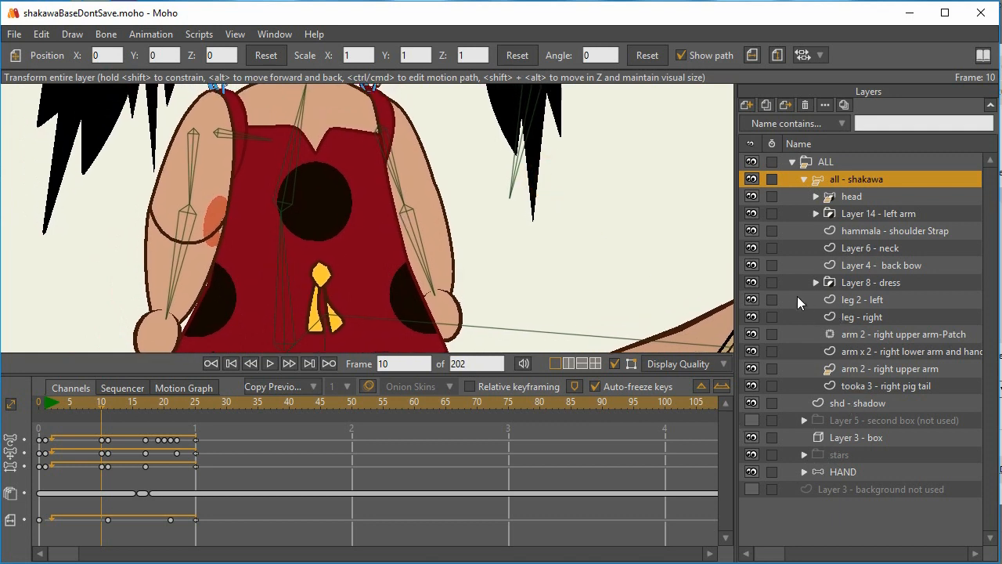
- Toggle the visibility of the right upper arm patch and left arm layers, and leave Layer 14 - left arm hidden
{"action": "left_click", "coordinate": [751, 333]}
{"action": "left_click", "coordinate": [751, 333]}
{"action": "left_click", "coordinate": [751, 213]}
{"action": "left_click", "coordinate": [751, 214]}
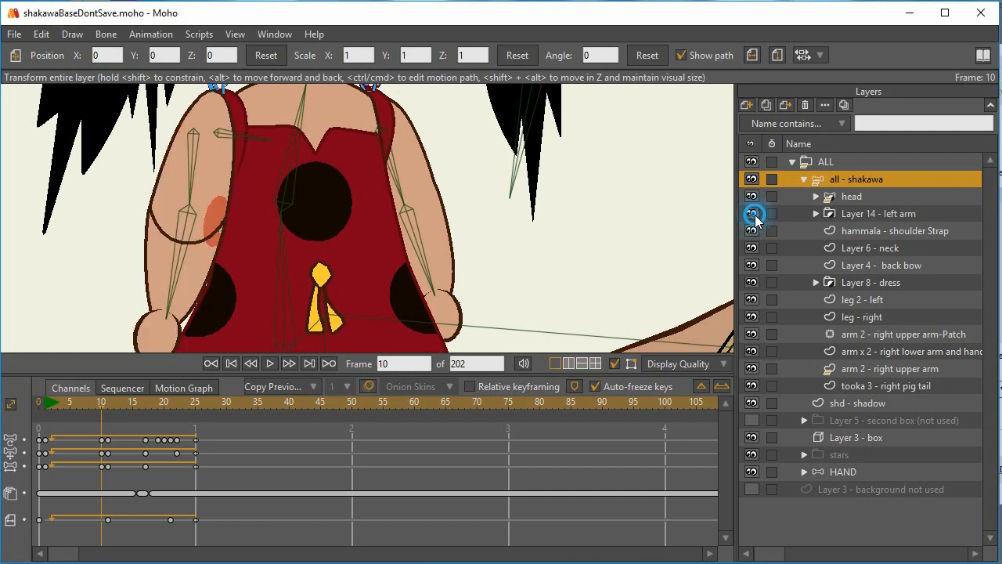
{"action": "left_click", "coordinate": [752, 214]}
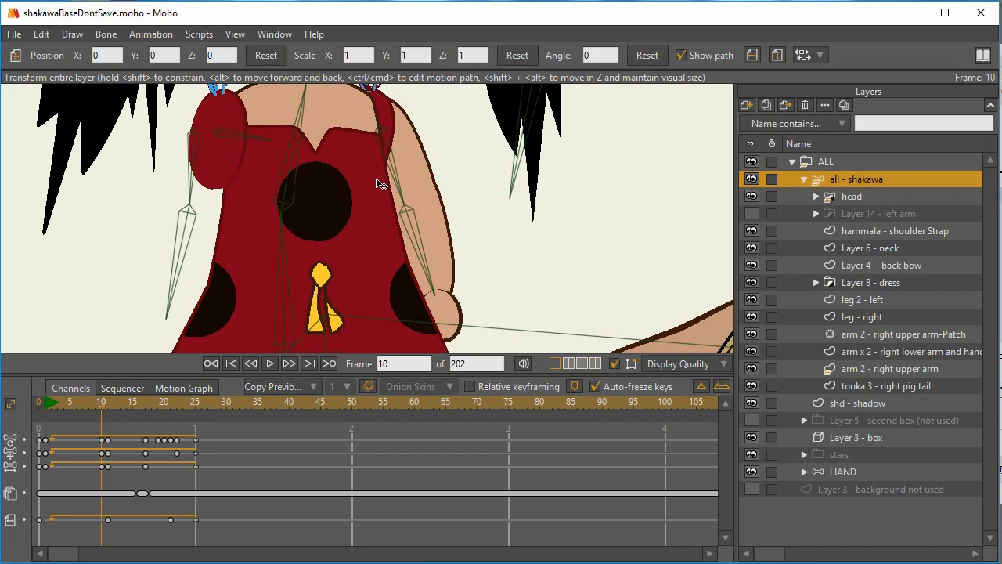
- Show Layer 14 - left arm again, and toggle Layer 8 - dress off and back on to see the arms behind it
{"action": "left_click", "coordinate": [753, 213]}
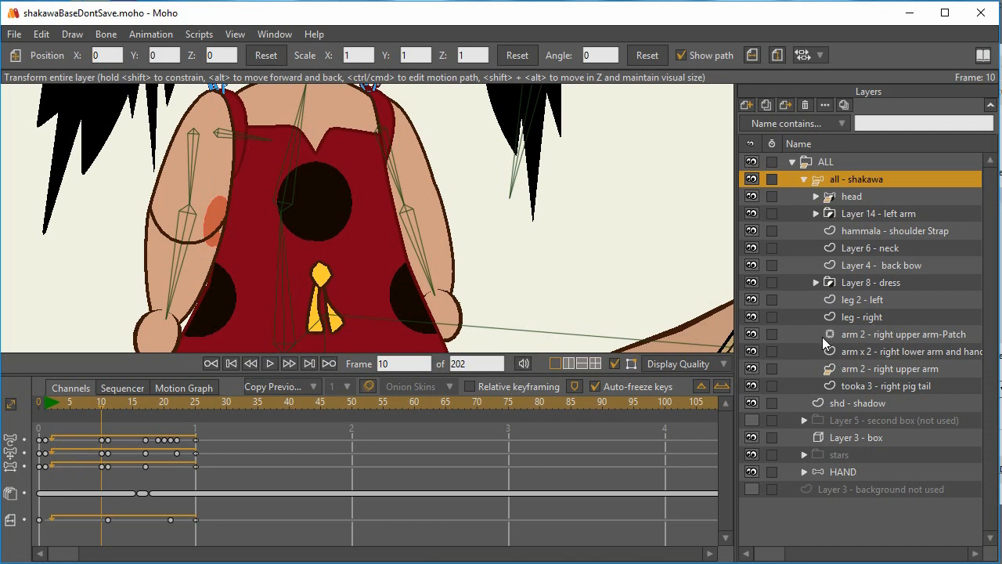
{"action": "left_click", "coordinate": [754, 284]}
{"action": "left_click", "coordinate": [754, 285]}
{"action": "left_click", "coordinate": [753, 287]}
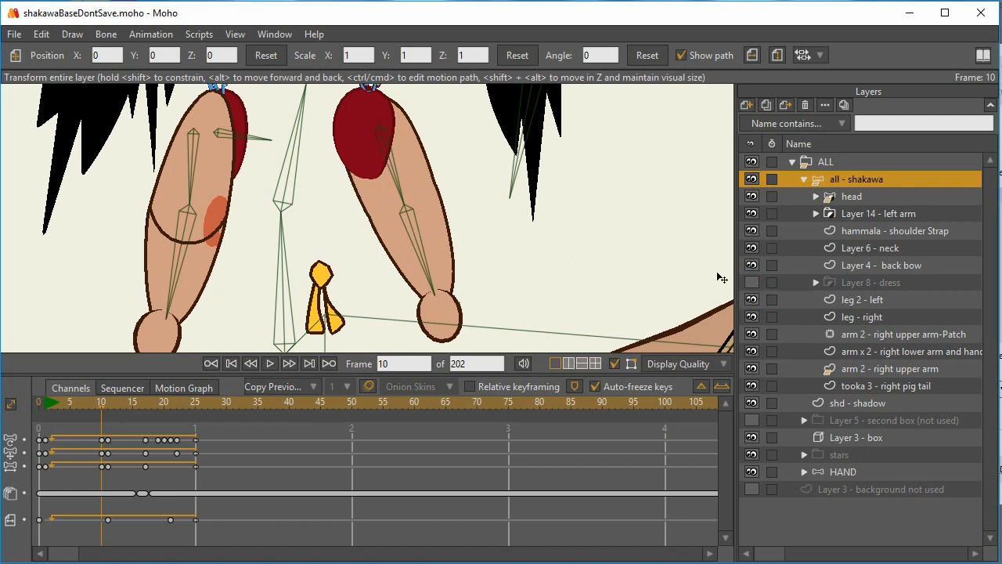
{"action": "left_click", "coordinate": [753, 283]}
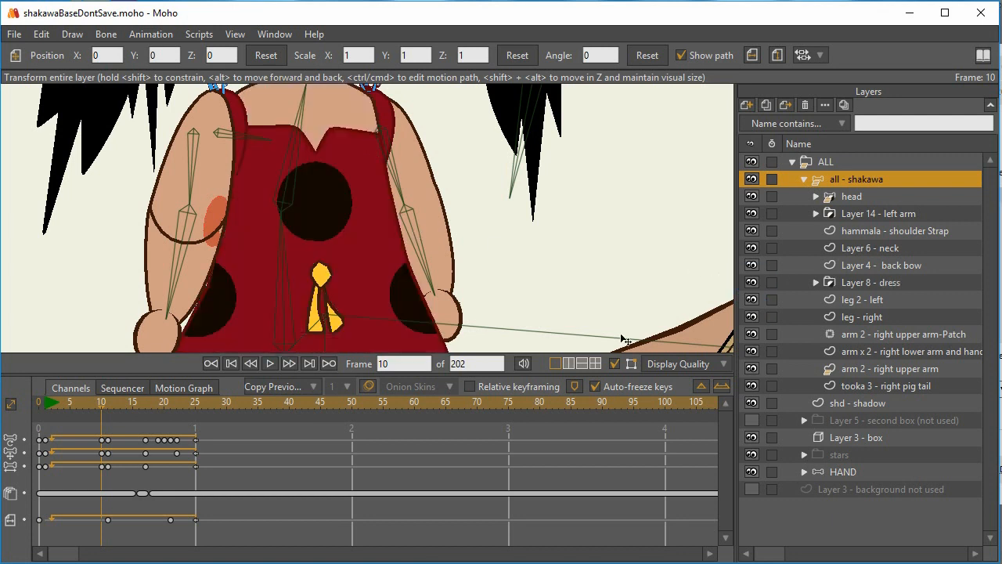
- Scrub between frames 10 and 13 to compare the flipped back views and the arm and dress positions
{"action": "left_click", "coordinate": [101, 404]}
{"action": "left_click", "coordinate": [107, 403]}
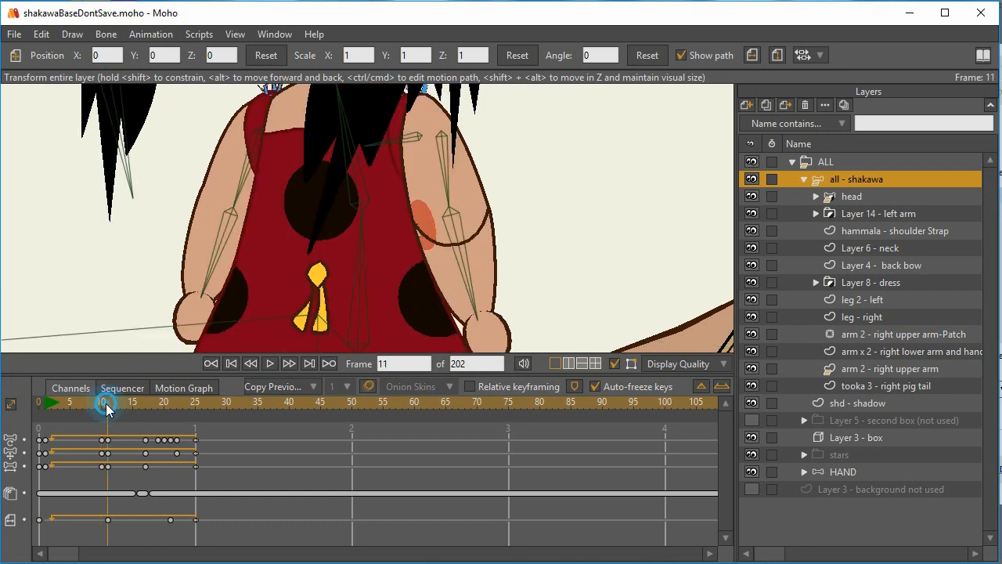
{"action": "left_click", "coordinate": [102, 403]}
{"action": "left_click", "coordinate": [108, 403]}
{"action": "left_click", "coordinate": [102, 403]}
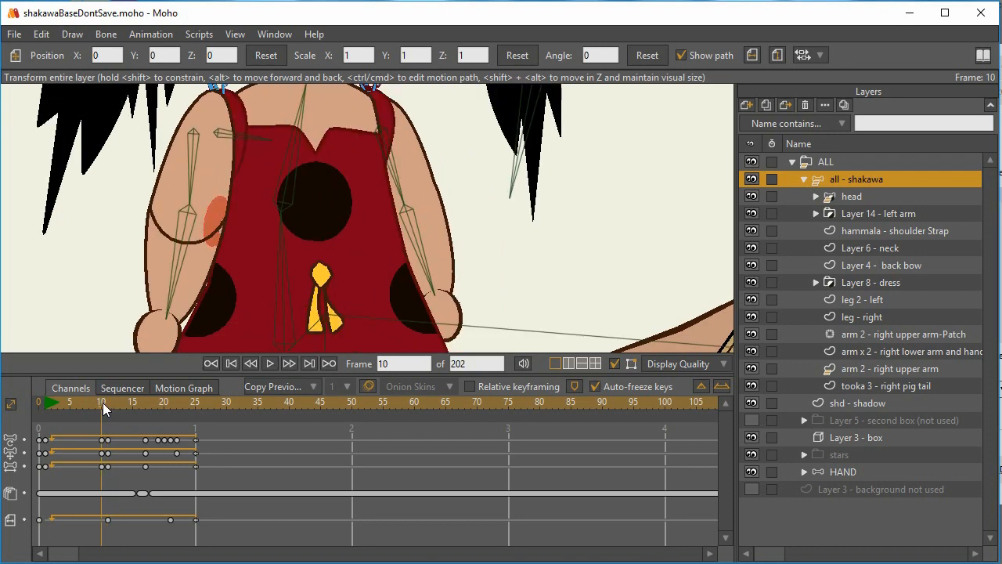
{"action": "left_click", "coordinate": [107, 402]}
{"action": "left_click", "coordinate": [103, 402]}
{"action": "left_click_drag", "start_coordinate": [104, 402], "coordinate": [122, 421]}
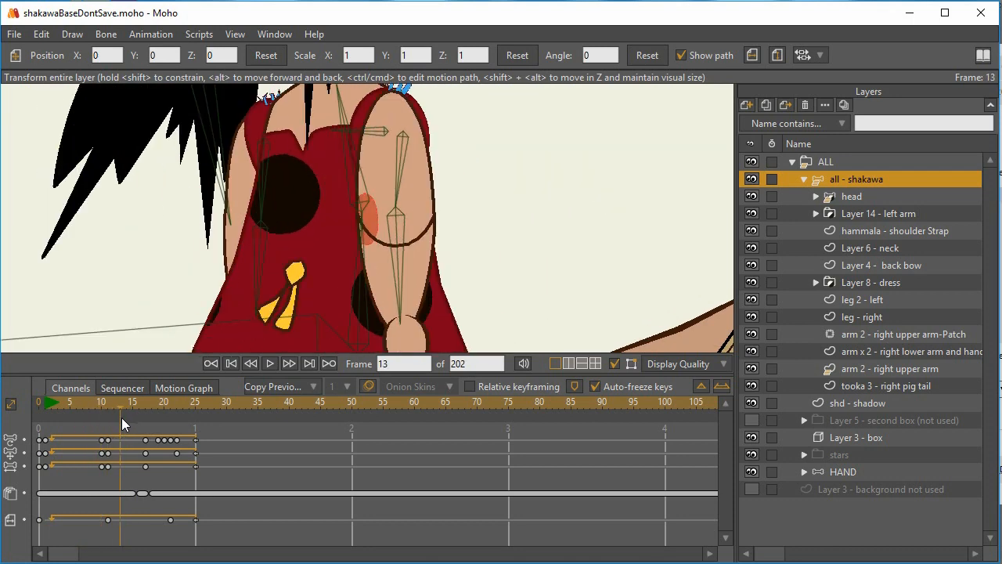
{"action": "left_click_drag", "start_coordinate": [118, 408], "coordinate": [104, 408]}
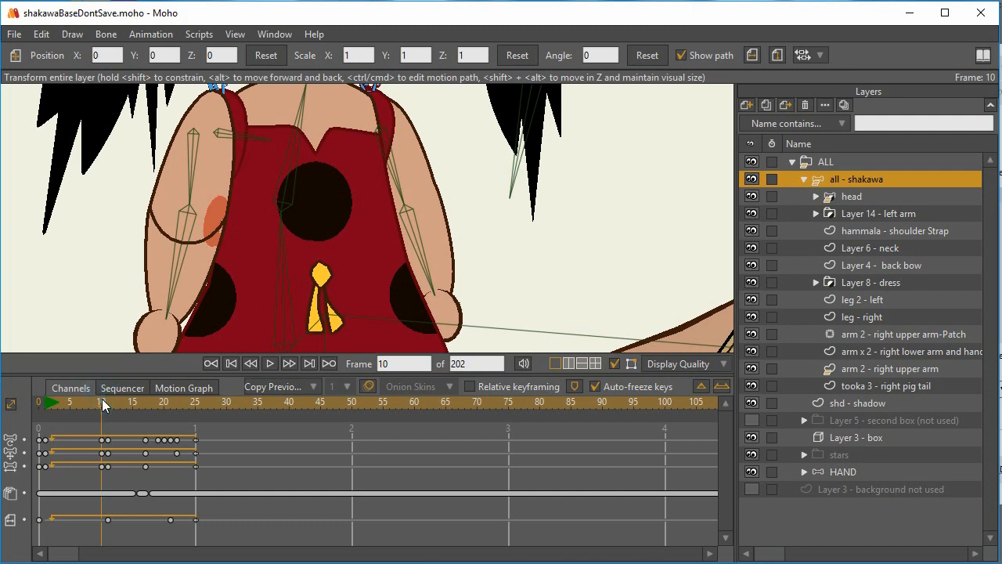
{"action": "mouse_move", "coordinate": [105, 401]}
{"action": "left_mouse_down"}
{"action": "mouse_move", "coordinate": [83, 414]}
{"action": "mouse_move", "coordinate": [107, 410]}
{"action": "mouse_move", "coordinate": [90, 416]}
{"action": "mouse_move", "coordinate": [106, 419]}
{"action": "left_mouse_up"}
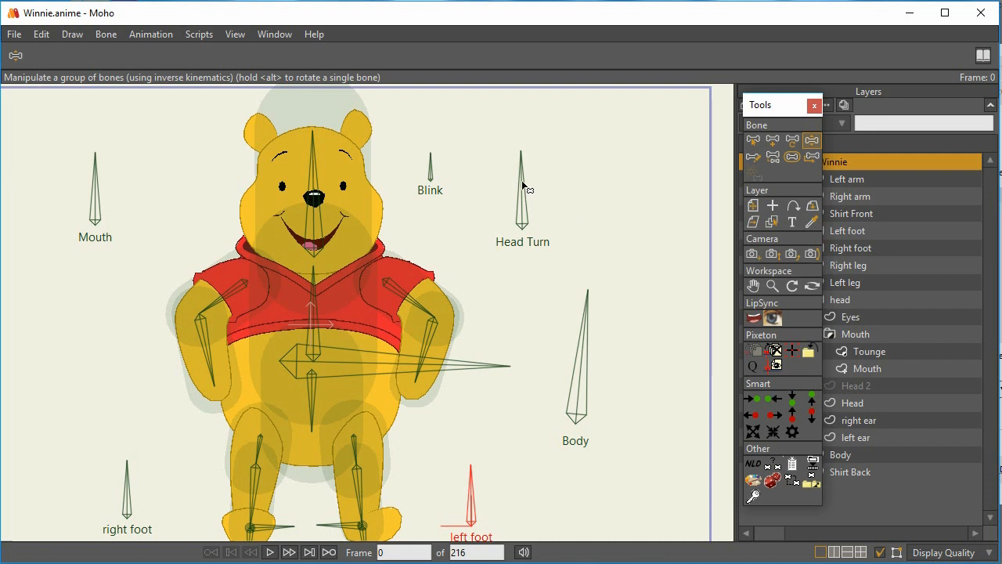
- In Winnie.anime, test the Head Turn and left foot control bones on the front-facing character
{"action": "mouse_move", "coordinate": [521, 187]}
{"action": "left_mouse_down"}
{"action": "mouse_move", "coordinate": [507, 201]}
{"action": "mouse_move", "coordinate": [539, 210]}
{"action": "mouse_move", "coordinate": [517, 195]}
{"action": "mouse_move", "coordinate": [525, 184]}
{"action": "left_mouse_up"}
{"action": "mouse_move", "coordinate": [473, 495]}
{"action": "left_mouse_down"}
{"action": "mouse_move", "coordinate": [474, 485]}
{"action": "mouse_move", "coordinate": [458, 509]}
{"action": "mouse_move", "coordinate": [476, 489]}
{"action": "left_mouse_up"}
{"action": "scroll", "coordinate": [374, 373], "scroll_direction": "down", "scroll_amount": 1}
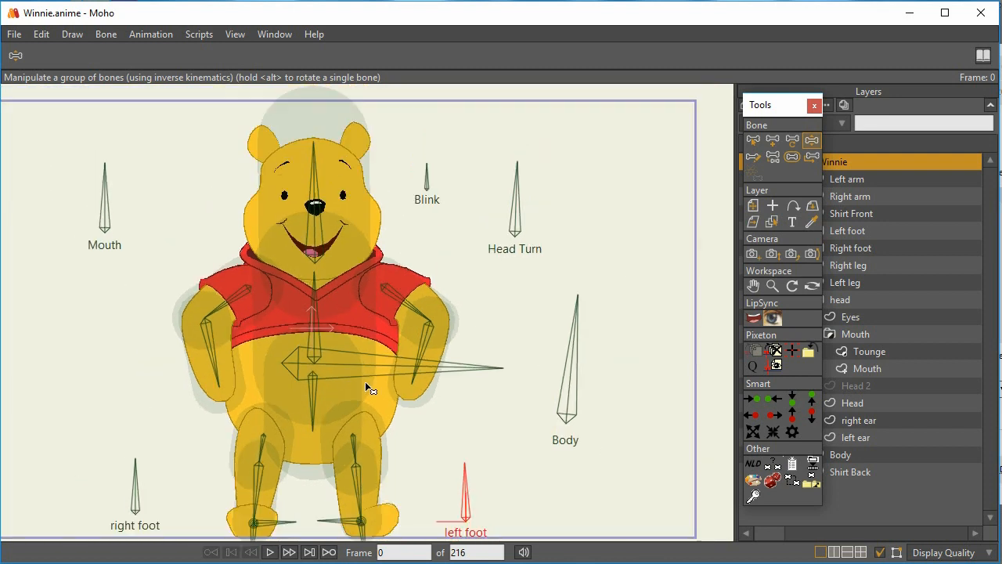
{"action": "left_click_drag", "start_coordinate": [366, 384], "coordinate": [360, 380]}
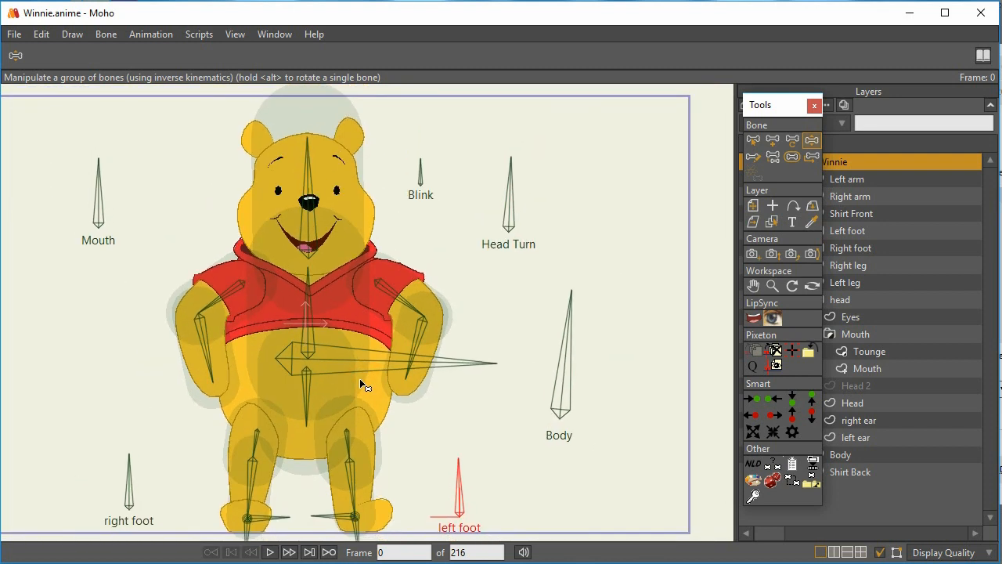
- Swing the Body control bone back and forth to examine Winnie's body turn and the response of the arm bones
{"action": "left_click_drag", "start_coordinate": [570, 316], "coordinate": [574, 369]}
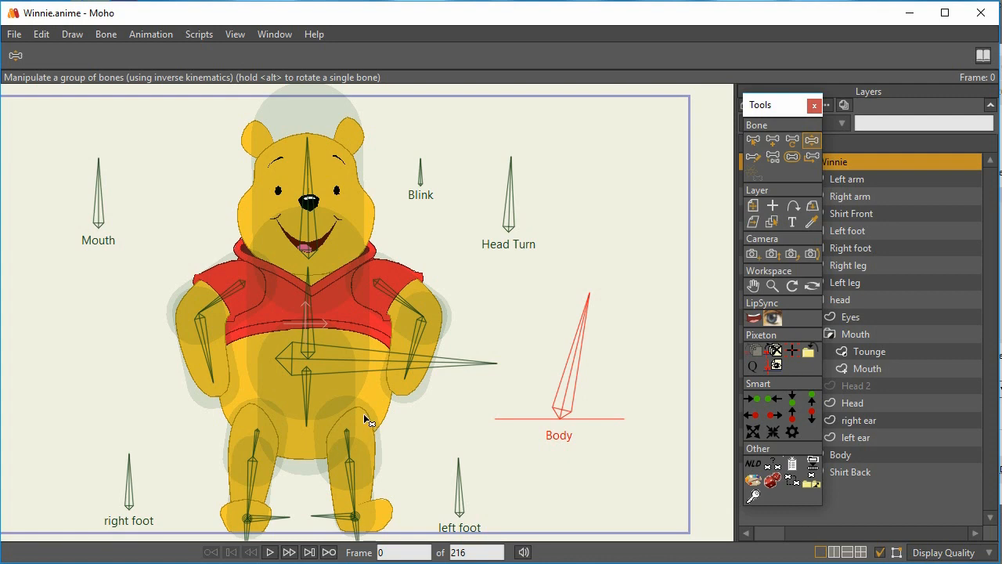
{"action": "left_click_drag", "start_coordinate": [580, 335], "coordinate": [559, 315]}
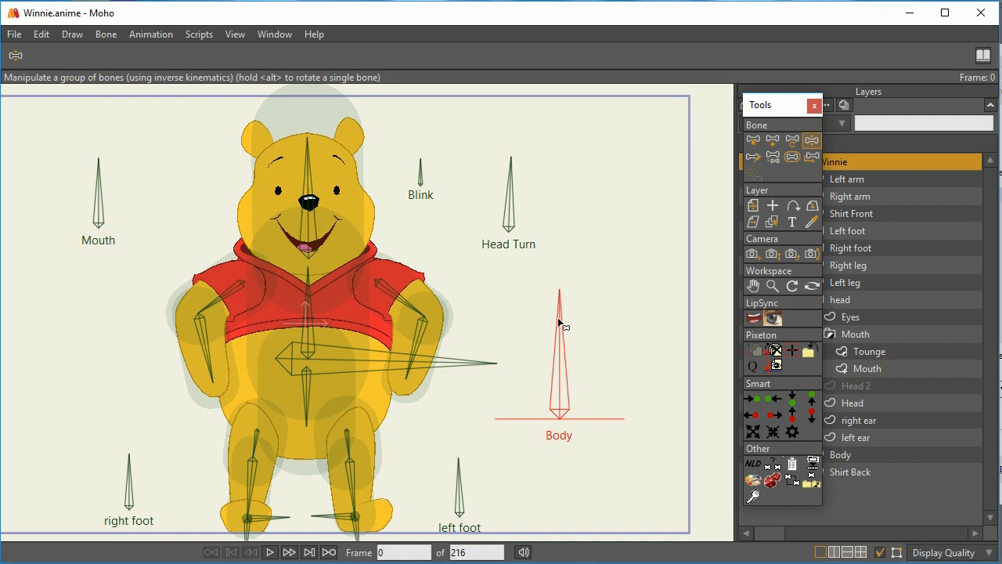
{"action": "left_click_drag", "start_coordinate": [560, 314], "coordinate": [563, 343]}
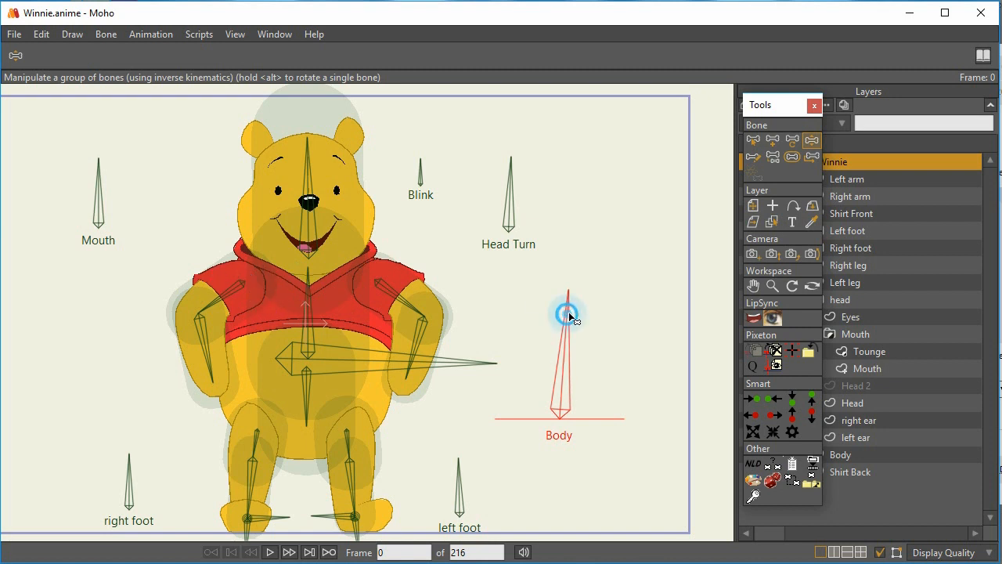
{"action": "mouse_move", "coordinate": [569, 311]}
{"action": "left_mouse_down"}
{"action": "mouse_move", "coordinate": [592, 321]}
{"action": "mouse_move", "coordinate": [585, 314]}
{"action": "left_mouse_up"}
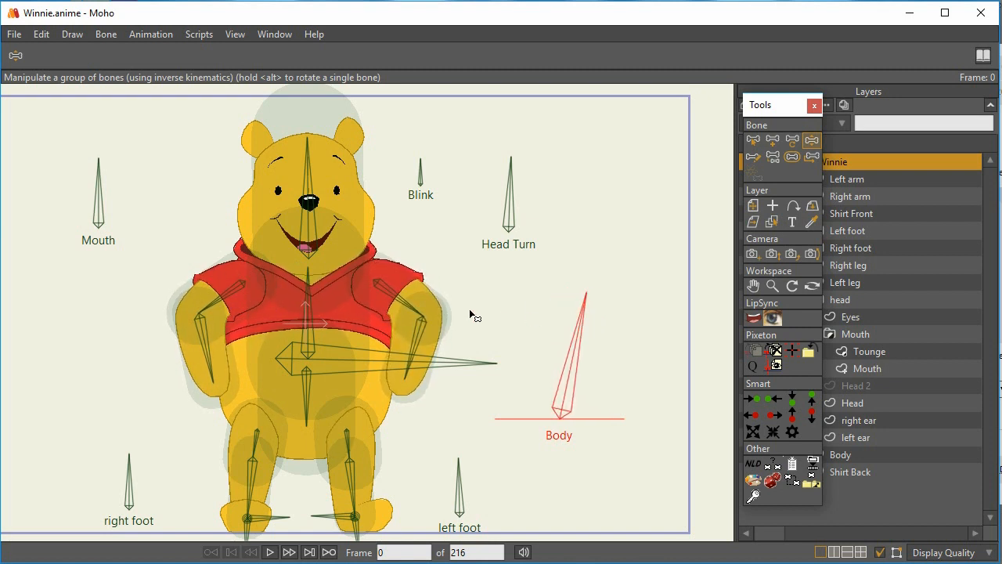
{"action": "left_click", "coordinate": [382, 286]}
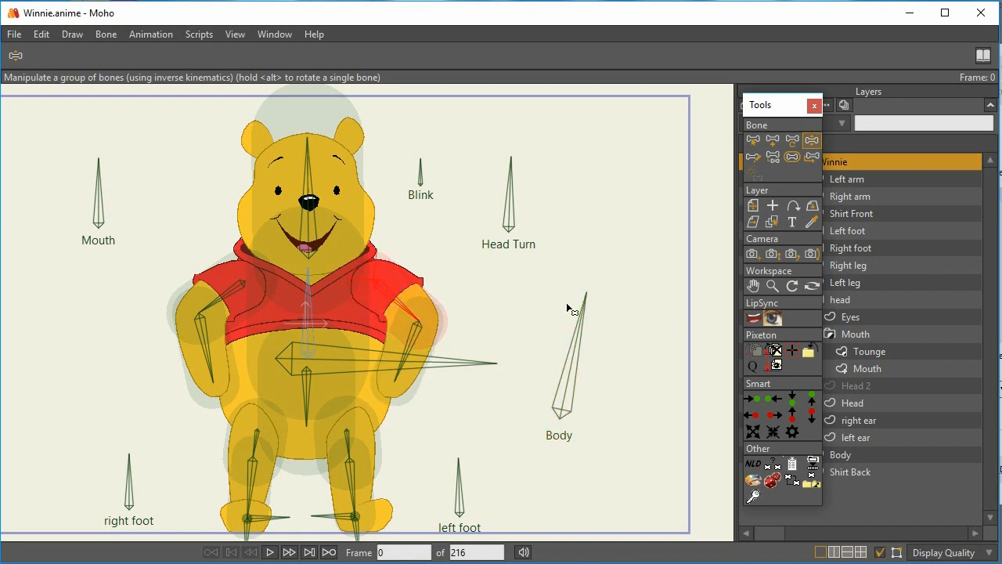
{"action": "left_click_drag", "start_coordinate": [567, 303], "coordinate": [573, 321]}
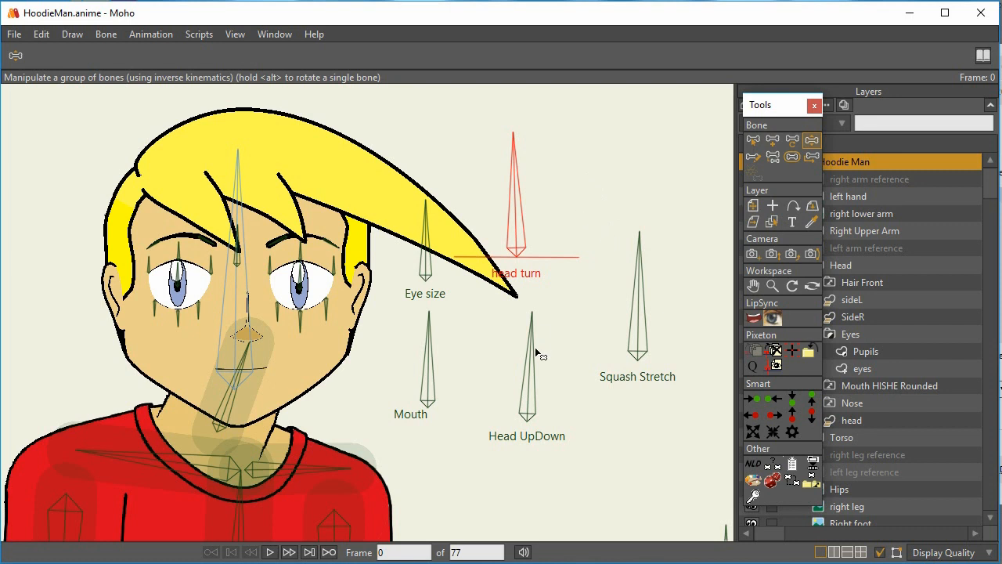
- In HoodieMan.anime, move the Head UpDown bone and swing the head turn bone to both sides to examine the face rotation
{"action": "left_click_drag", "start_coordinate": [532, 342], "coordinate": [520, 363]}
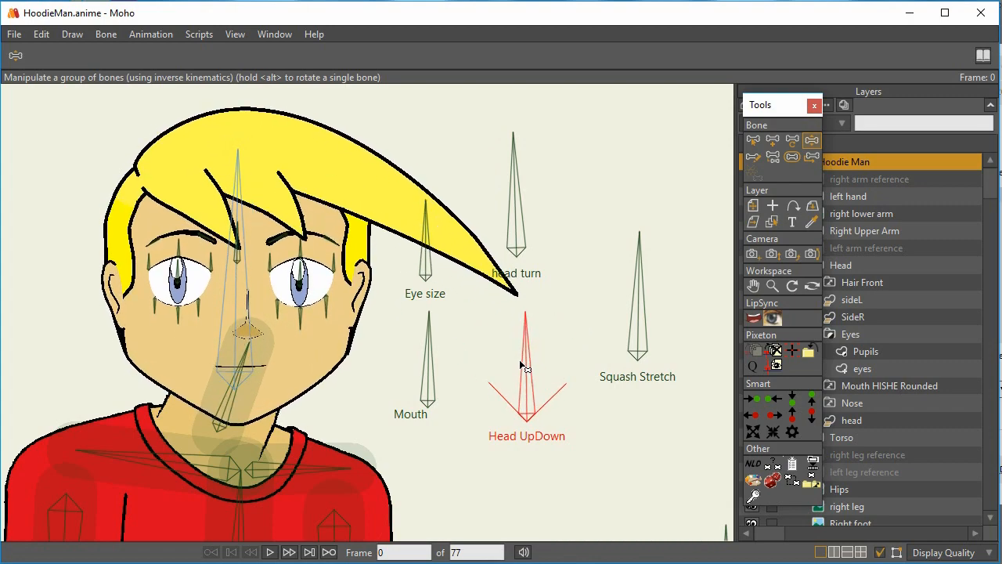
{"action": "left_click_drag", "start_coordinate": [515, 170], "coordinate": [525, 207]}
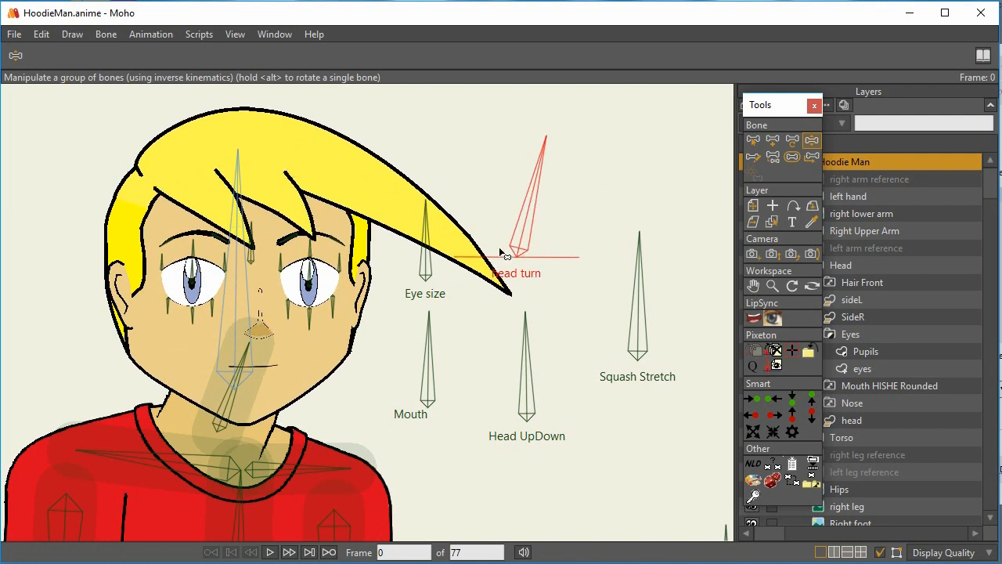
{"action": "left_click_drag", "start_coordinate": [537, 178], "coordinate": [450, 232]}
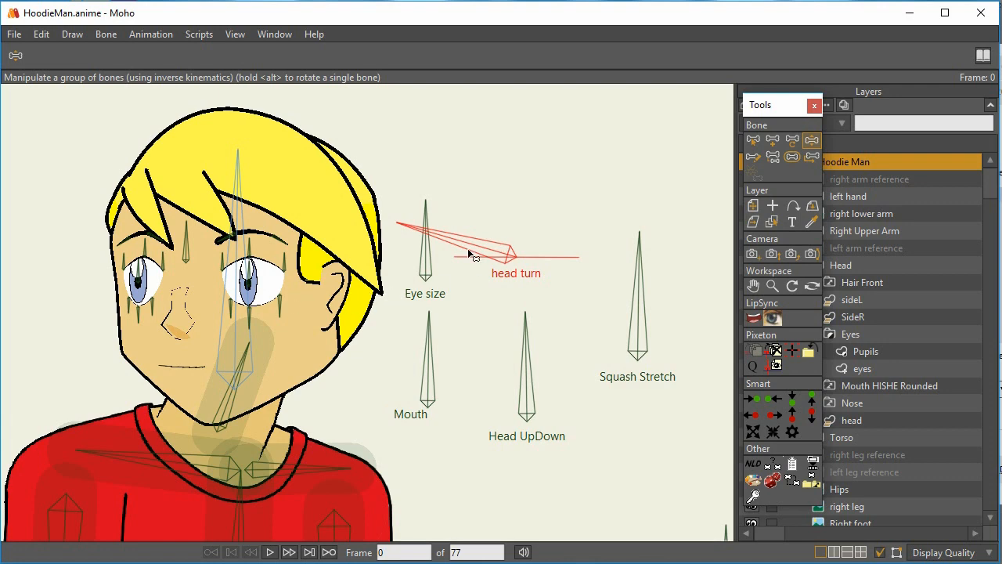
{"action": "left_click_drag", "start_coordinate": [461, 242], "coordinate": [509, 227]}
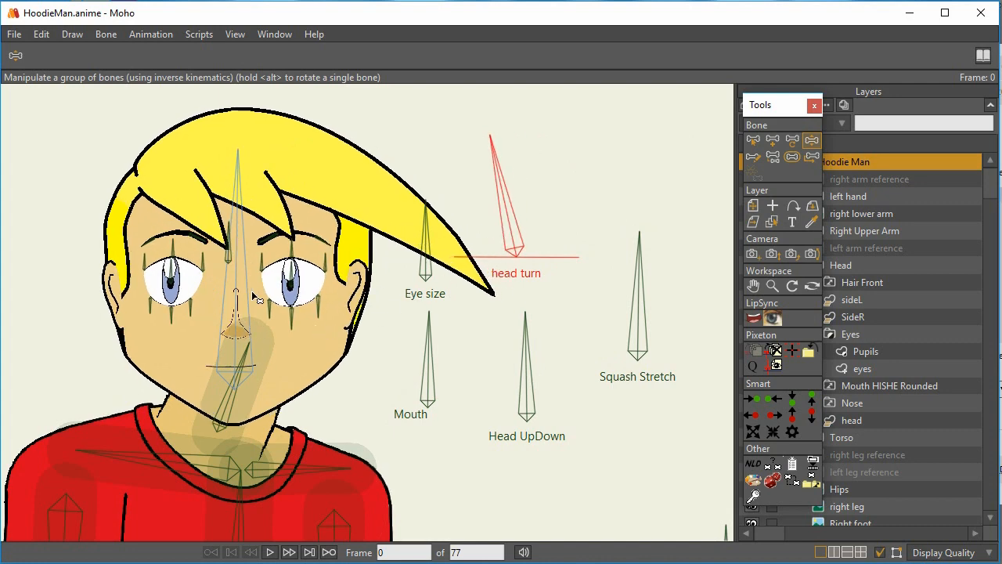
{"action": "left_click_drag", "start_coordinate": [498, 185], "coordinate": [481, 219]}
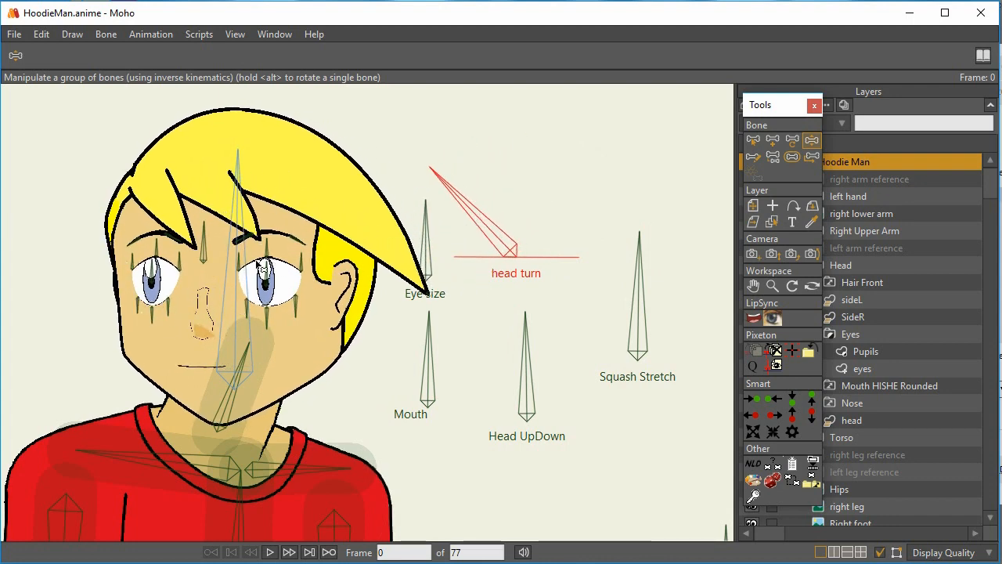
{"action": "left_click_drag", "start_coordinate": [465, 212], "coordinate": [503, 202]}
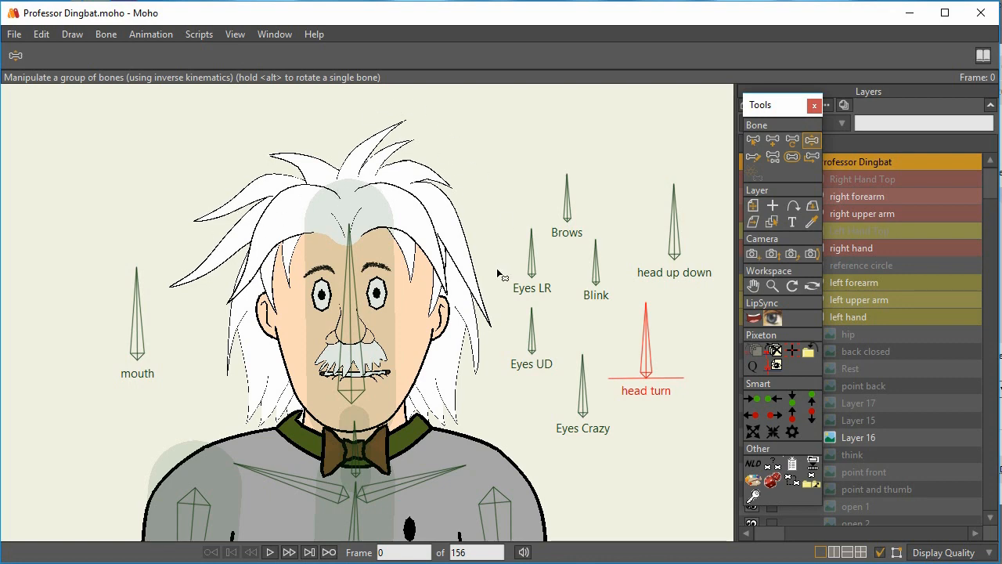
- In Professor Dingbat.moho, rock the head turn bone slightly around its upright position to examine the hair and face movement
{"action": "mouse_move", "coordinate": [653, 336]}
{"action": "left_mouse_down"}
{"action": "mouse_move", "coordinate": [623, 328]}
{"action": "mouse_move", "coordinate": [578, 370]}
{"action": "mouse_move", "coordinate": [634, 345]}
{"action": "mouse_move", "coordinate": [691, 371]}
{"action": "mouse_move", "coordinate": [630, 340]}
{"action": "mouse_move", "coordinate": [647, 334]}
{"action": "left_mouse_up"}
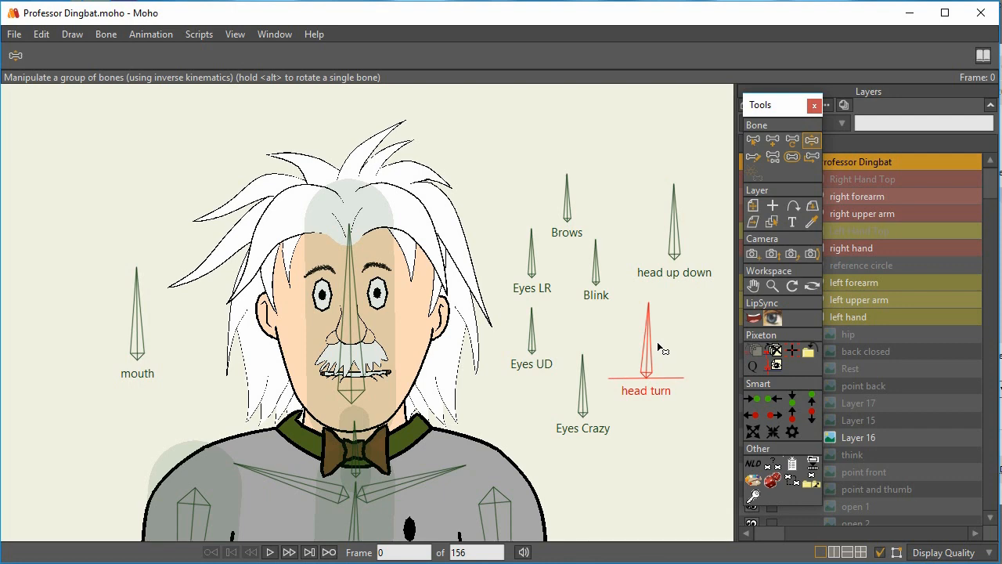
{"action": "left_click_drag", "start_coordinate": [650, 307], "coordinate": [636, 331]}
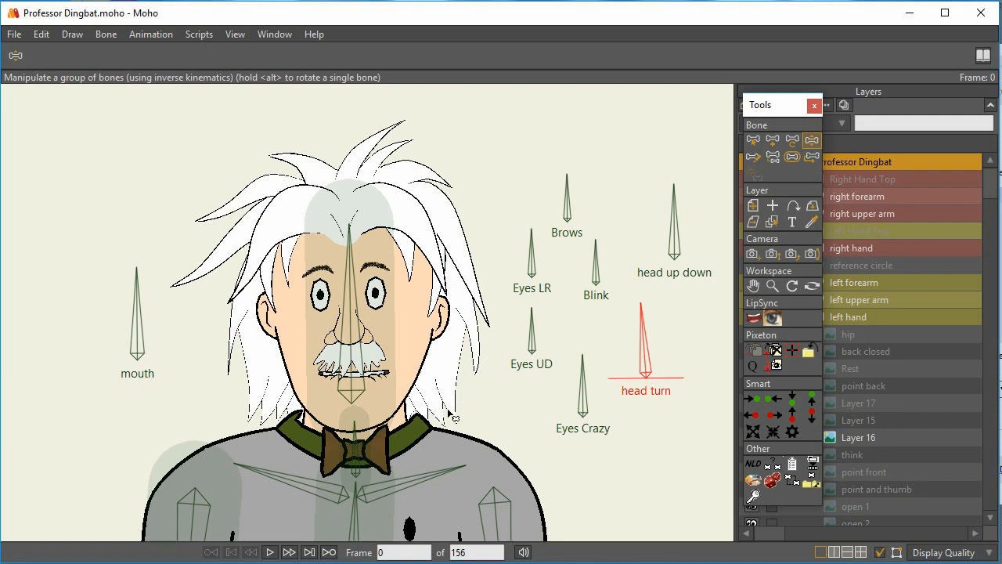
{"action": "mouse_move", "coordinate": [643, 328]}
{"action": "left_mouse_down"}
{"action": "mouse_move", "coordinate": [586, 380]}
{"action": "mouse_move", "coordinate": [697, 378]}
{"action": "mouse_move", "coordinate": [619, 325]}
{"action": "mouse_move", "coordinate": [636, 335]}
{"action": "mouse_move", "coordinate": [659, 320]}
{"action": "mouse_move", "coordinate": [623, 311]}
{"action": "mouse_move", "coordinate": [587, 358]}
{"action": "mouse_move", "coordinate": [670, 347]}
{"action": "mouse_move", "coordinate": [600, 339]}
{"action": "mouse_move", "coordinate": [668, 336]}
{"action": "mouse_move", "coordinate": [681, 368]}
{"action": "mouse_move", "coordinate": [630, 330]}
{"action": "mouse_move", "coordinate": [665, 327]}
{"action": "mouse_move", "coordinate": [625, 327]}
{"action": "mouse_move", "coordinate": [637, 331]}
{"action": "left_mouse_up"}
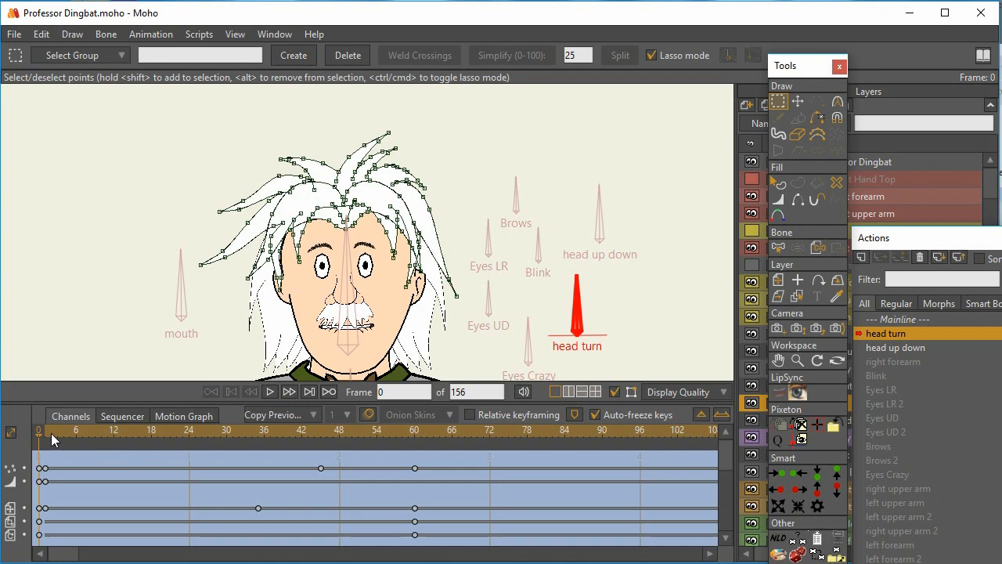
- Scrub the head turn action to frame 60 and back to frame 34 to examine the hair points through the turn
{"action": "left_click_drag", "start_coordinate": [51, 433], "coordinate": [414, 425]}
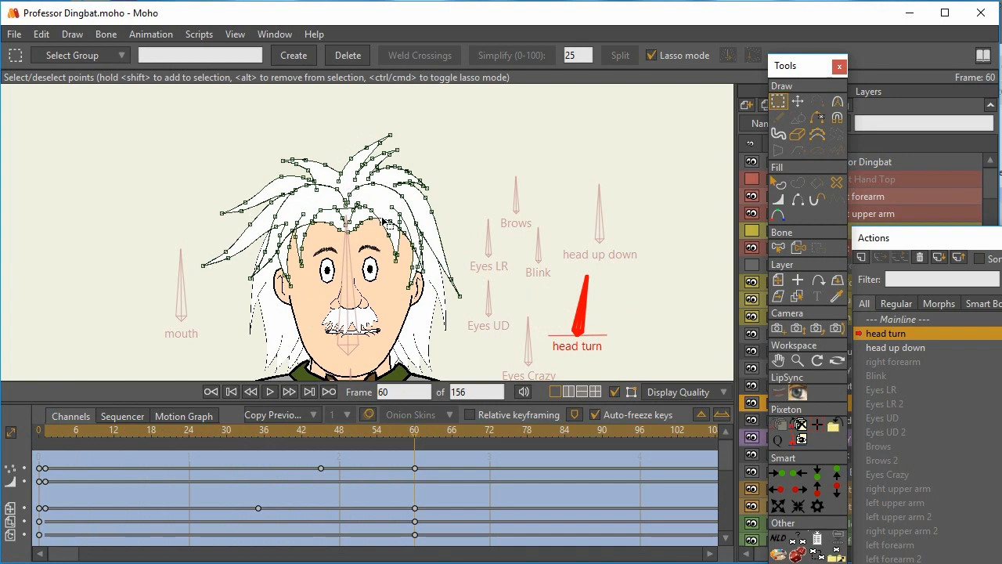
{"action": "left_click_drag", "start_coordinate": [414, 431], "coordinate": [383, 443]}
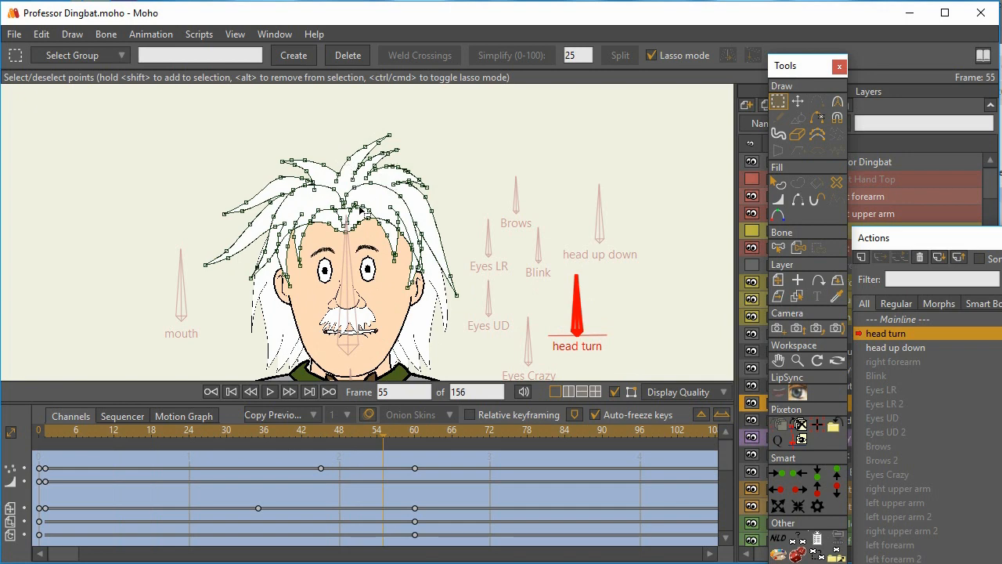
{"action": "left_click_drag", "start_coordinate": [383, 433], "coordinate": [242, 450]}
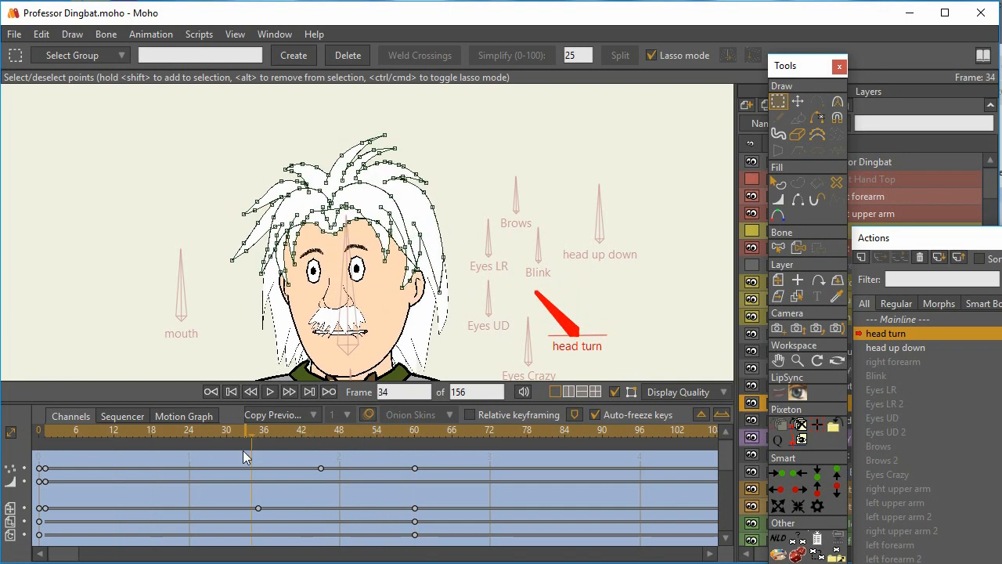
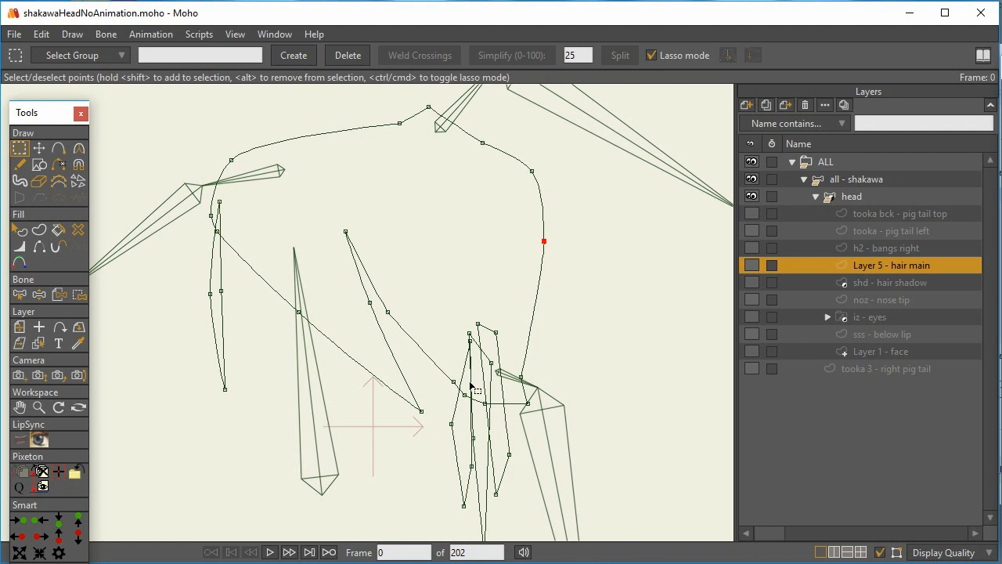
- In shakawaHeadNoAnimation.moho, select the separate small hair strands of Layer 5 - hair main one after another
{"action": "double_click", "coordinate": [453, 443]}
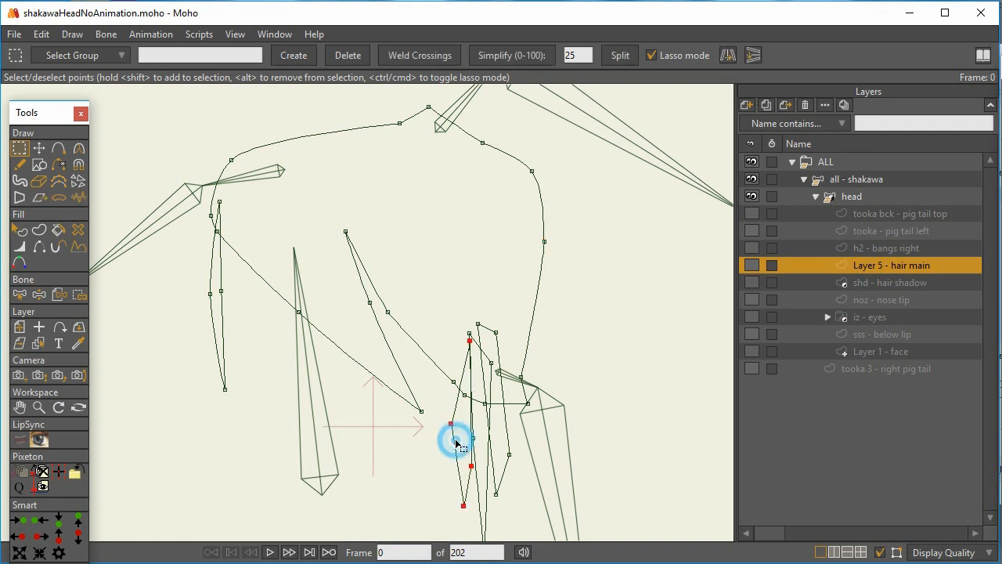
{"action": "double_click", "coordinate": [479, 486]}
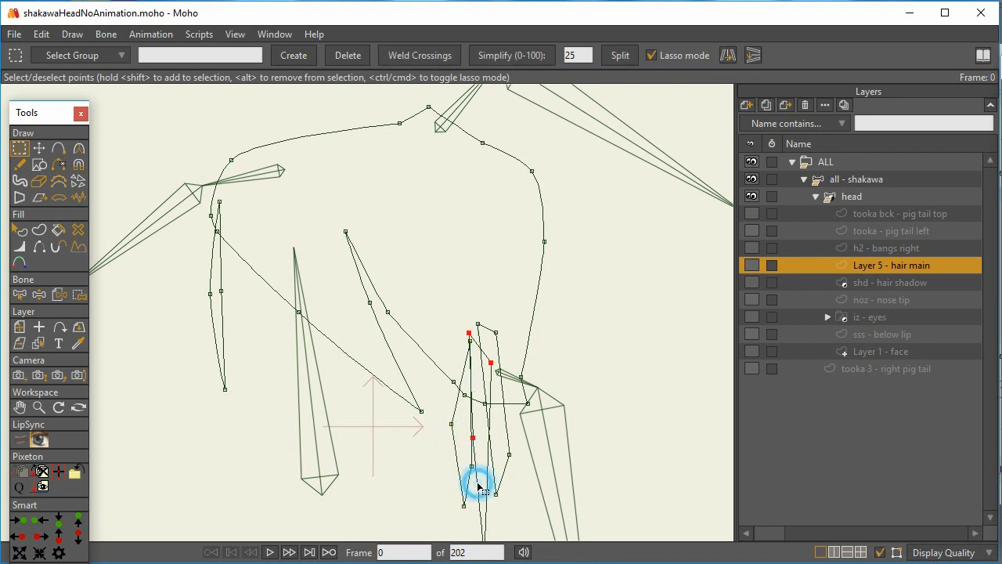
{"action": "double_click", "coordinate": [509, 432]}
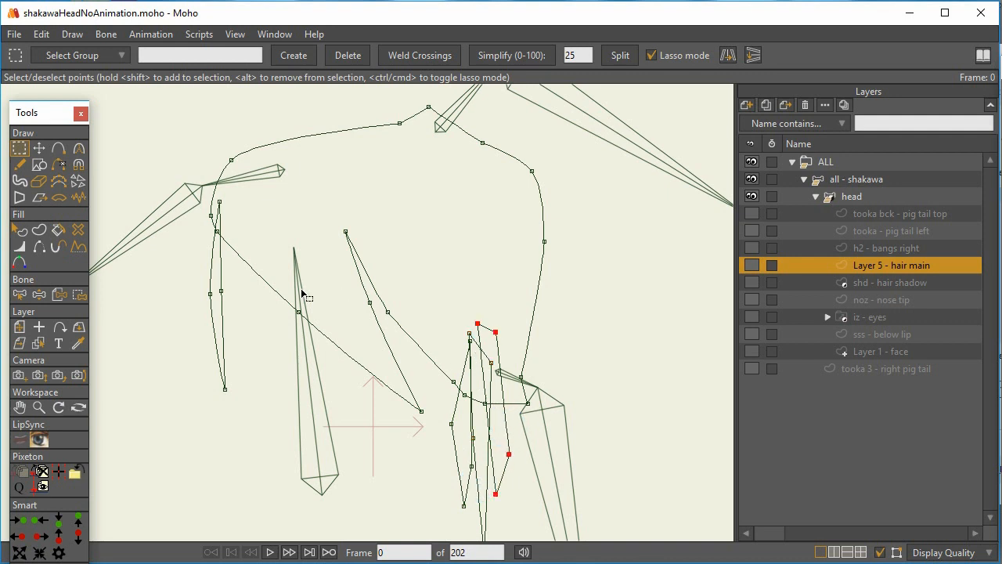
{"action": "double_click", "coordinate": [222, 329]}
- Select the main hair outline for transforming its points, and toggle the curve handle option on and off
{"action": "double_click", "coordinate": [272, 284]}
{"action": "left_click", "coordinate": [40, 149]}
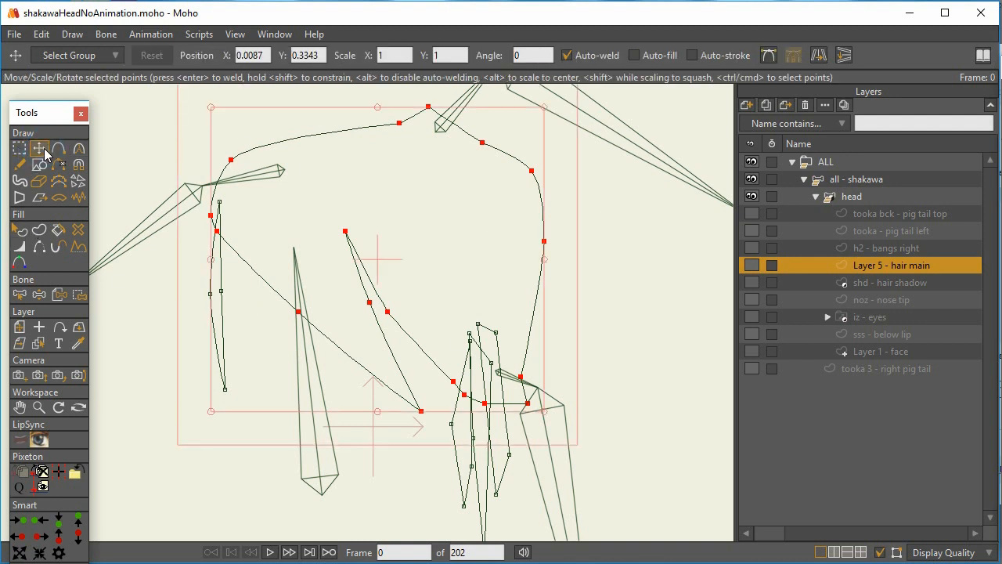
{"action": "left_click", "coordinate": [770, 57]}
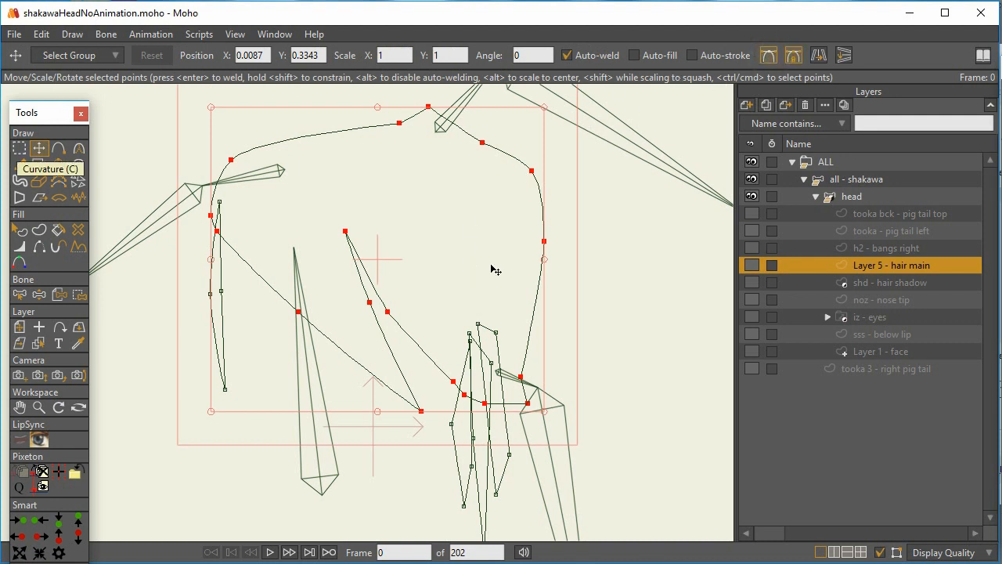
{"action": "left_click", "coordinate": [772, 56]}
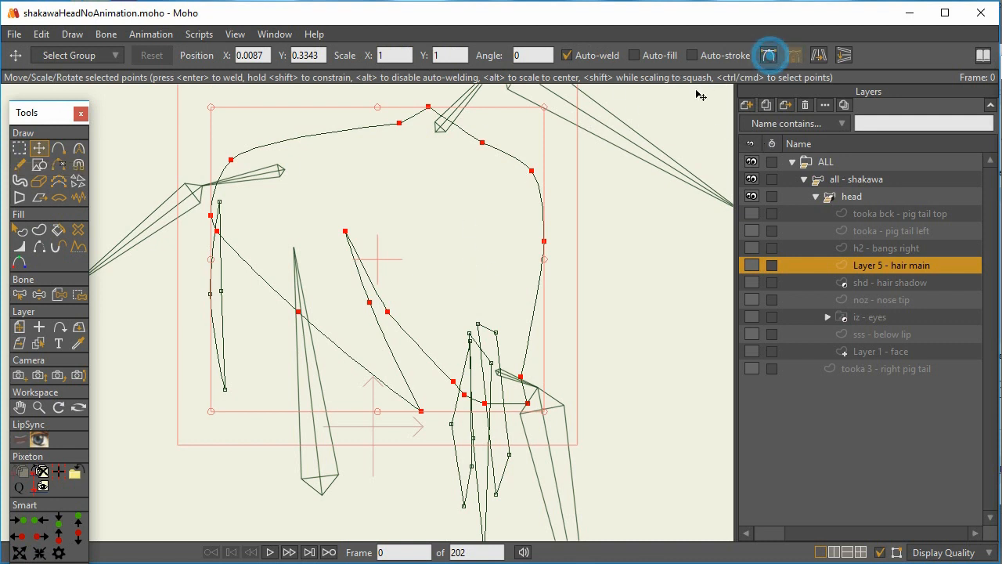
- Deselect the hair points and toggle the curve handle display on and off to examine the handles along the hair outlines
{"action": "left_click", "coordinate": [600, 219]}
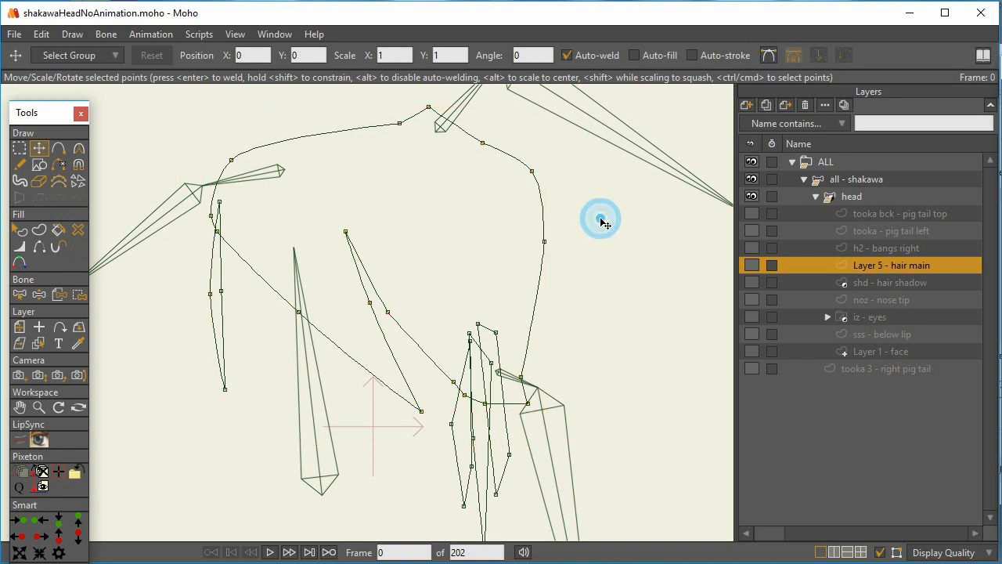
{"action": "left_click", "coordinate": [768, 56]}
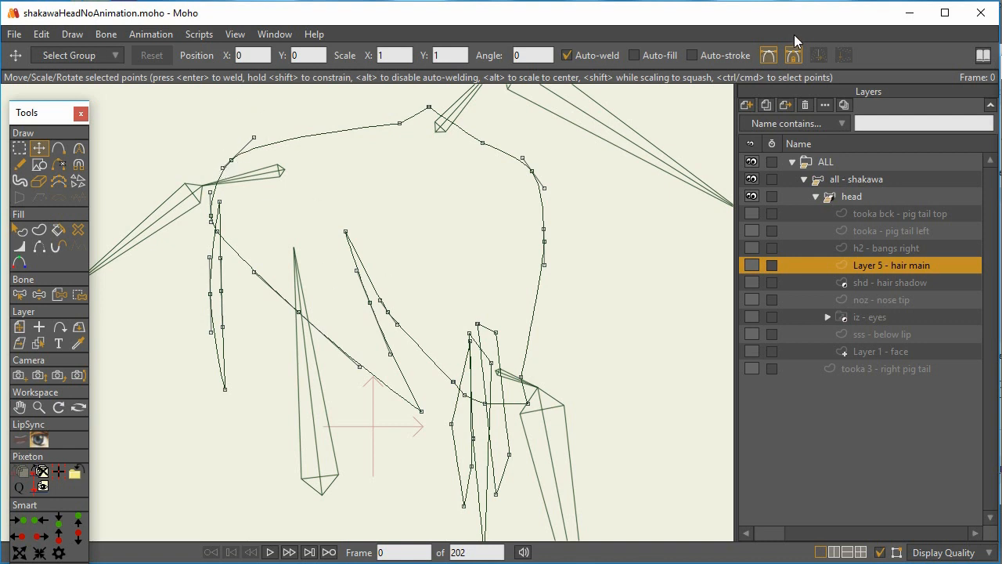
{"action": "left_click", "coordinate": [774, 54]}
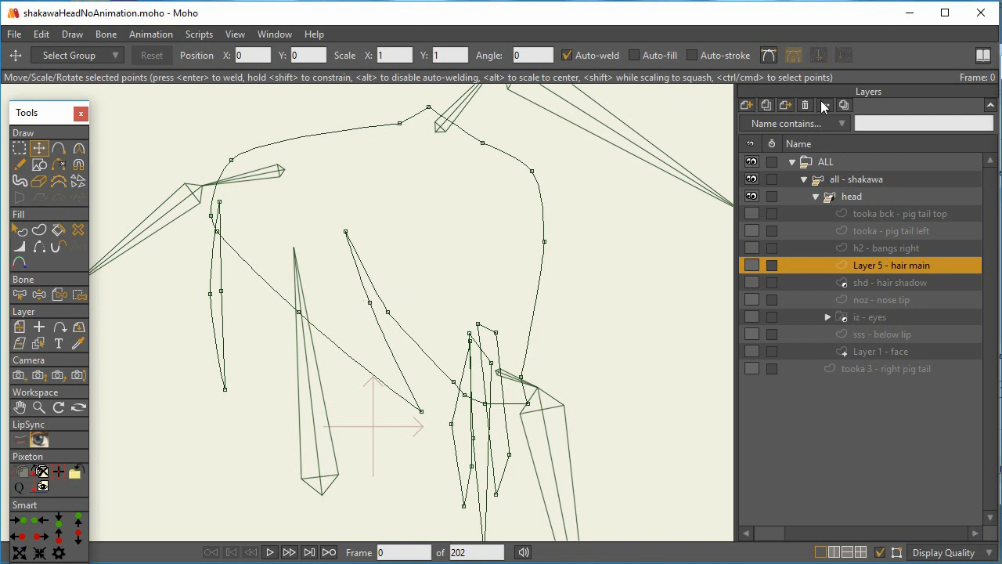
- Go through the h2 - bangs right, tooka - pig tail left and tooka bck - pig tail top layers to examine their points
{"action": "left_click", "coordinate": [20, 148]}
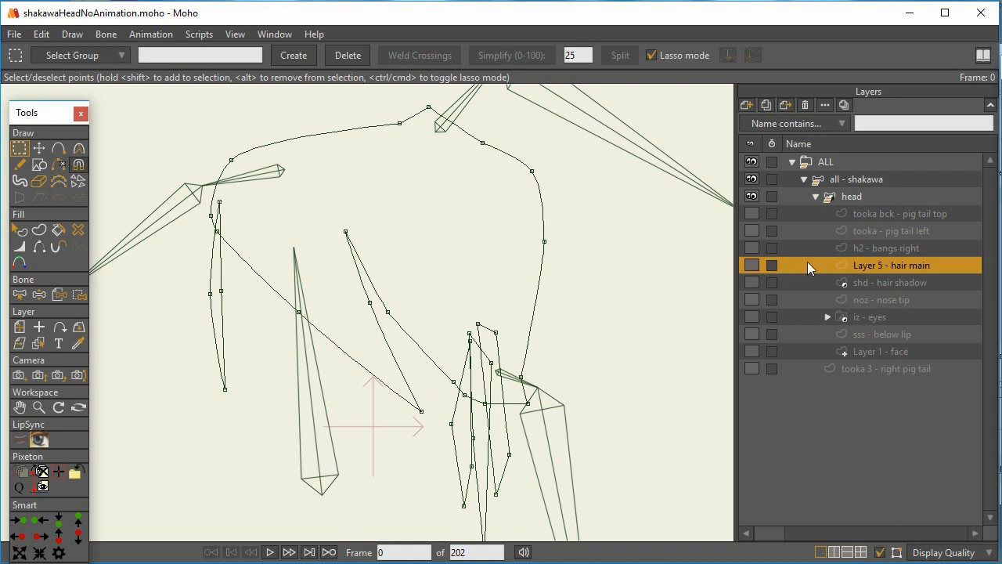
{"action": "left_click", "coordinate": [902, 249]}
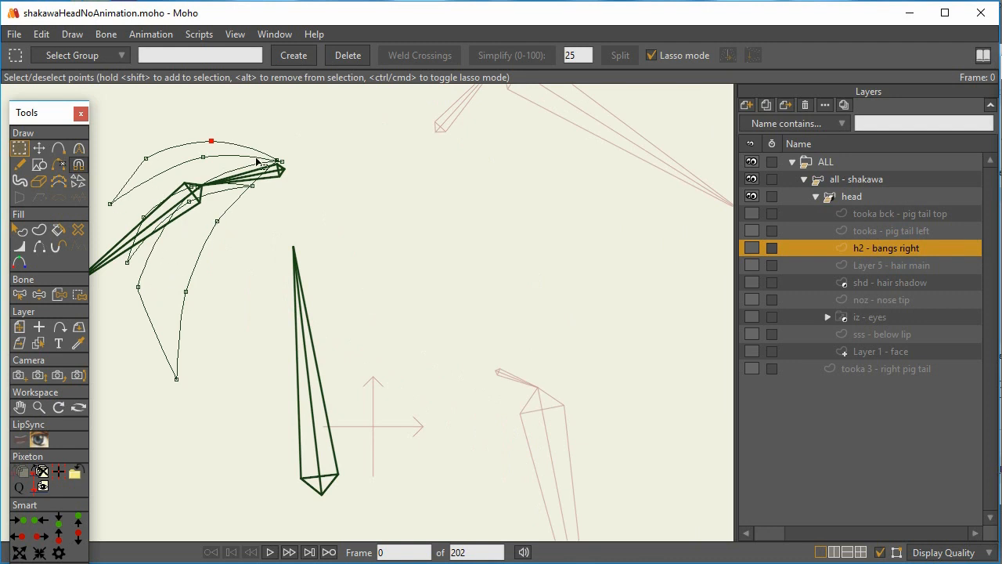
{"action": "left_click", "coordinate": [918, 233]}
{"action": "left_click_drag", "start_coordinate": [643, 335], "coordinate": [537, 176]}
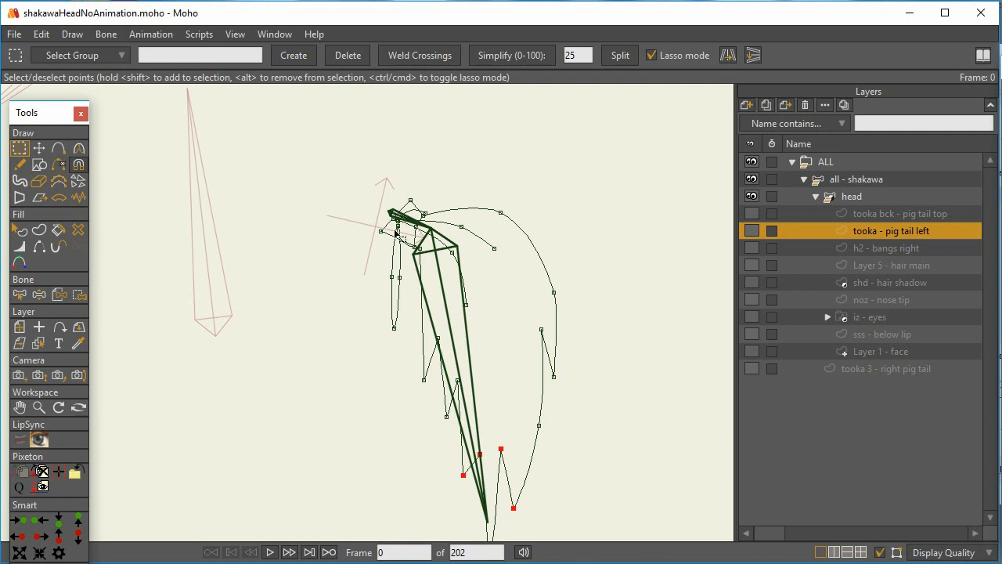
{"action": "left_click", "coordinate": [934, 215]}
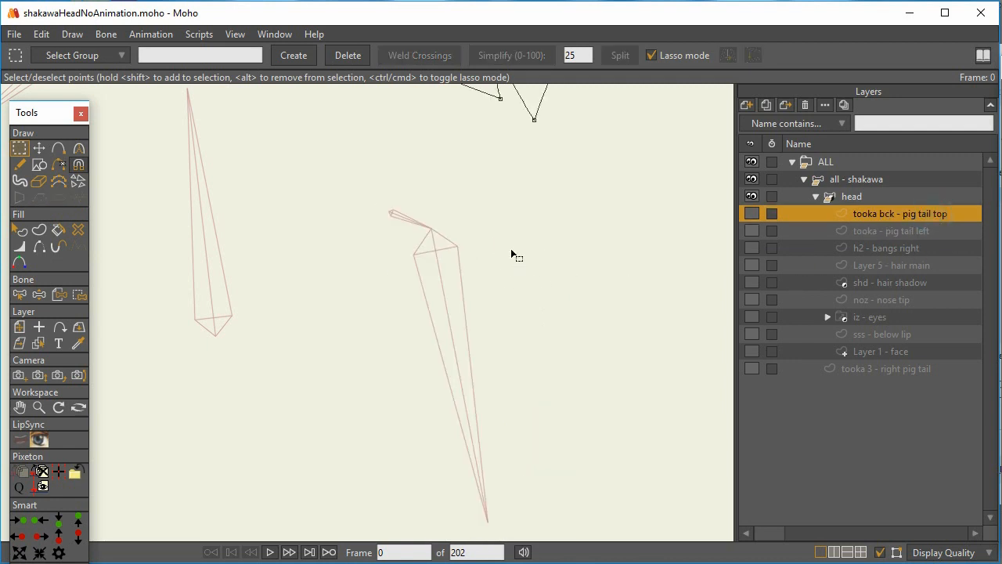
{"action": "left_click_drag", "start_coordinate": [516, 235], "coordinate": [494, 532]}
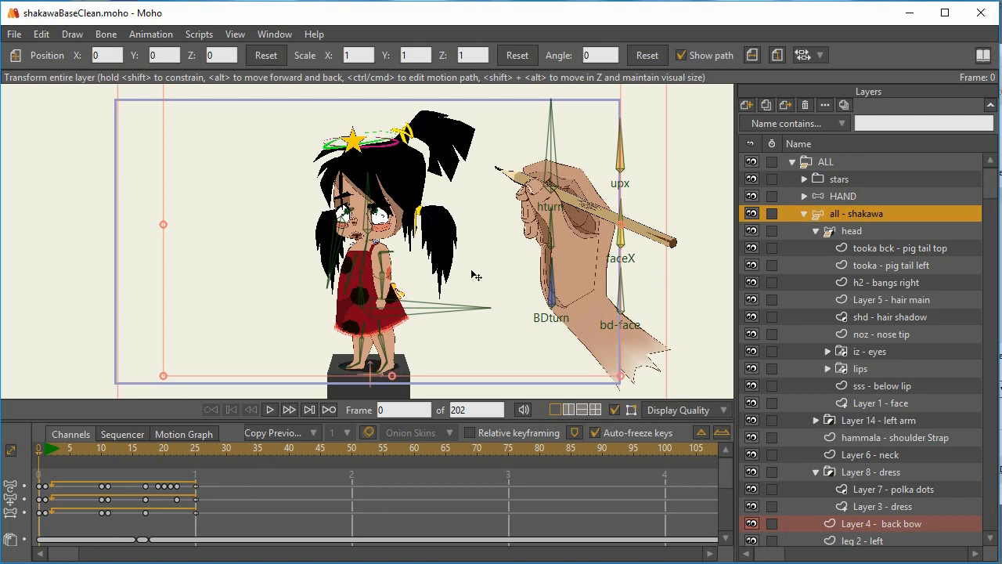
- In shakawaBaseClean.moho, scrub the opening frames, collapse the head group, and scrub on to frame 41 to examine the layer order
{"action": "left_click", "coordinate": [57, 450]}
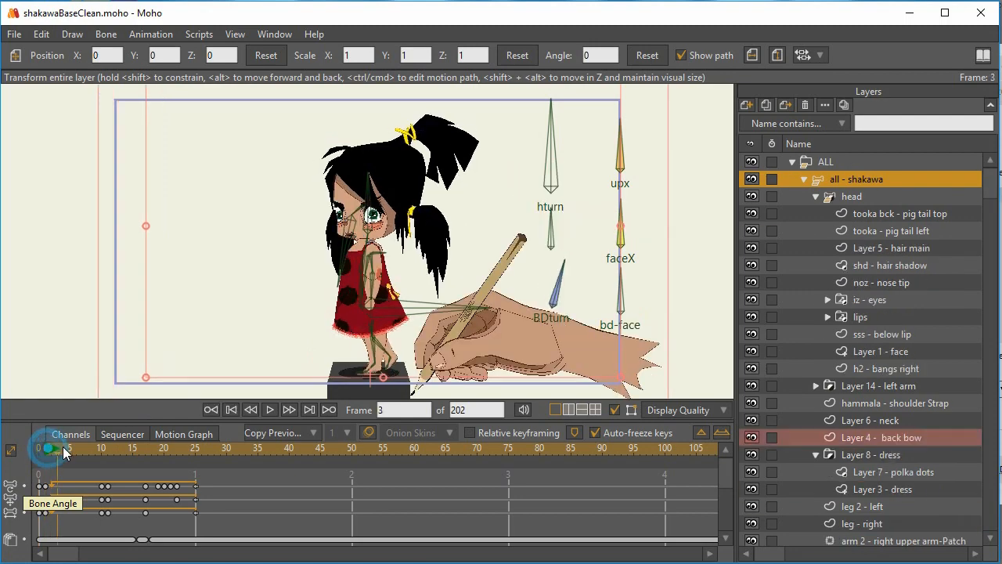
{"action": "mouse_move", "coordinate": [64, 448]}
{"action": "left_mouse_down"}
{"action": "mouse_move", "coordinate": [173, 451]}
{"action": "mouse_move", "coordinate": [39, 461]}
{"action": "mouse_move", "coordinate": [254, 483]}
{"action": "mouse_move", "coordinate": [352, 481]}
{"action": "mouse_move", "coordinate": [54, 485]}
{"action": "left_mouse_up"}
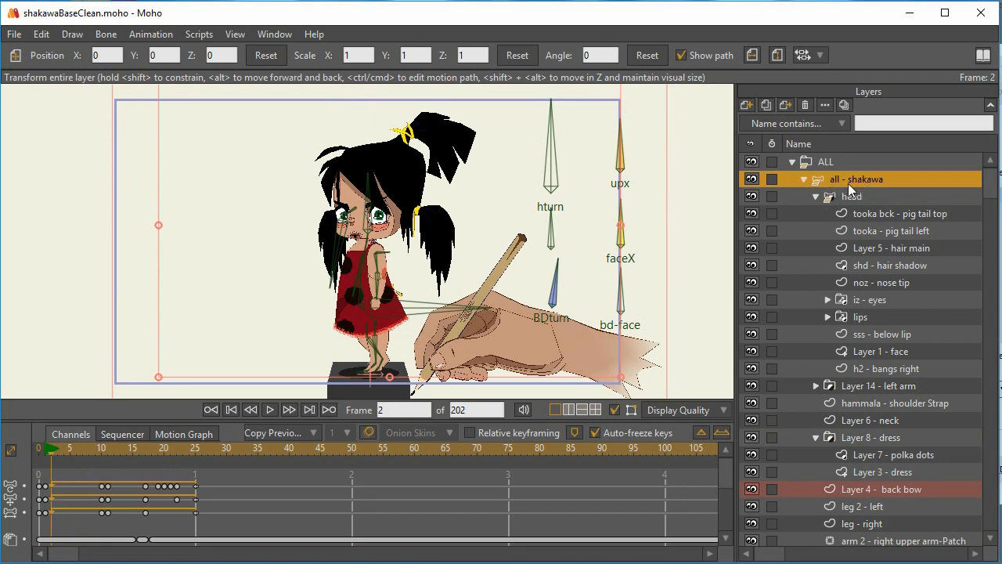
{"action": "left_click", "coordinate": [816, 196]}
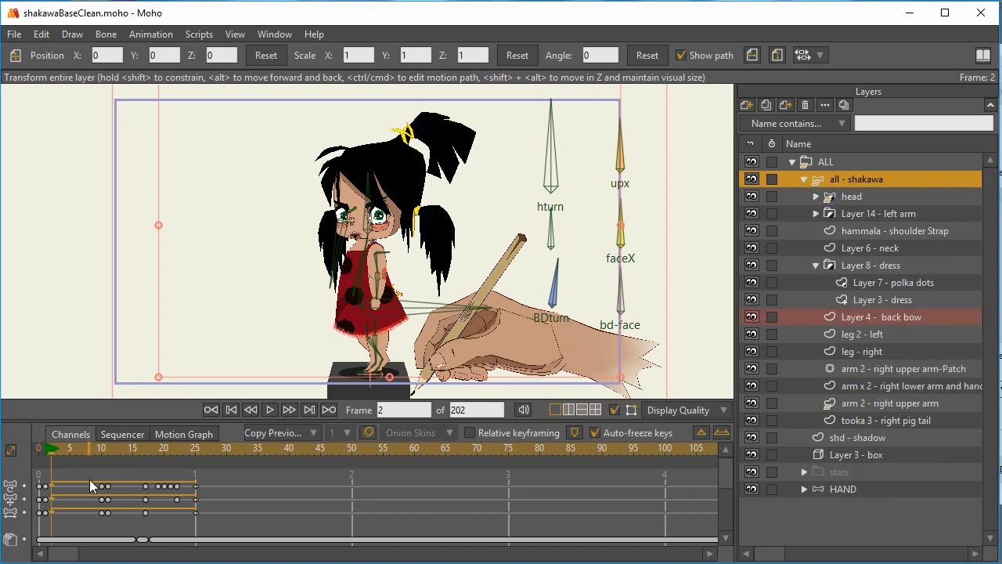
{"action": "left_click_drag", "start_coordinate": [52, 453], "coordinate": [294, 492]}
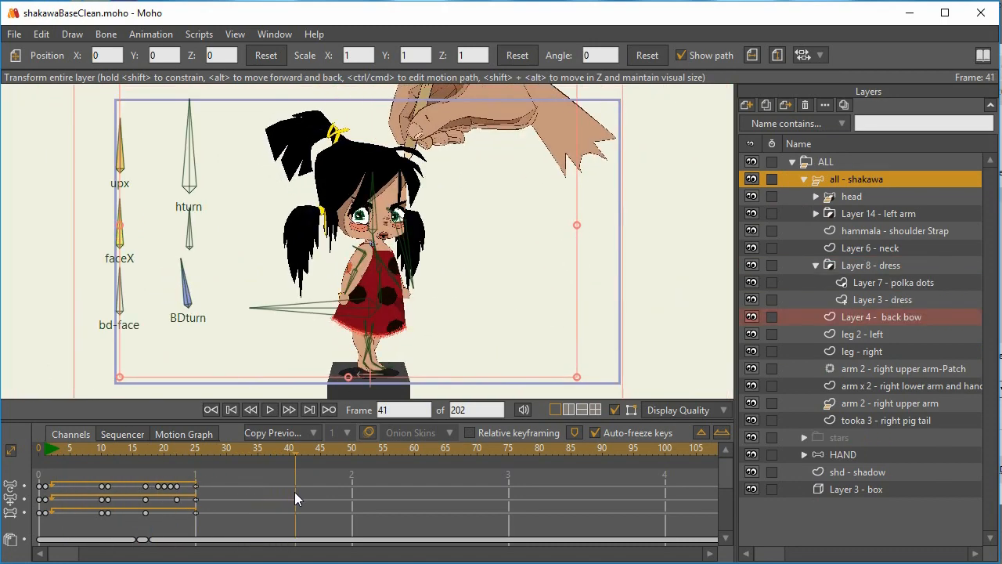
- Fit the whole animation in the timeline and scrub through frames 52 and 118 to frame 121 to examine the body turn
{"action": "left_click", "coordinate": [700, 431]}
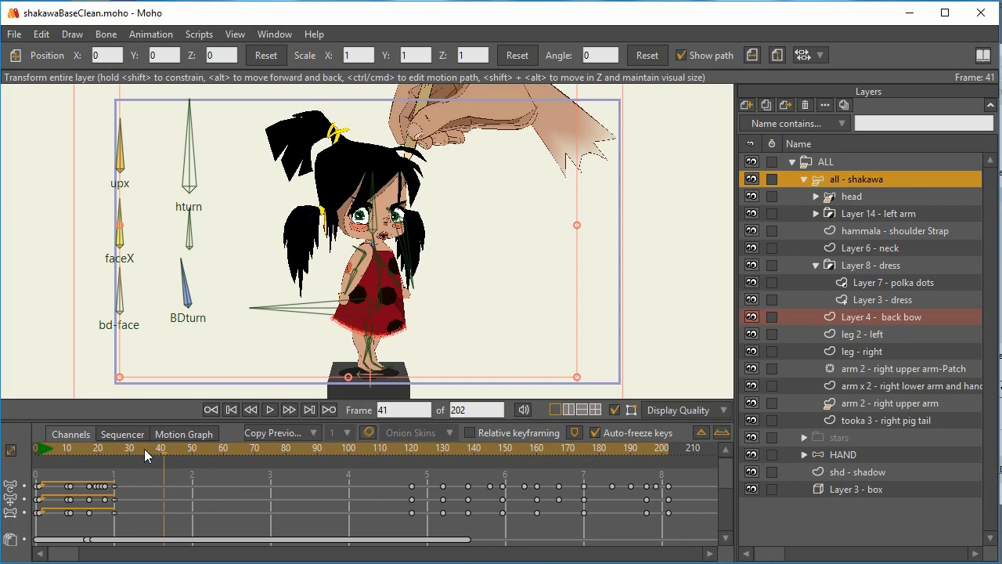
{"action": "left_click_drag", "start_coordinate": [146, 452], "coordinate": [198, 454]}
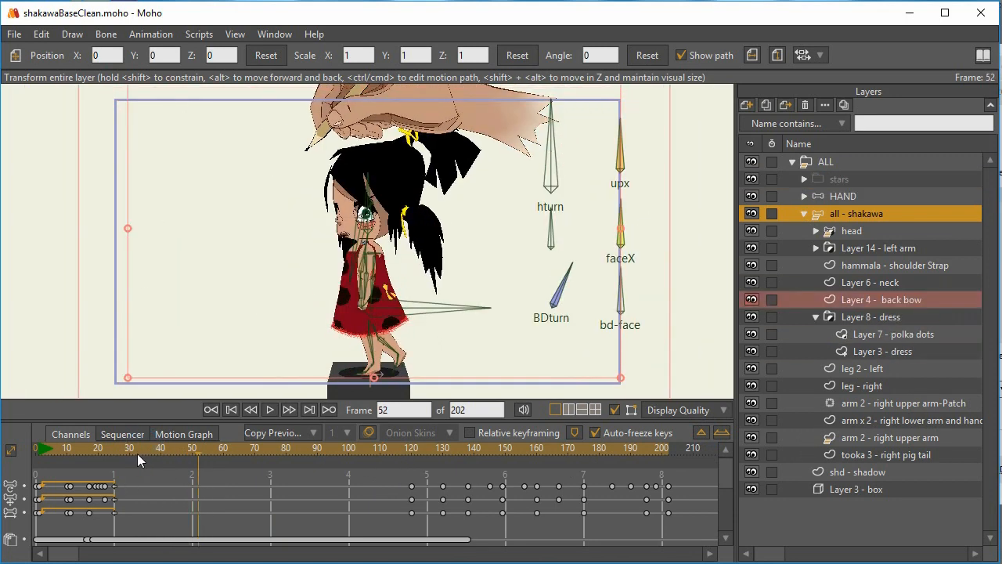
{"action": "left_click_drag", "start_coordinate": [136, 453], "coordinate": [407, 472]}
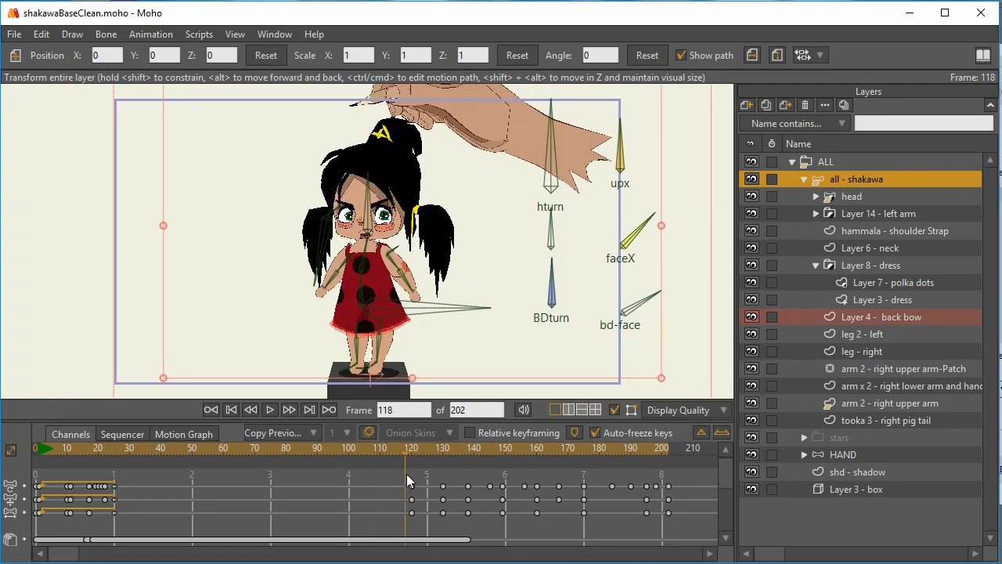
{"action": "left_click_drag", "start_coordinate": [406, 473], "coordinate": [416, 486]}
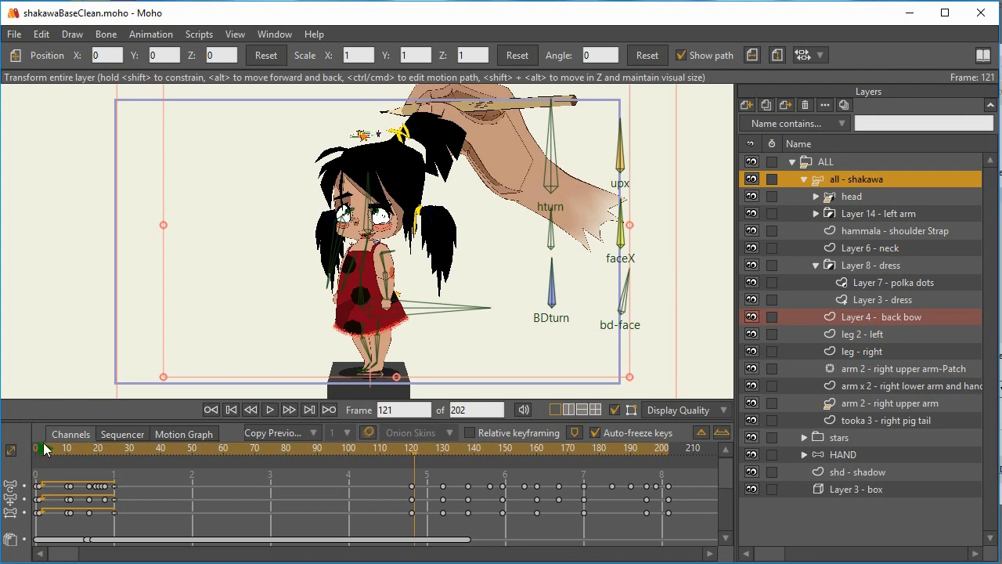
- Scrub on to frame 130, back to frame 117, and stop at frame 119 to examine the face and pose changes
{"action": "left_click", "coordinate": [415, 453]}
{"action": "left_click_drag", "start_coordinate": [415, 453], "coordinate": [444, 480]}
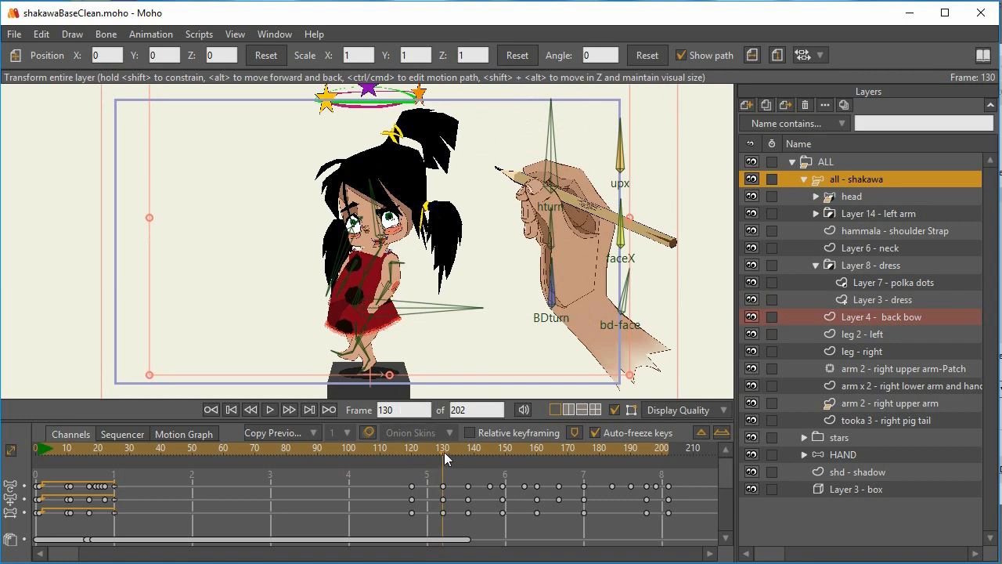
{"action": "left_click_drag", "start_coordinate": [444, 462], "coordinate": [403, 474]}
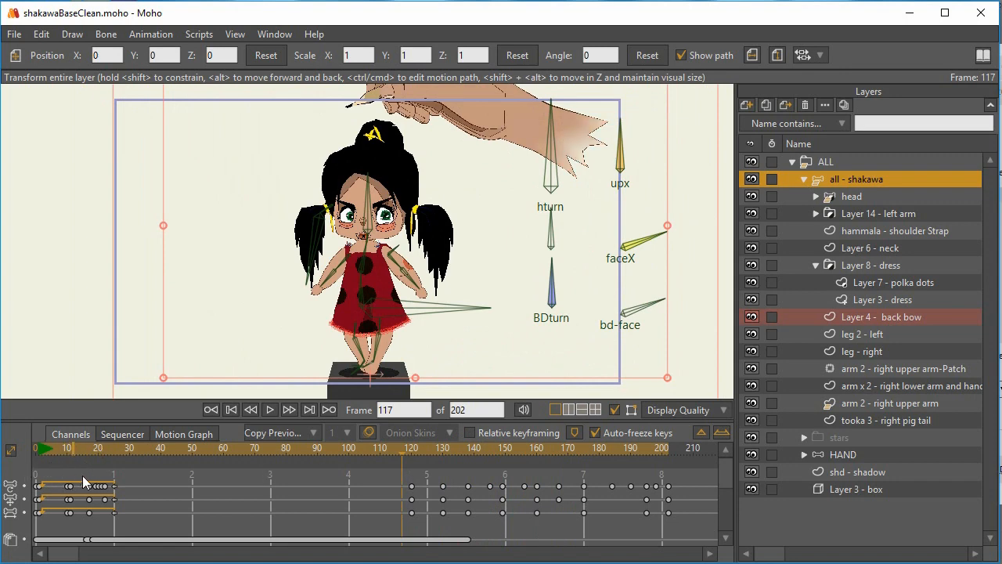
{"action": "mouse_move", "coordinate": [406, 452]}
{"action": "left_mouse_down"}
{"action": "mouse_move", "coordinate": [416, 462]}
{"action": "mouse_move", "coordinate": [449, 457]}
{"action": "mouse_move", "coordinate": [409, 461]}
{"action": "left_mouse_up"}
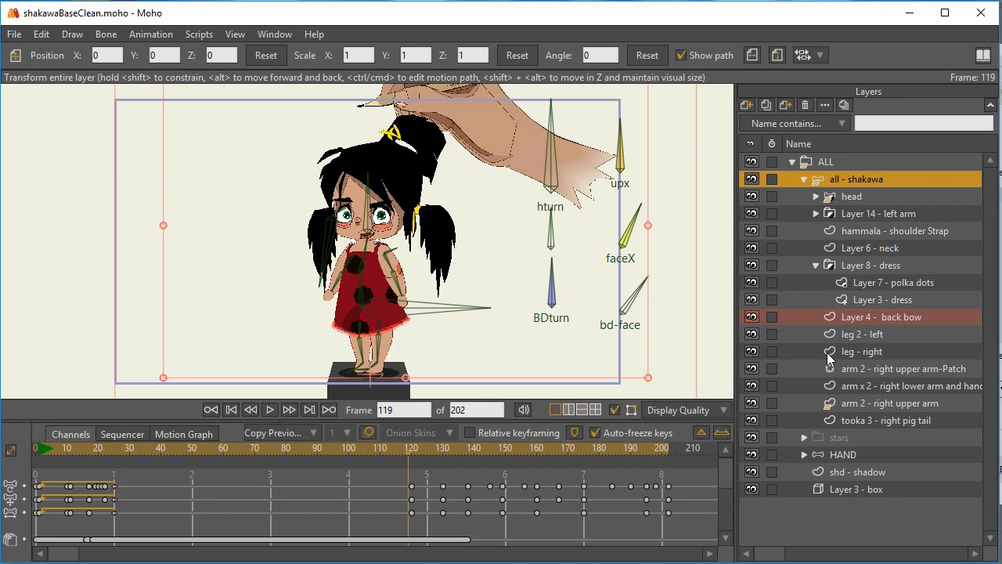
- Expand the head group and its iz - eyes switch group, select iz - eyes, and frame the character's face for inspection
{"action": "left_click", "coordinate": [816, 197]}
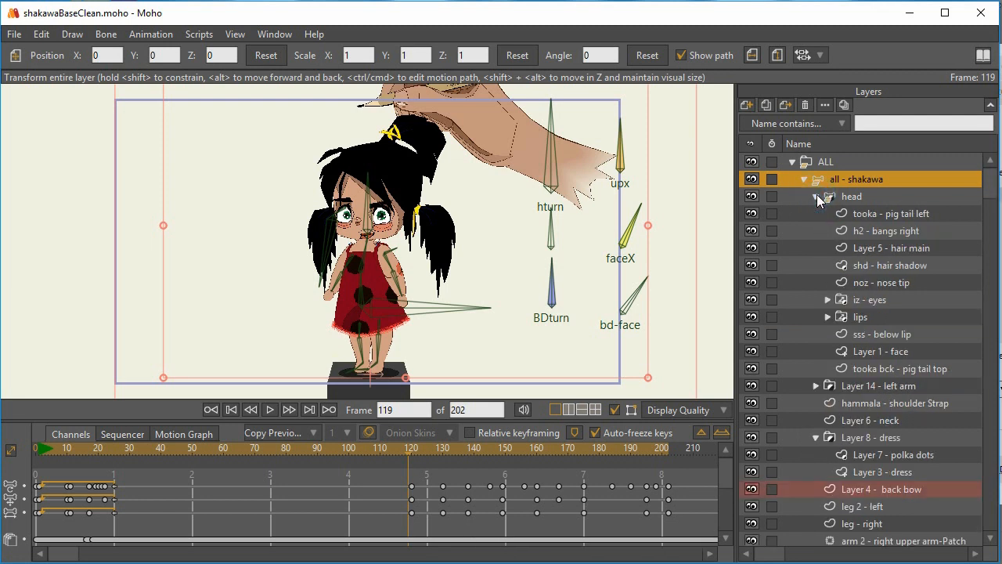
{"action": "left_click", "coordinate": [827, 300]}
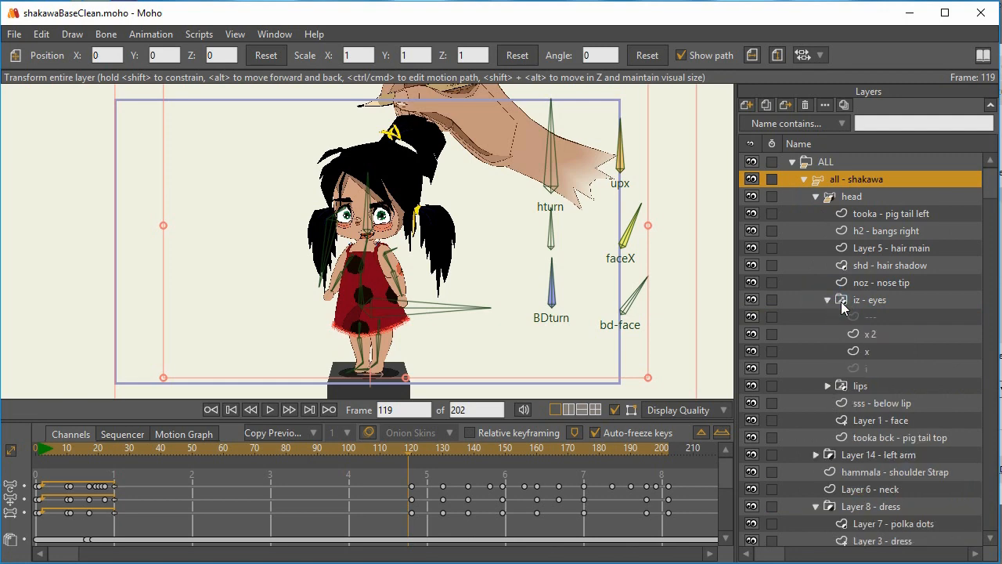
{"action": "left_click", "coordinate": [868, 304]}
{"action": "scroll", "coordinate": [562, 265], "scroll_direction": "up", "scroll_amount": 4}
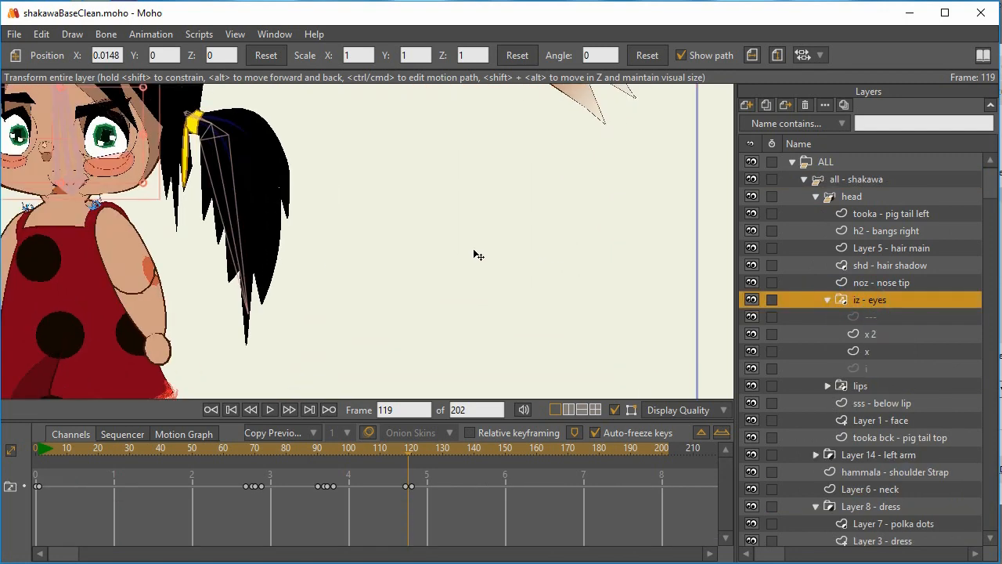
{"action": "left_click_drag", "start_coordinate": [117, 145], "coordinate": [439, 243]}
{"action": "scroll", "coordinate": [588, 286], "scroll_direction": "up", "scroll_amount": 1}
{"action": "left_click_drag", "start_coordinate": [576, 277], "coordinate": [596, 313]}
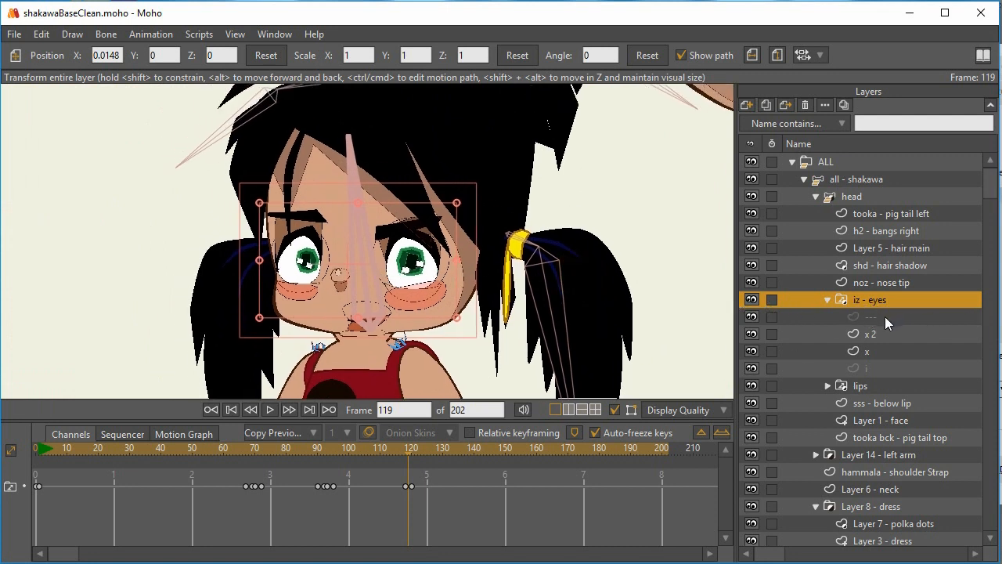
- At frame 0, go back and forth through the eye switch layers ---, x 2, x and i to compare the eye expressions
{"action": "left_click", "coordinate": [233, 409]}
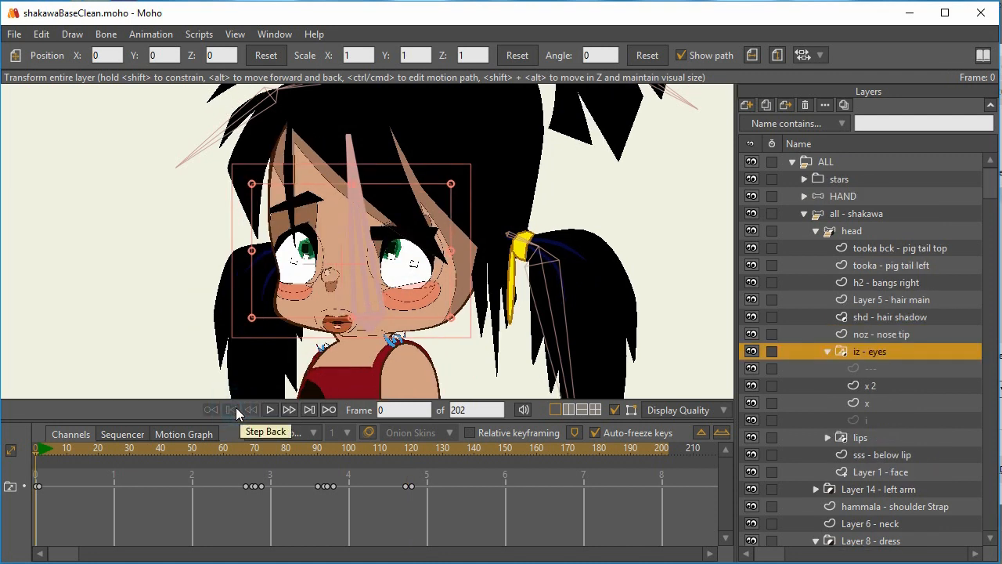
{"action": "left_click", "coordinate": [877, 369]}
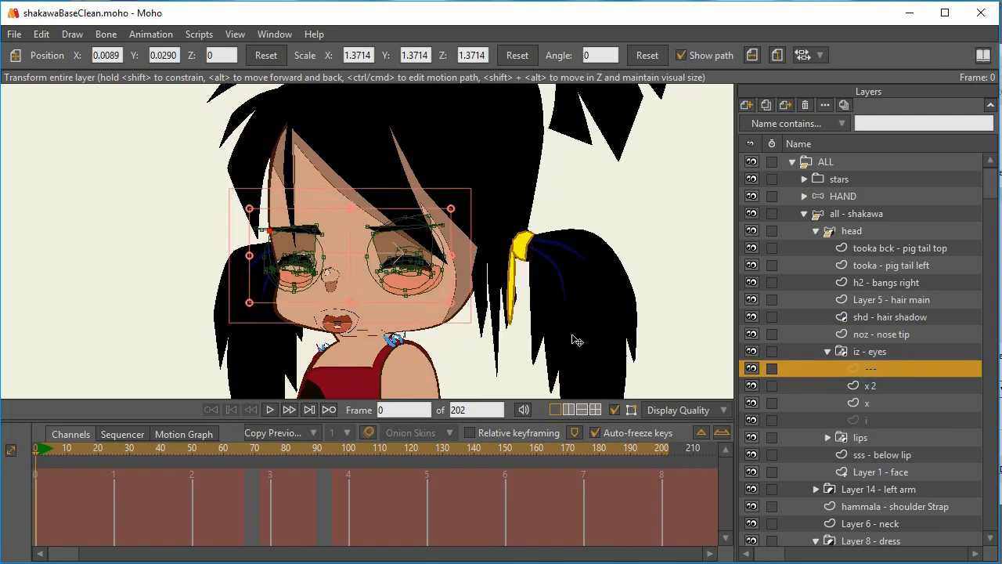
{"action": "left_click", "coordinate": [881, 384]}
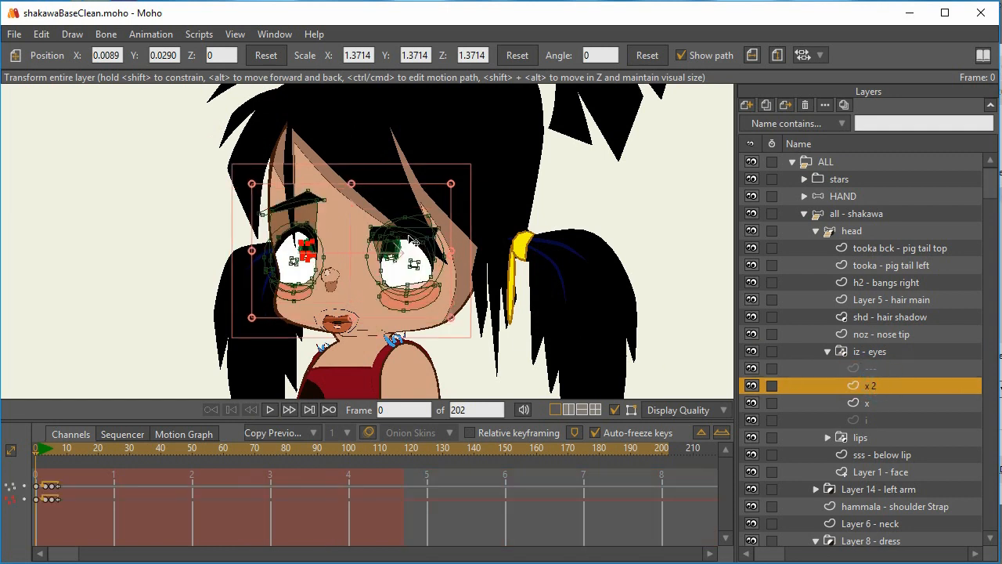
{"action": "left_click", "coordinate": [883, 402]}
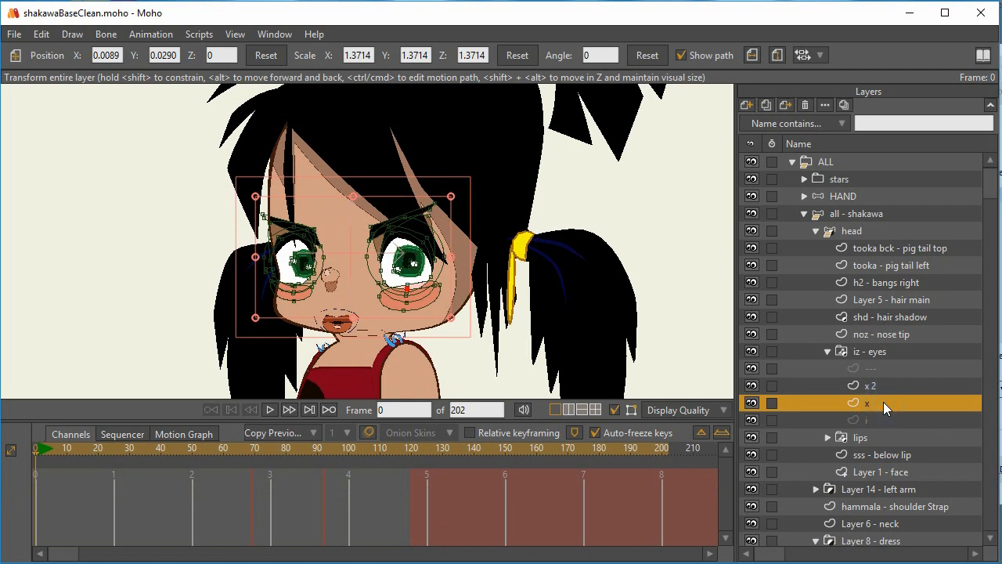
{"action": "left_click", "coordinate": [897, 421]}
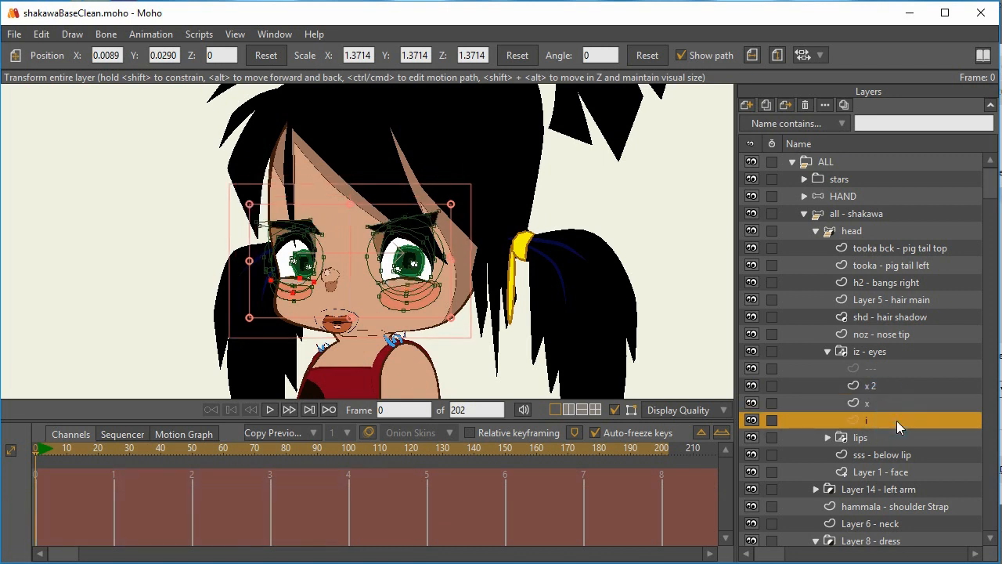
{"action": "left_click", "coordinate": [898, 404]}
{"action": "left_click", "coordinate": [899, 381]}
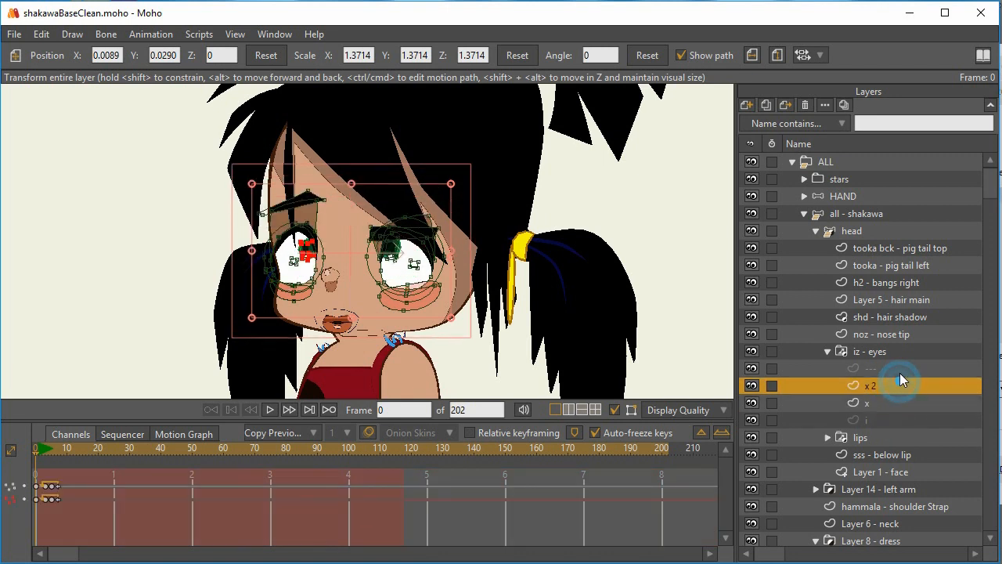
{"action": "left_click", "coordinate": [899, 369]}
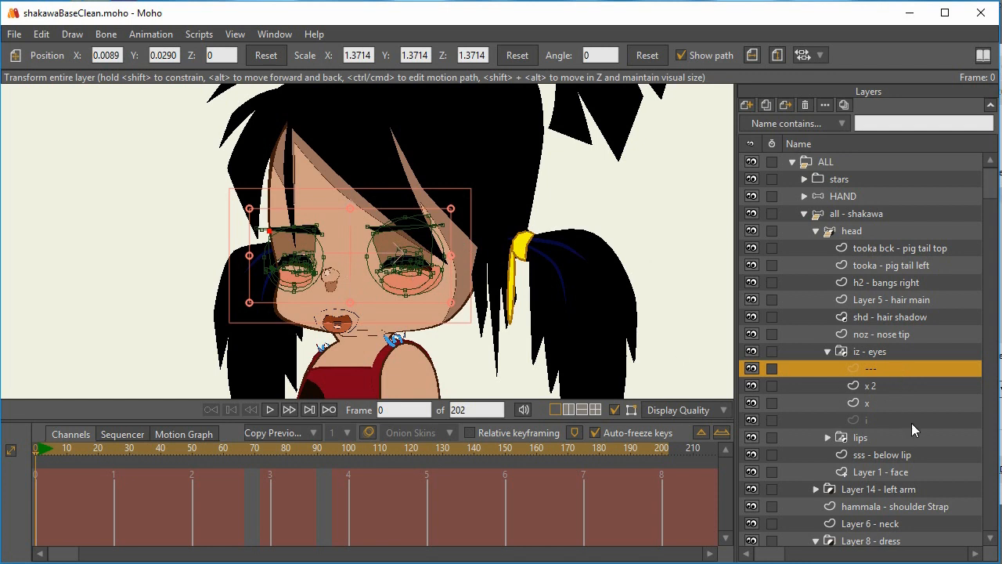
{"action": "left_click", "coordinate": [896, 388]}
{"action": "left_click", "coordinate": [893, 401]}
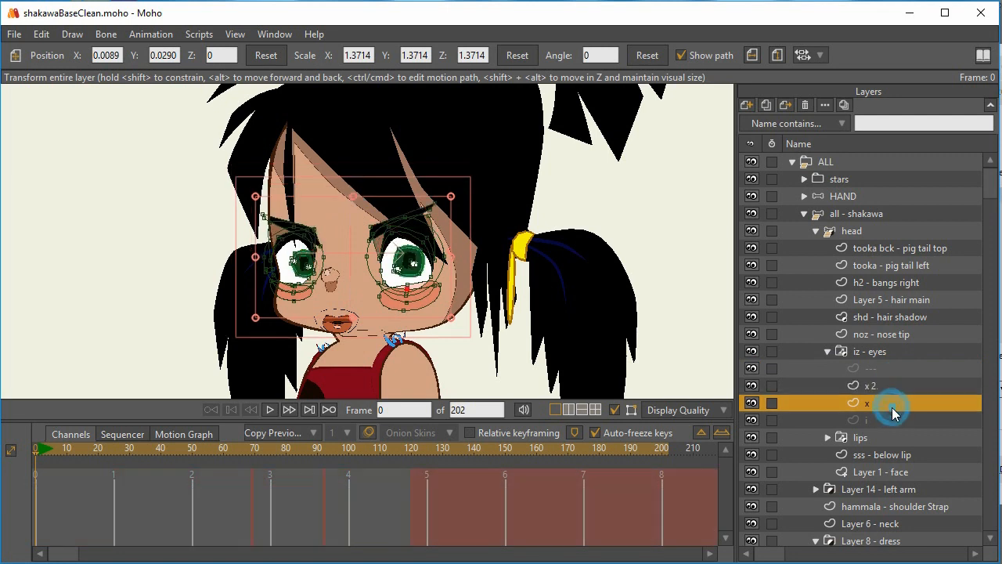
{"action": "left_click", "coordinate": [888, 421]}
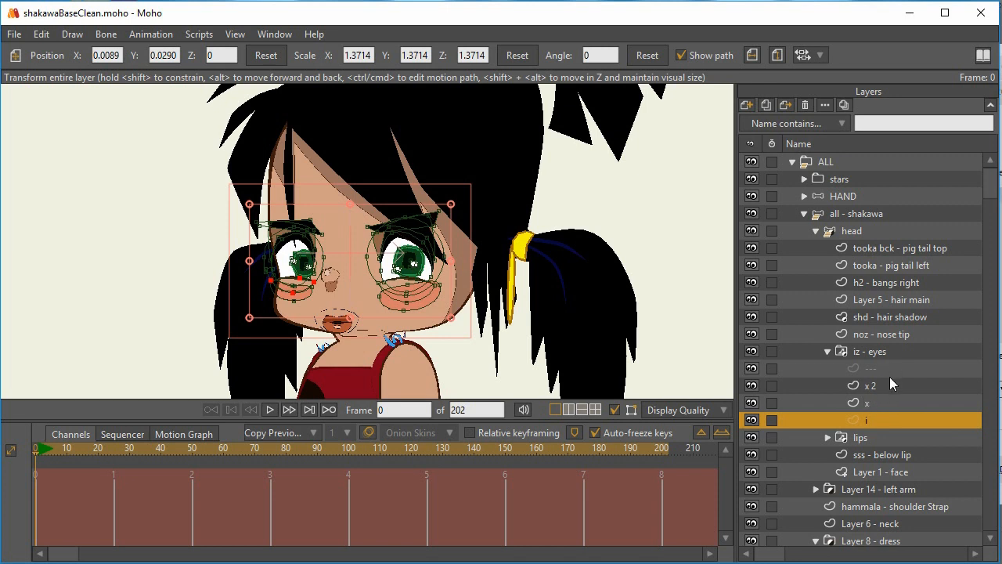
- Select the iz - eyes switch group and alternate between frames 1 and 0 to compare its active eye layers
{"action": "left_click", "coordinate": [871, 351]}
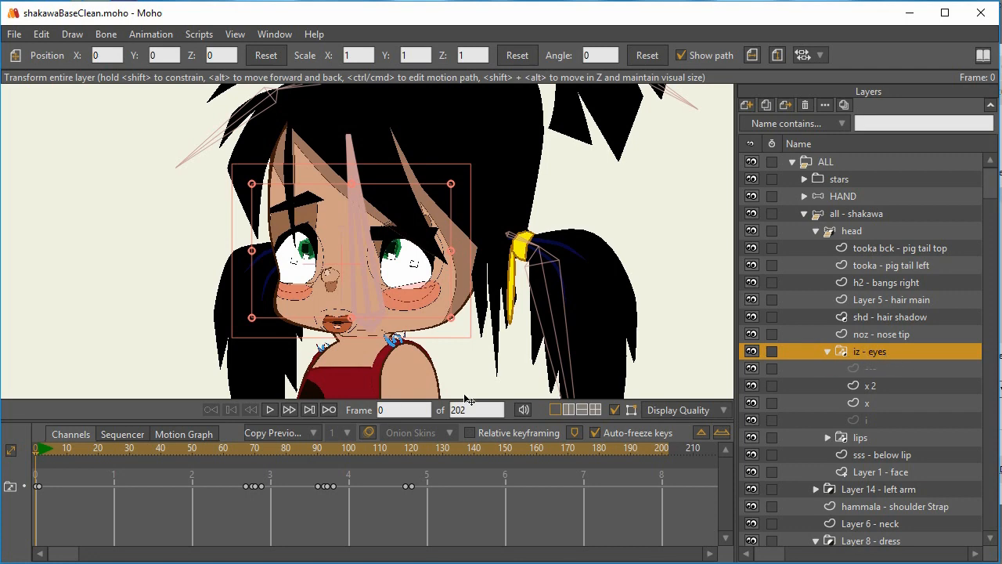
{"action": "left_click", "coordinate": [41, 454]}
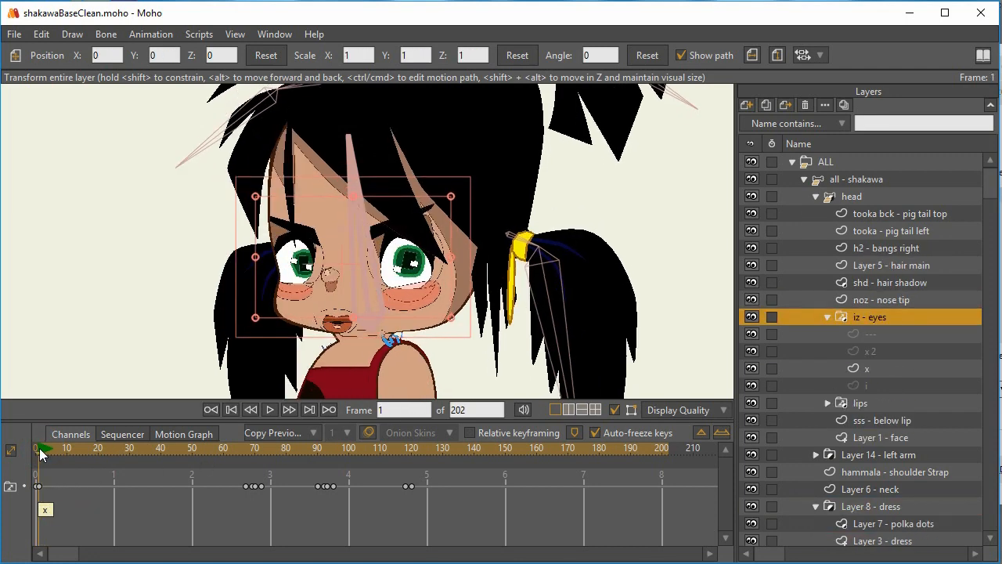
{"action": "left_click", "coordinate": [36, 454]}
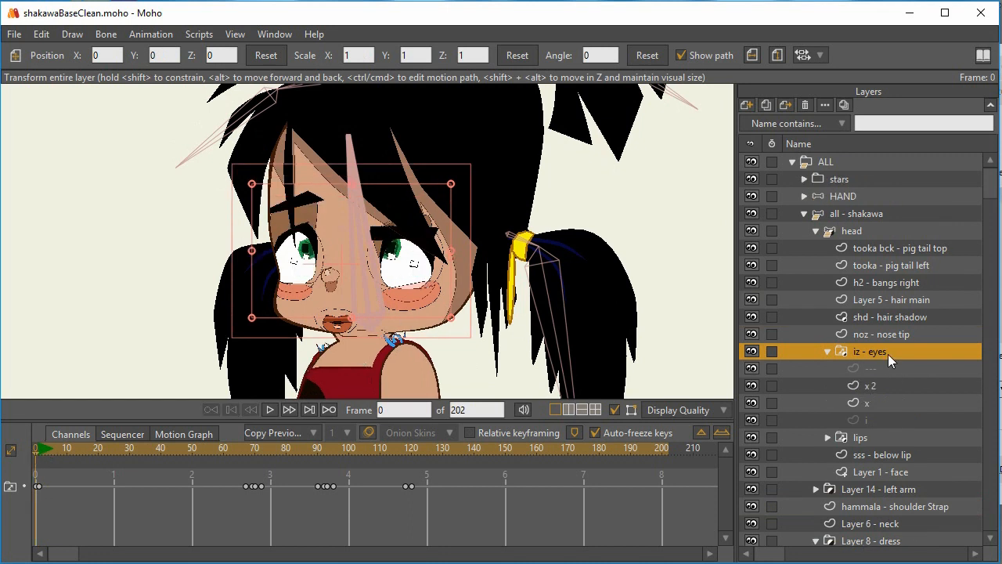
- At frame 0, compare the x 2 and x eye layers, and reselect the iz - eyes switch group
{"action": "left_click", "coordinate": [870, 384]}
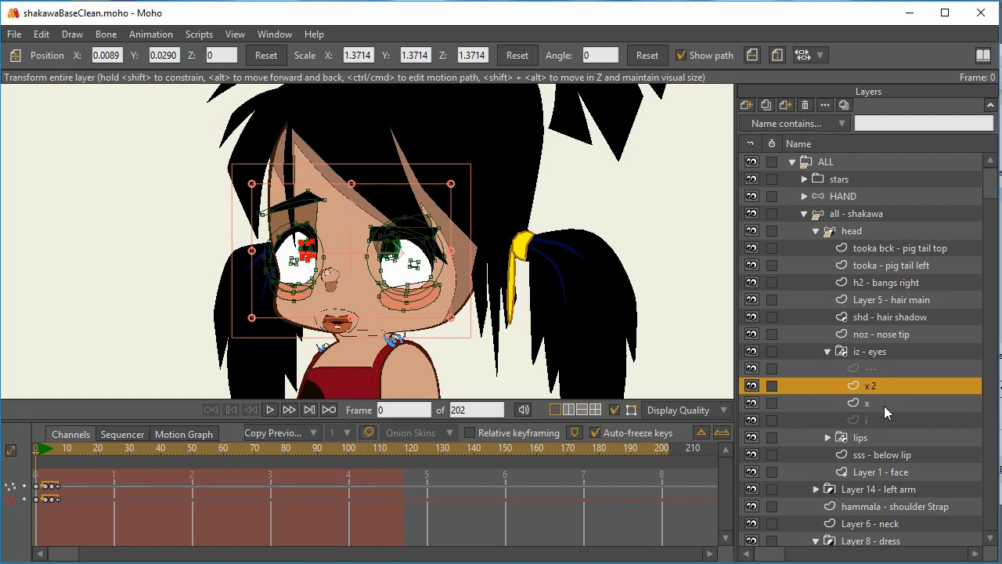
{"action": "left_click", "coordinate": [871, 402]}
{"action": "left_click", "coordinate": [879, 384]}
{"action": "left_click", "coordinate": [875, 351]}
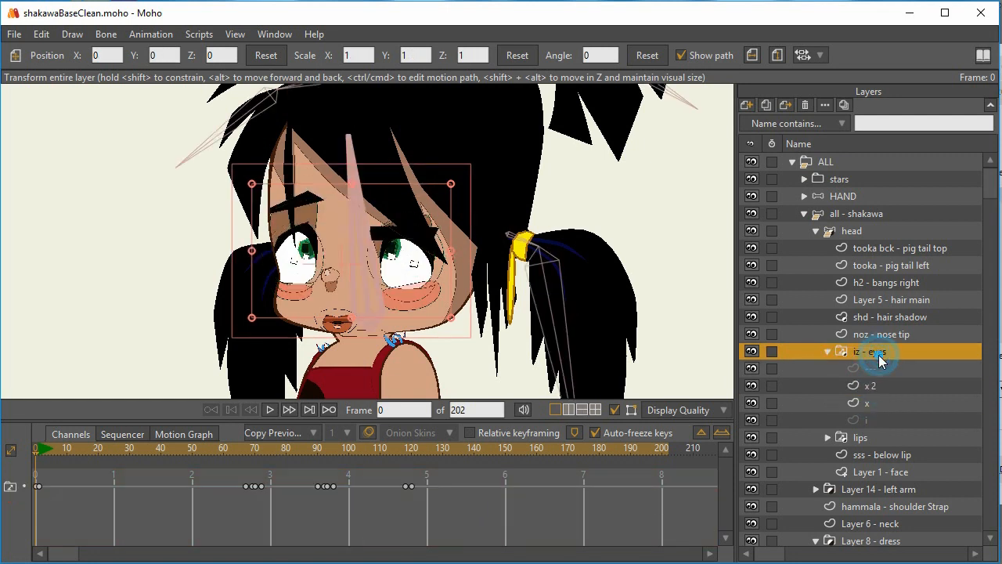
- Scrub the iz - eyes group from frame 1 to frame 119 and back to frame 94 to compare its active eye layers
{"action": "left_click_drag", "start_coordinate": [47, 459], "coordinate": [39, 461]}
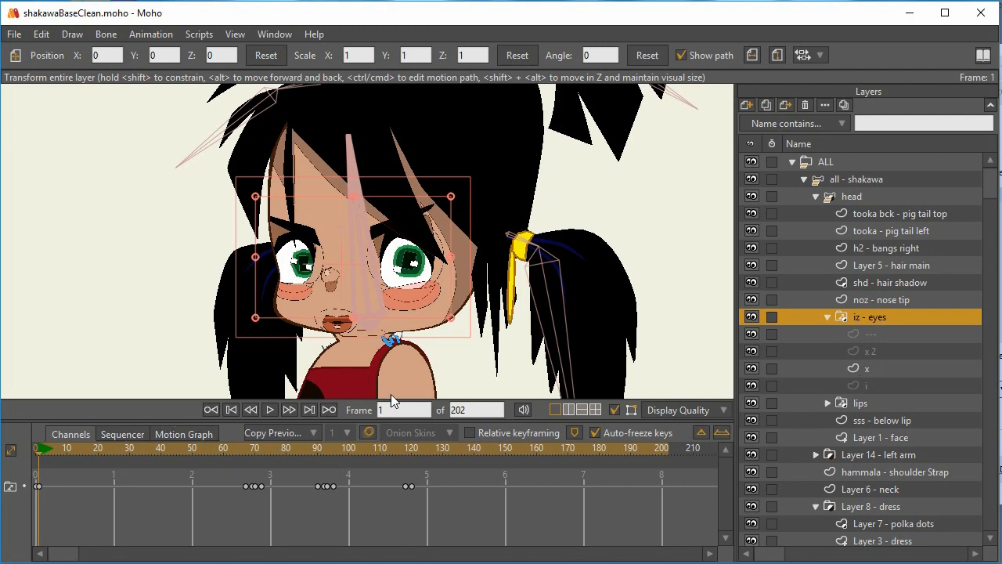
{"action": "left_click_drag", "start_coordinate": [51, 458], "coordinate": [408, 492]}
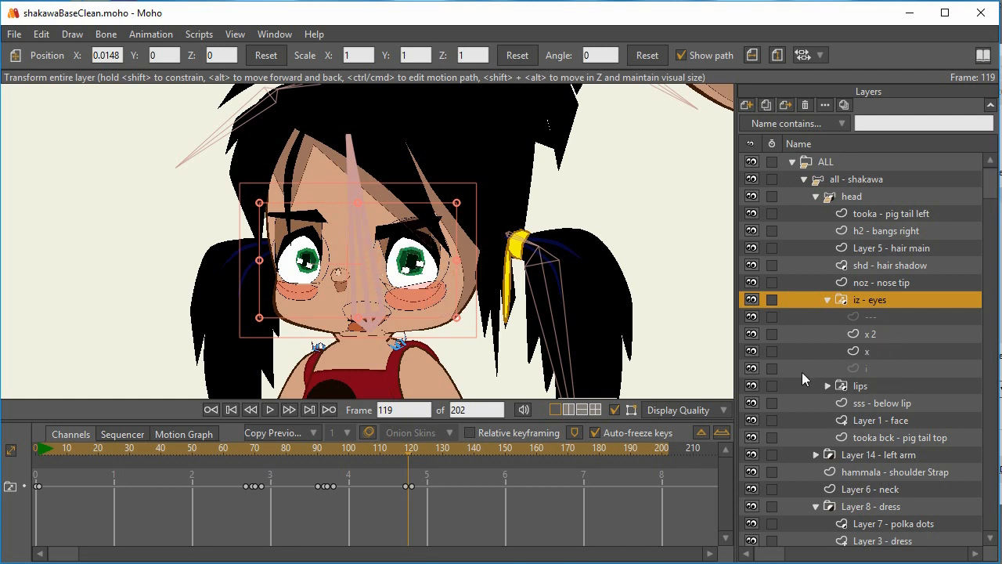
{"action": "mouse_move", "coordinate": [408, 454]}
{"action": "left_mouse_down"}
{"action": "mouse_move", "coordinate": [393, 447]}
{"action": "mouse_move", "coordinate": [419, 446]}
{"action": "mouse_move", "coordinate": [275, 450]}
{"action": "mouse_move", "coordinate": [332, 447]}
{"action": "left_mouse_up"}
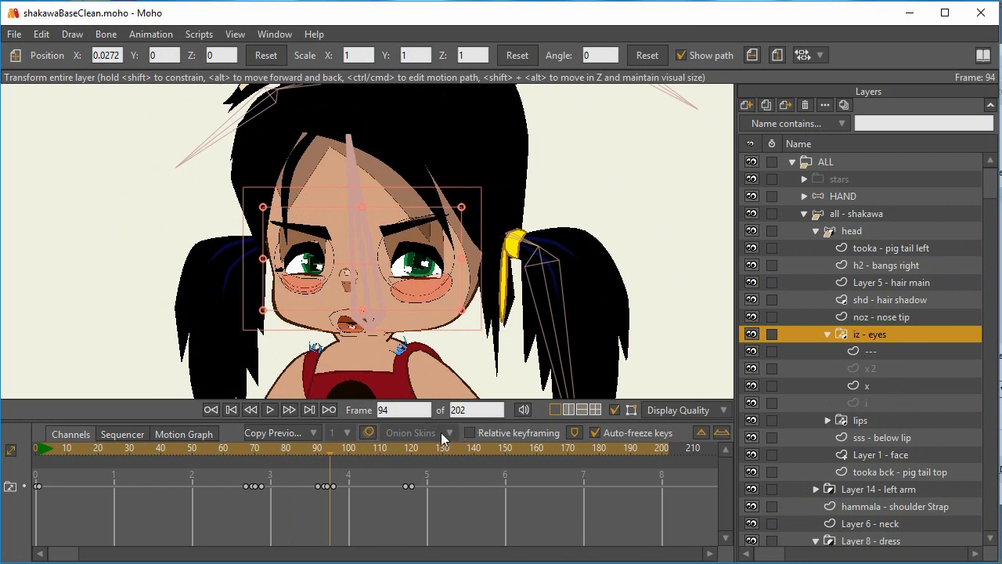
- At frame 94, view the --- and x 2 eye layers and enlarge the timeline around x 2's first keyframes
{"action": "left_click", "coordinate": [878, 351]}
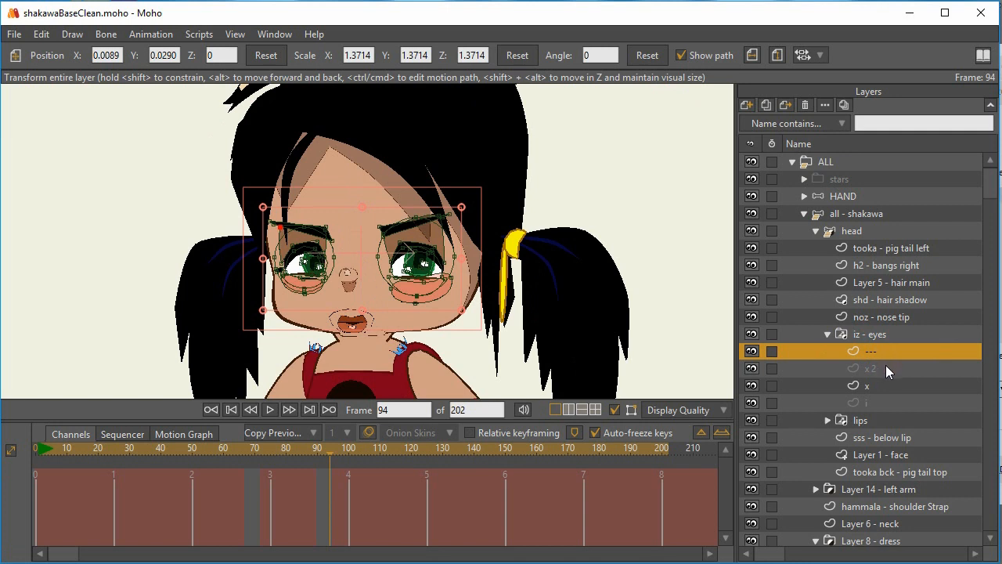
{"action": "left_click", "coordinate": [887, 366]}
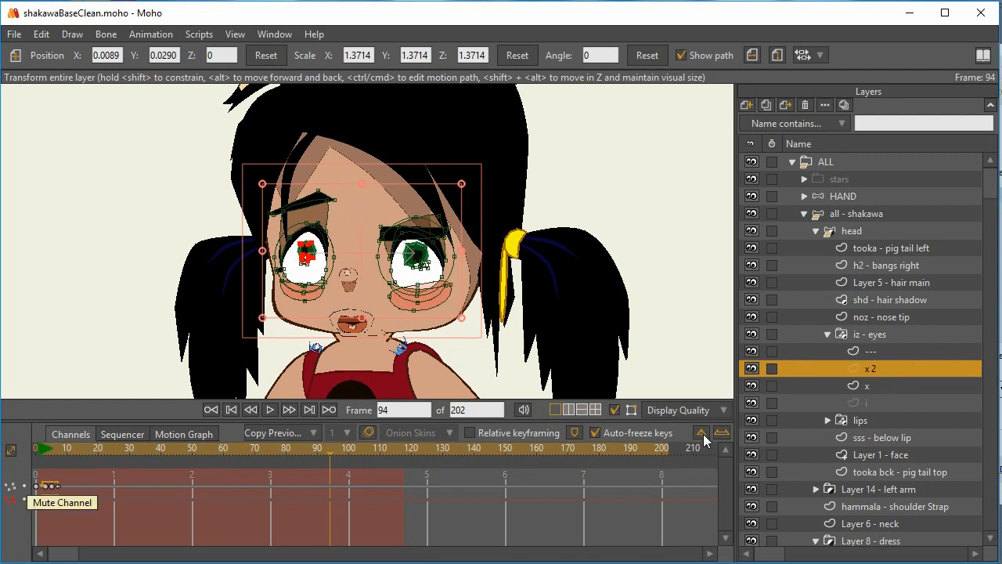
{"action": "left_click", "coordinate": [723, 434]}
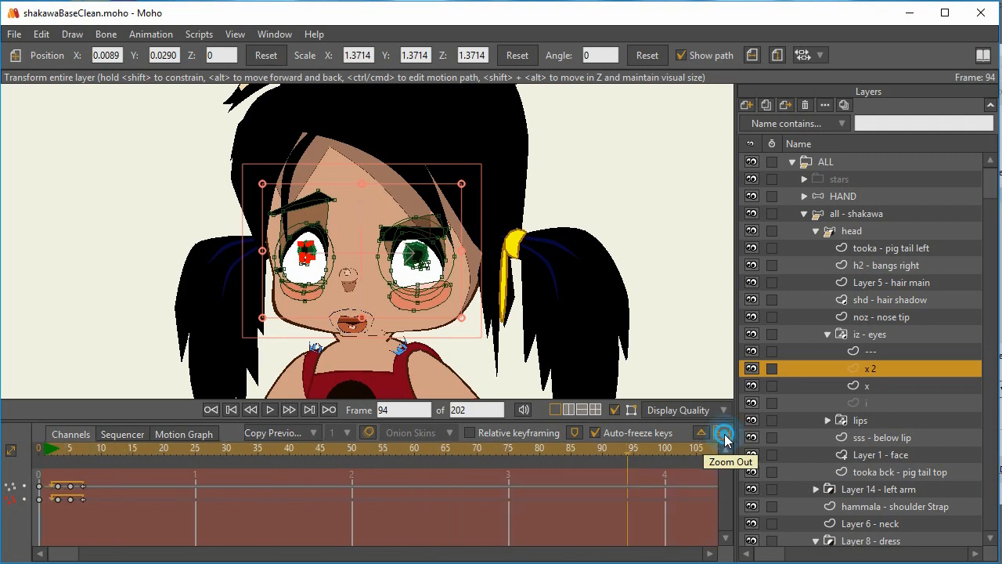
{"action": "left_click", "coordinate": [723, 435]}
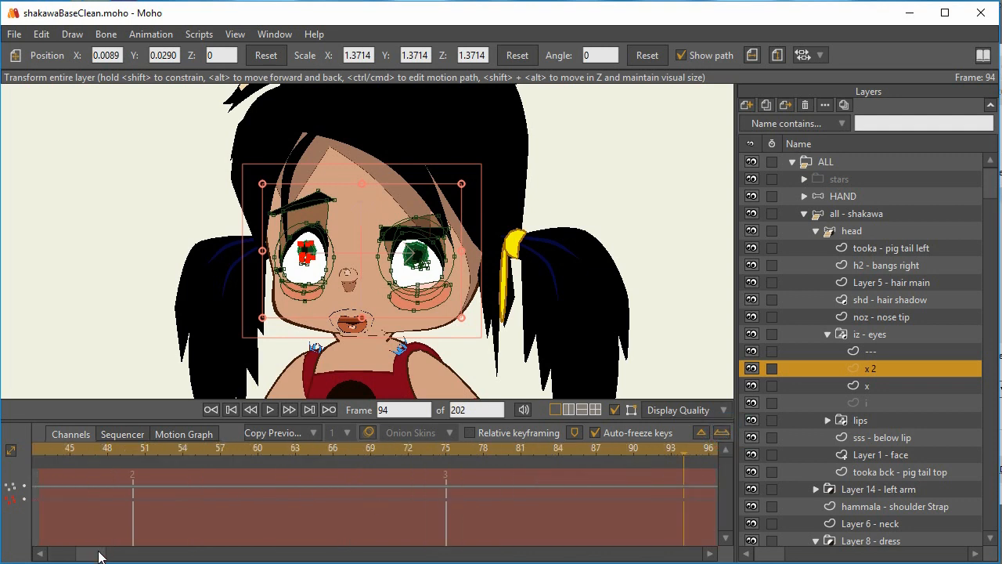
{"action": "left_click_drag", "start_coordinate": [98, 553], "coordinate": [44, 553]}
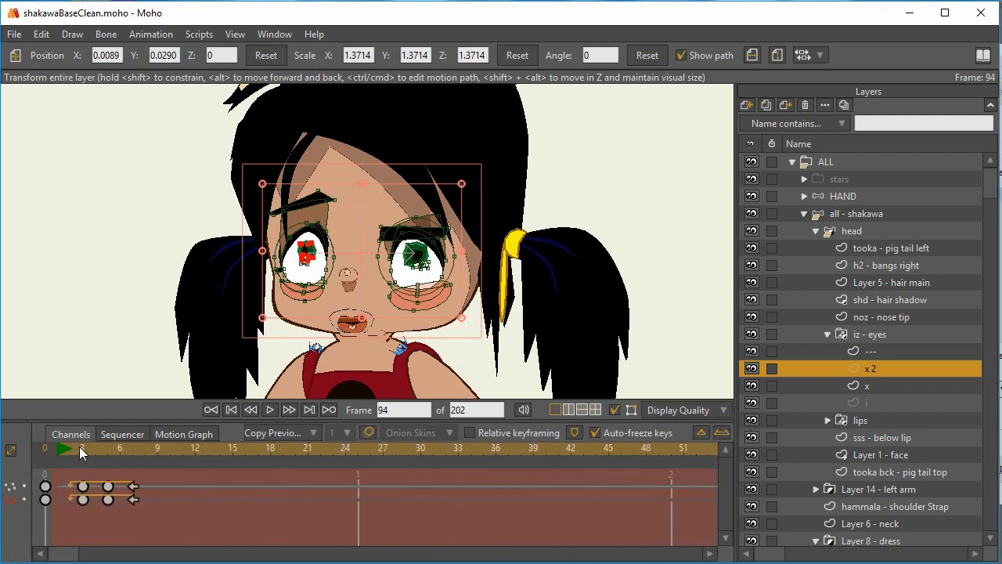
- Scrub the x 2 layer at frames 3, 0 and 2 and on to frame 23 to examine its eye movement
{"action": "left_click", "coordinate": [81, 447]}
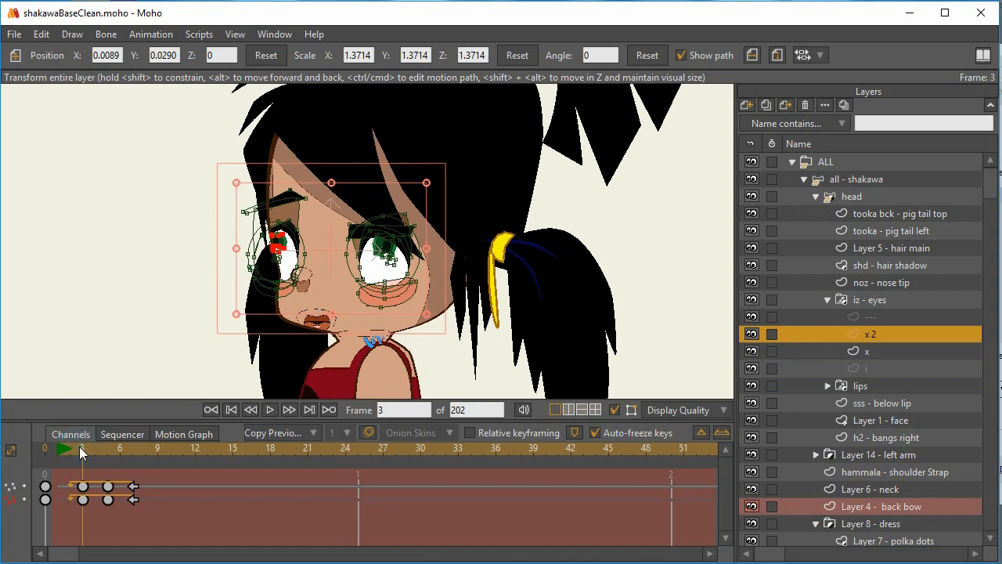
{"action": "left_click_drag", "start_coordinate": [79, 446], "coordinate": [44, 460]}
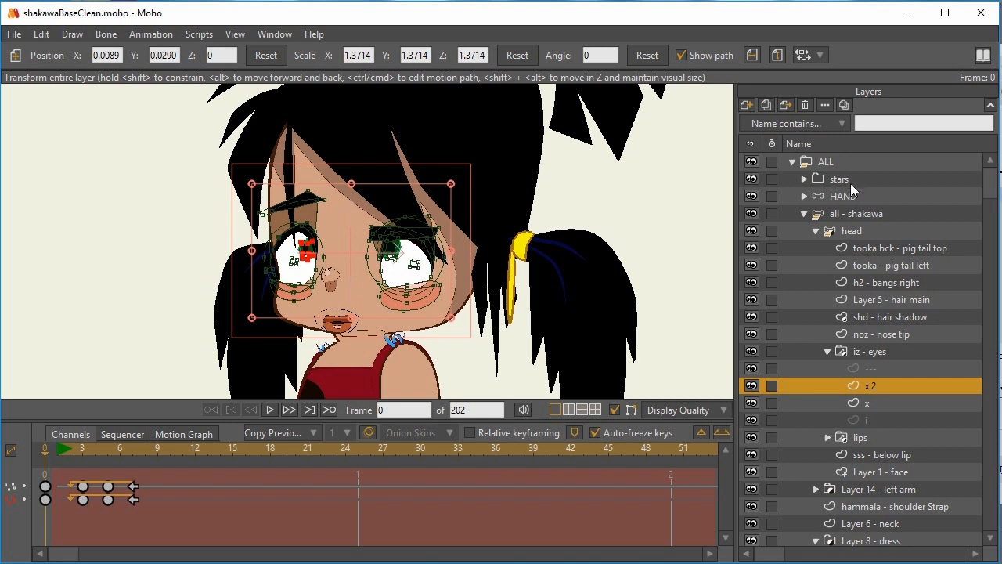
{"action": "left_click", "coordinate": [208, 364]}
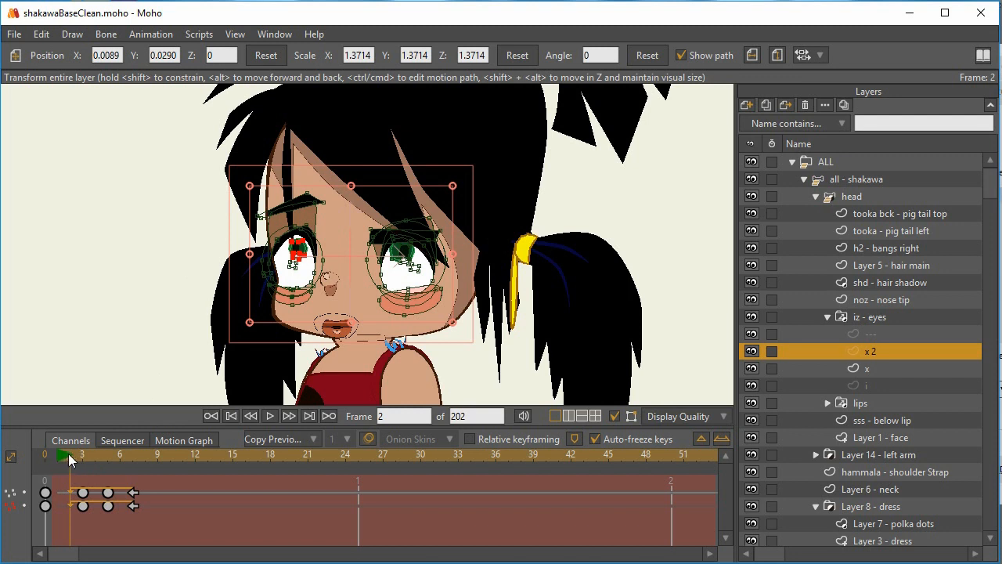
{"action": "left_click_drag", "start_coordinate": [71, 454], "coordinate": [333, 502]}
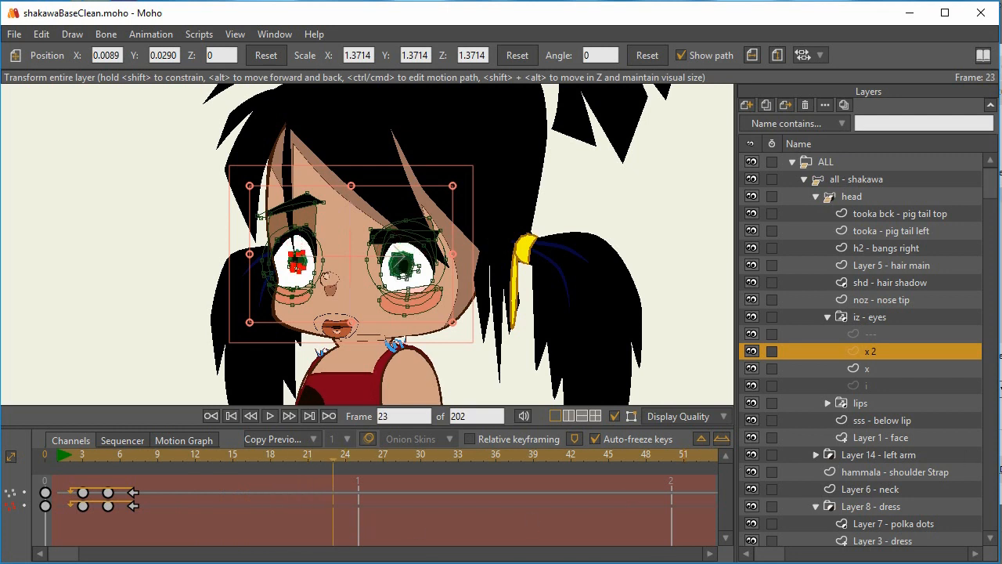
- Switch the iz - eyes group to x 2 at frame 3 and scrub to frame 14 to check the eye movement
{"action": "left_click", "coordinate": [861, 316]}
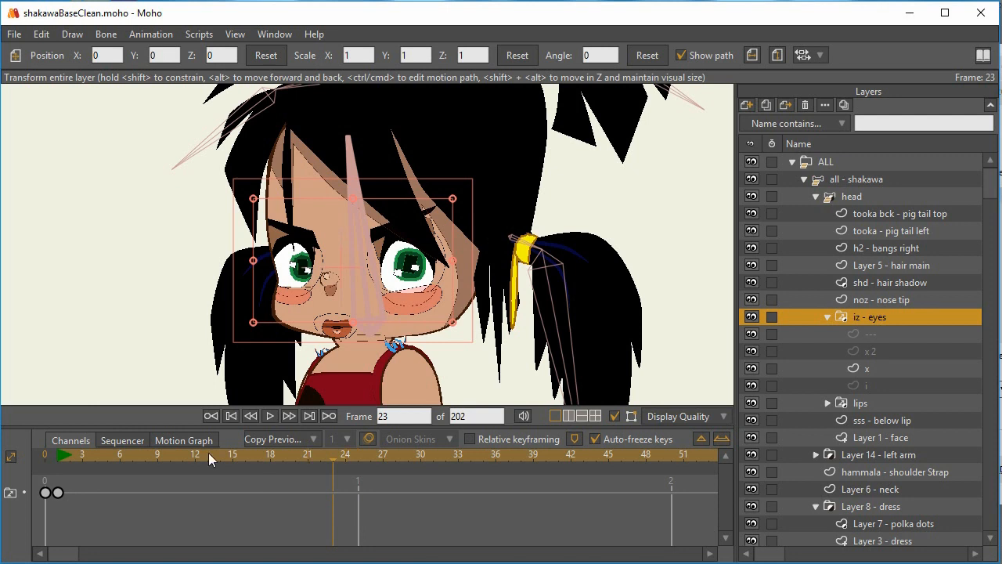
{"action": "left_click_drag", "start_coordinate": [94, 457], "coordinate": [237, 484]}
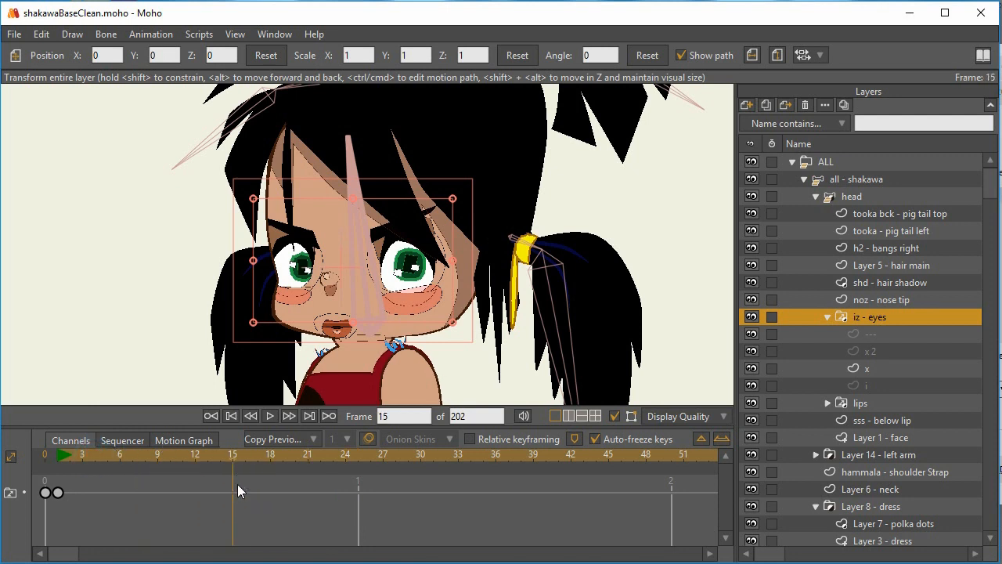
{"action": "left_click", "coordinate": [82, 461]}
{"action": "right_click", "coordinate": [897, 319]}
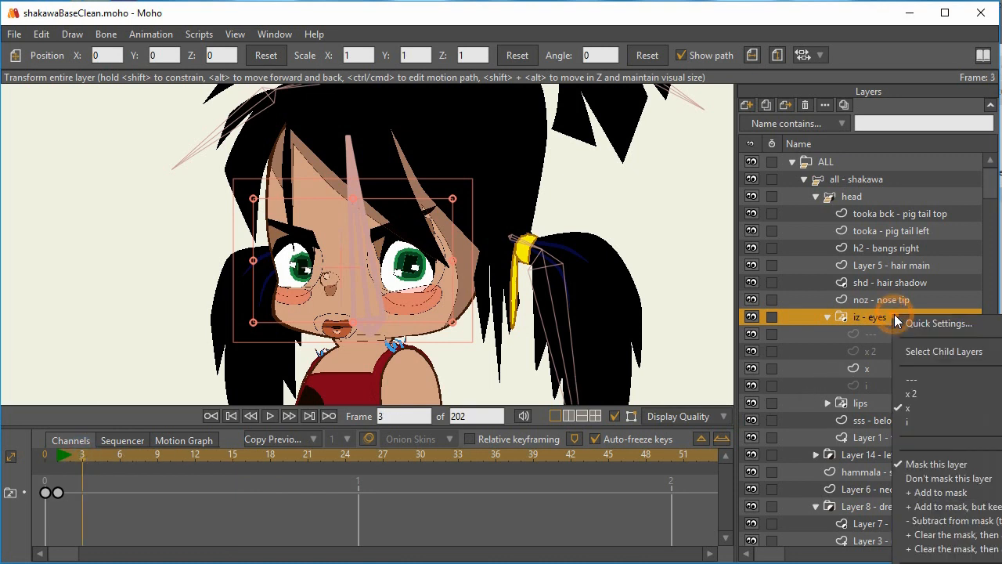
{"action": "left_click", "coordinate": [910, 393]}
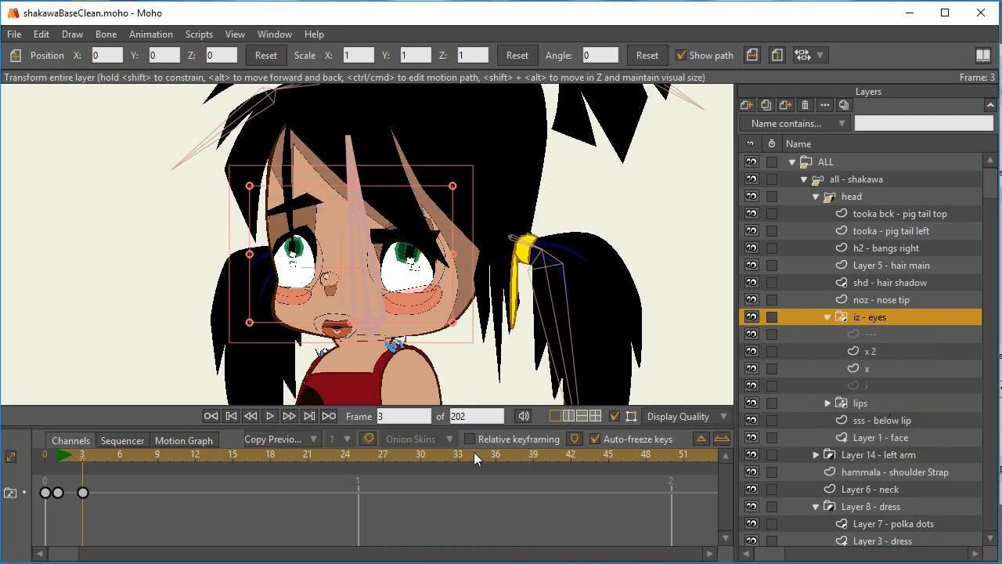
{"action": "left_click_drag", "start_coordinate": [77, 455], "coordinate": [220, 473]}
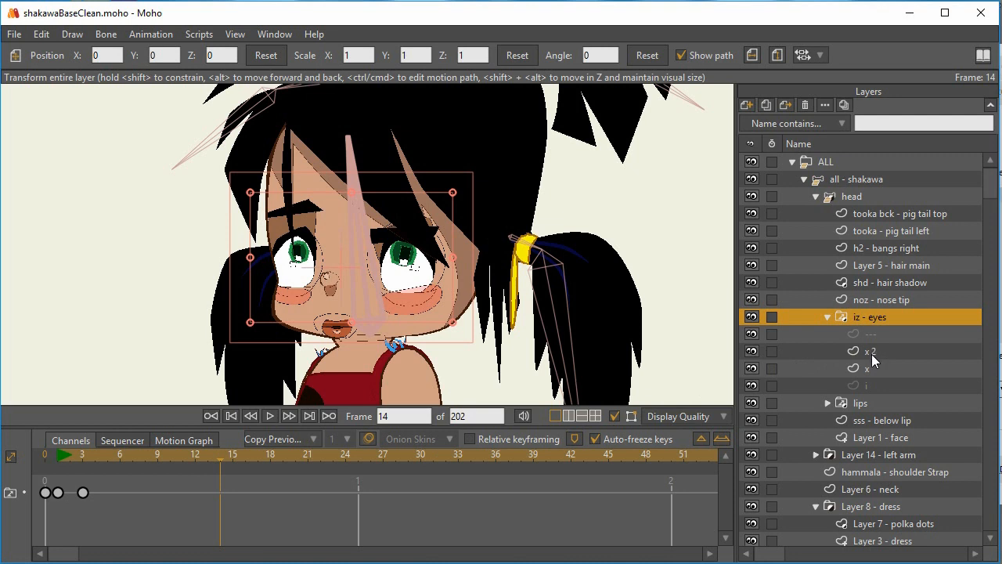
{"action": "left_click", "coordinate": [167, 455]}
{"action": "left_click_drag", "start_coordinate": [167, 455], "coordinate": [225, 482]}
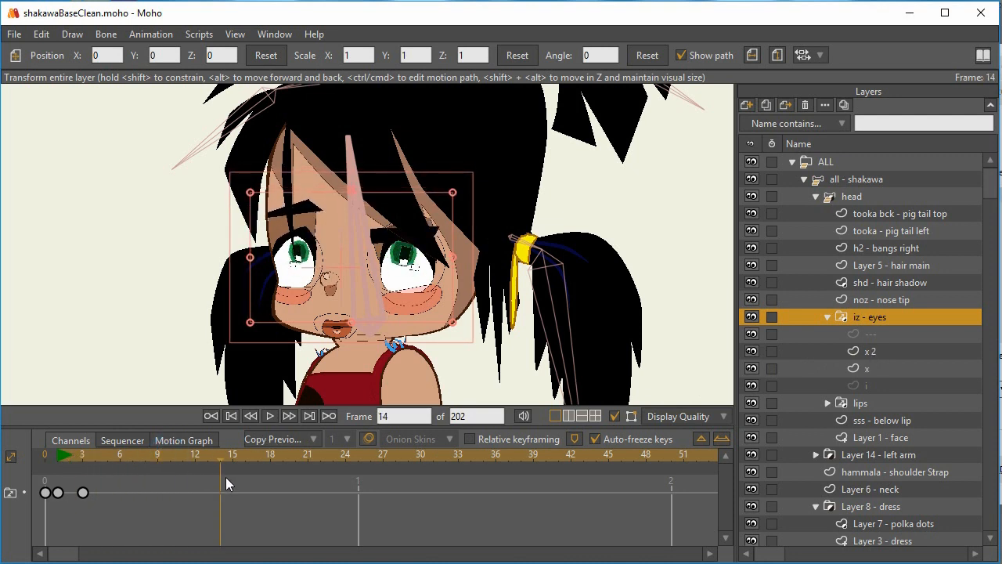
- Delete the iz - eyes switch keyframe at frame 3
{"action": "left_click", "coordinate": [83, 492]}
{"action": "right_click", "coordinate": [84, 493]}
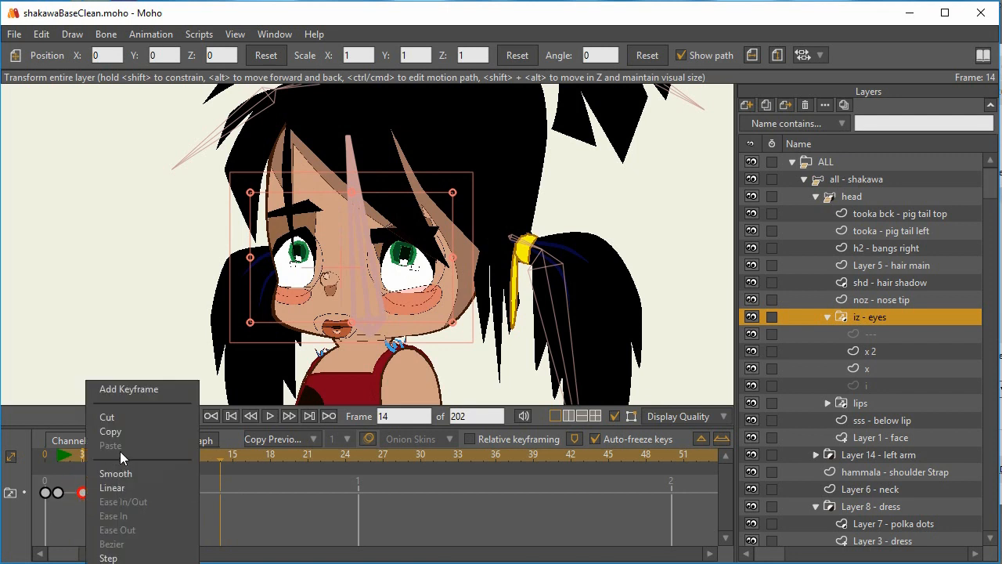
{"action": "left_click", "coordinate": [253, 487]}
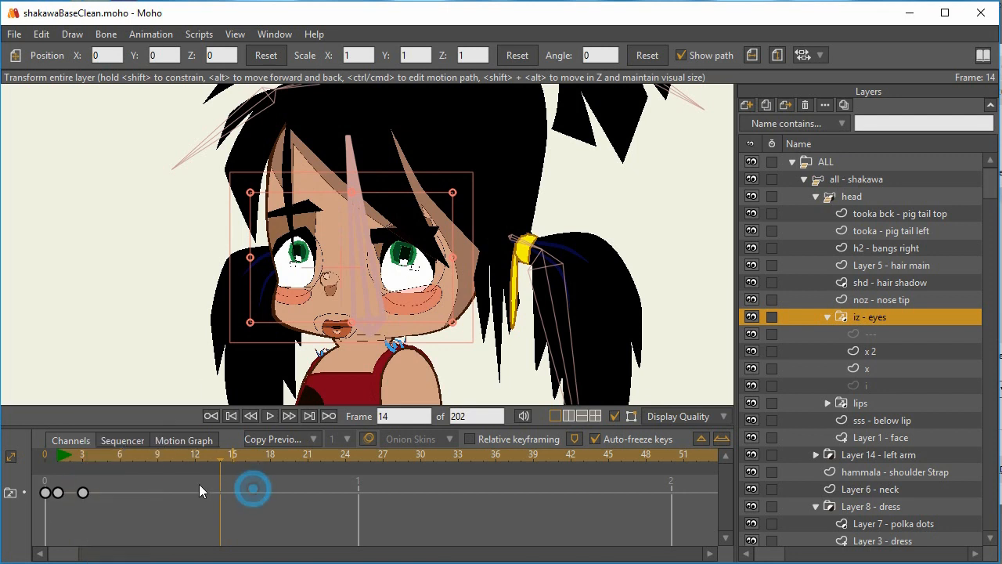
{"action": "key", "text": "Delete"}
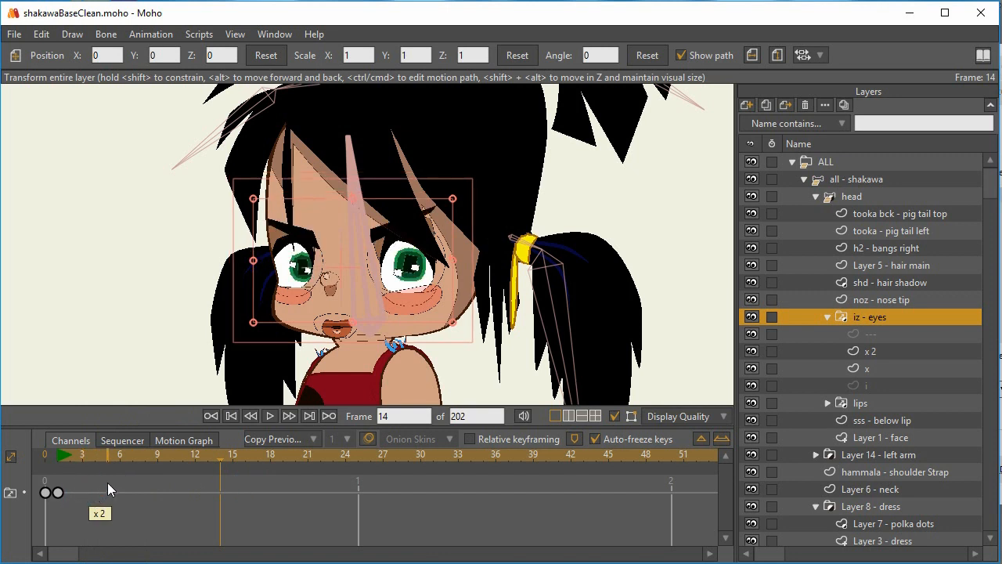
- Scrub the iz - eyes group from frame 3 to 21, and through its mid-timeline switch keys to frame 93
{"action": "left_click", "coordinate": [84, 458]}
{"action": "left_click_drag", "start_coordinate": [84, 457], "coordinate": [308, 479]}
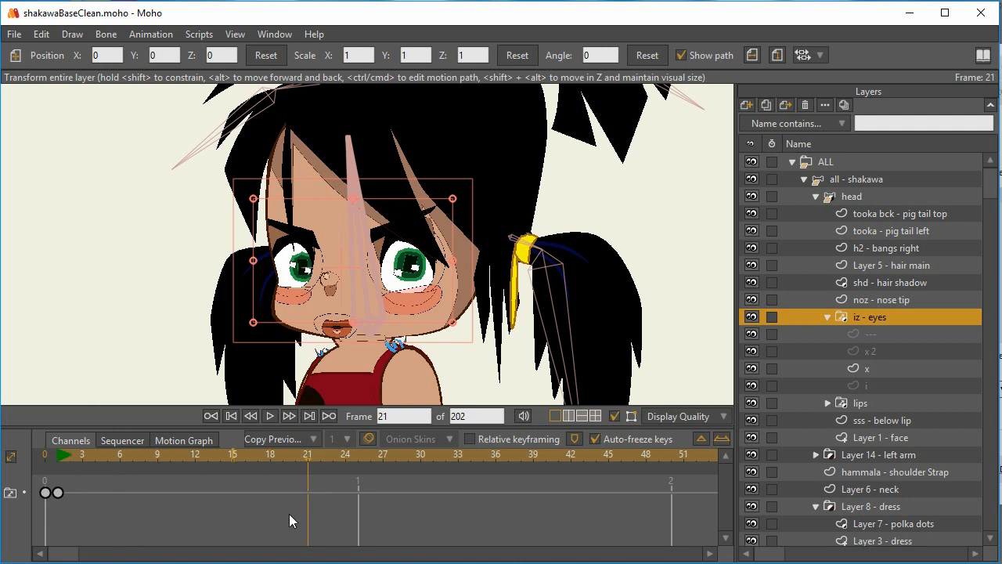
{"action": "left_click", "coordinate": [700, 439]}
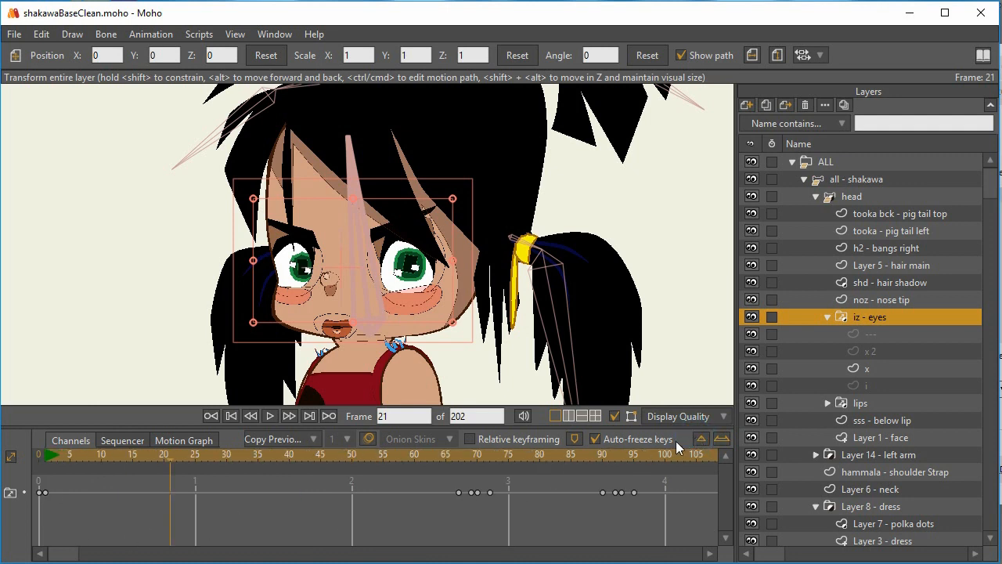
{"action": "left_click_drag", "start_coordinate": [461, 460], "coordinate": [623, 488]}
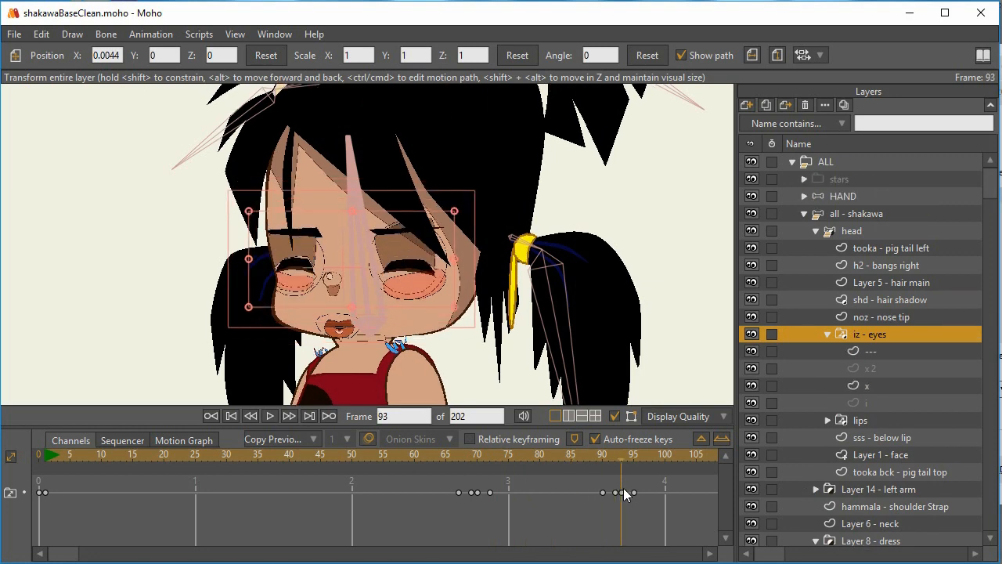
- Scrub the iz - eyes group to frame 116, through its switch keys to frame 142, and stop at frame 139
{"action": "left_click_drag", "start_coordinate": [678, 511], "coordinate": [285, 518]}
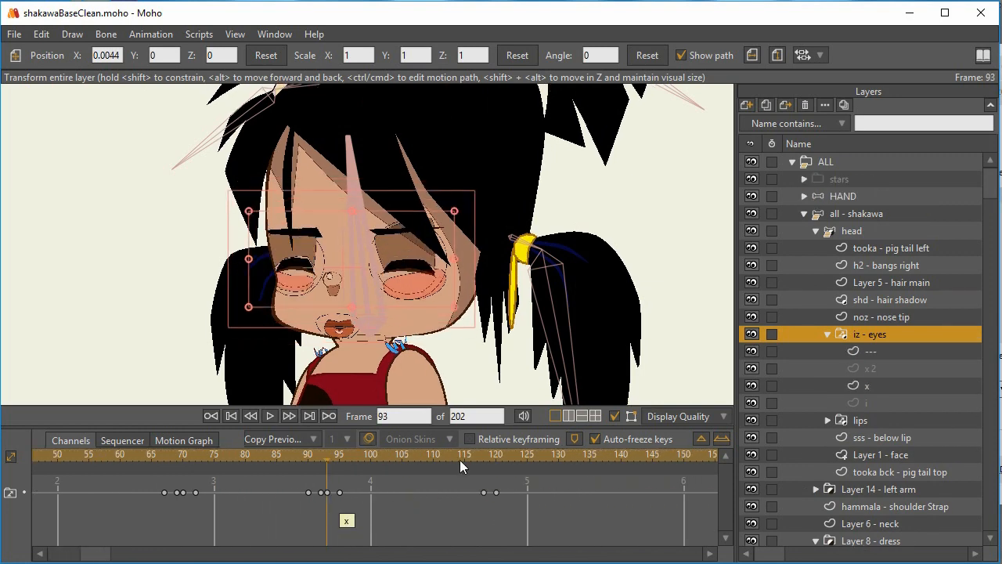
{"action": "mouse_move", "coordinate": [464, 455]}
{"action": "left_mouse_down"}
{"action": "mouse_move", "coordinate": [520, 458]}
{"action": "mouse_move", "coordinate": [472, 464]}
{"action": "left_mouse_up"}
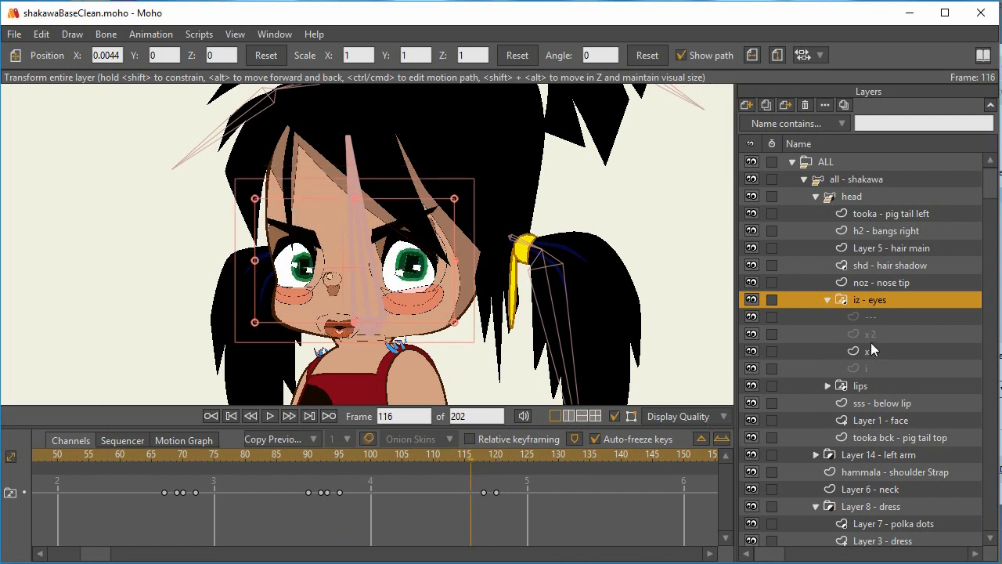
{"action": "left_click_drag", "start_coordinate": [320, 454], "coordinate": [634, 482]}
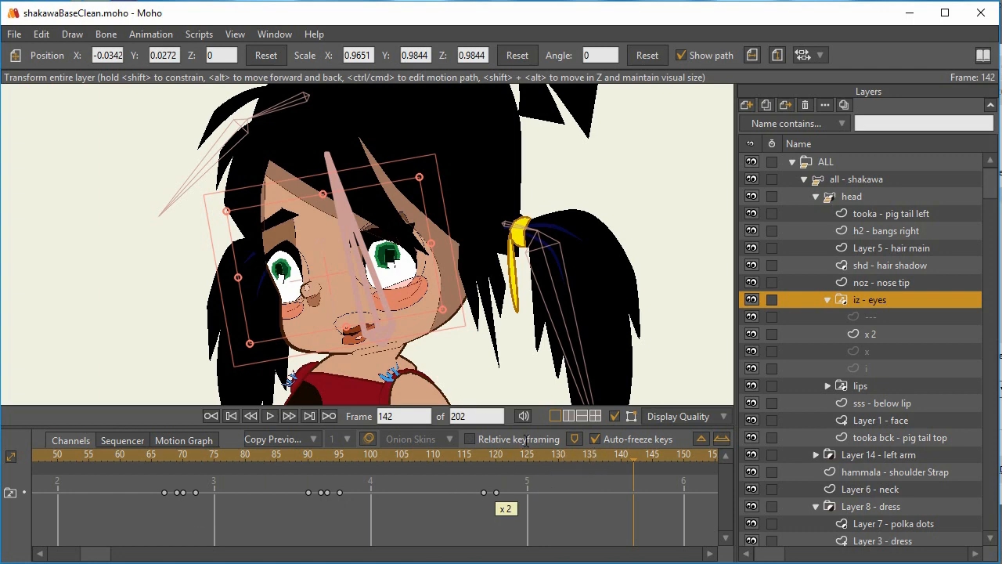
{"action": "left_click_drag", "start_coordinate": [510, 459], "coordinate": [615, 470]}
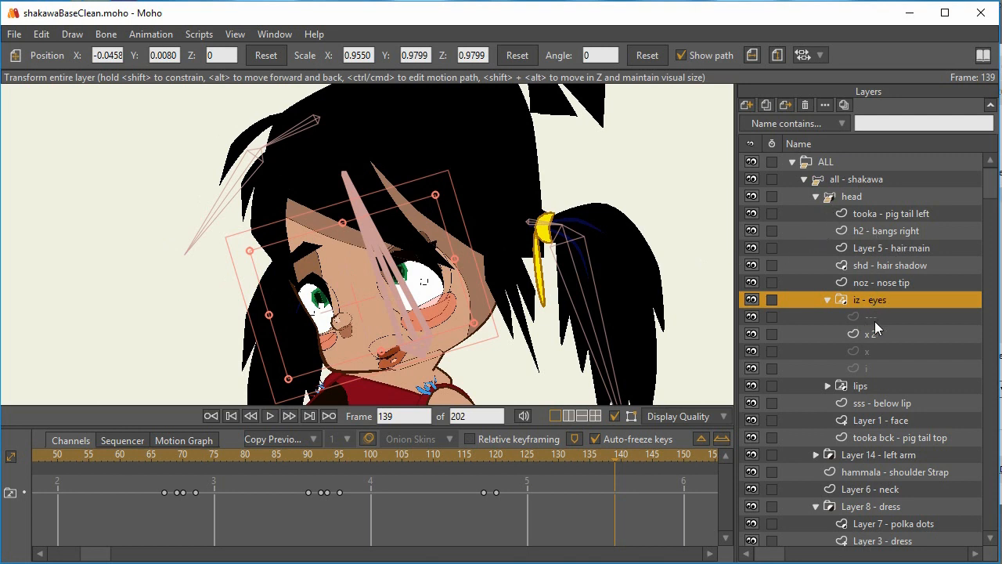
- Look through the layer list at frame 139 to examine the order of the head, dress, leg and arm layers
{"action": "scroll", "coordinate": [875, 318], "scroll_direction": "down", "scroll_amount": 4}
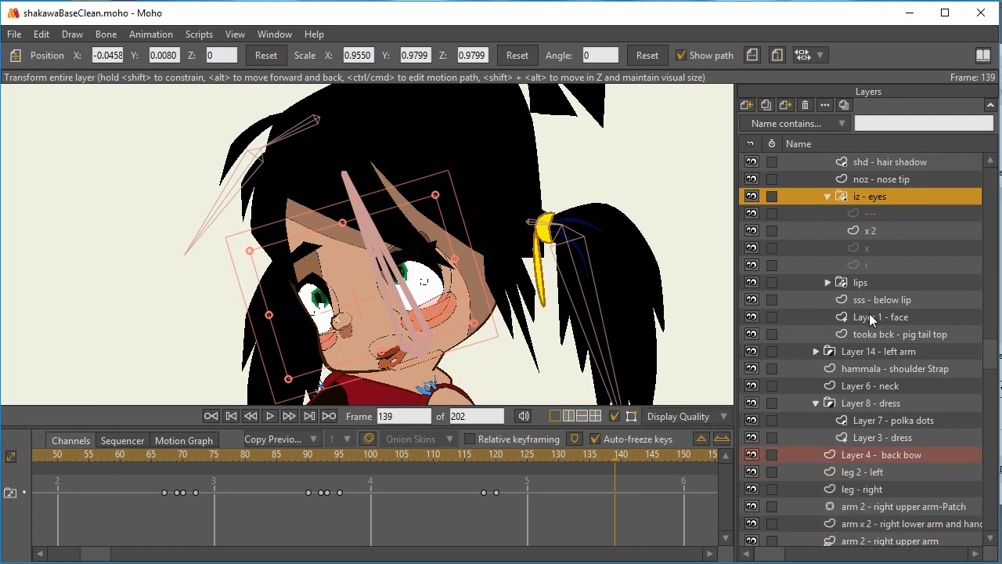
{"action": "scroll", "coordinate": [913, 346], "scroll_direction": "down", "scroll_amount": 1}
{"action": "scroll", "coordinate": [900, 361], "scroll_direction": "up", "scroll_amount": 4}
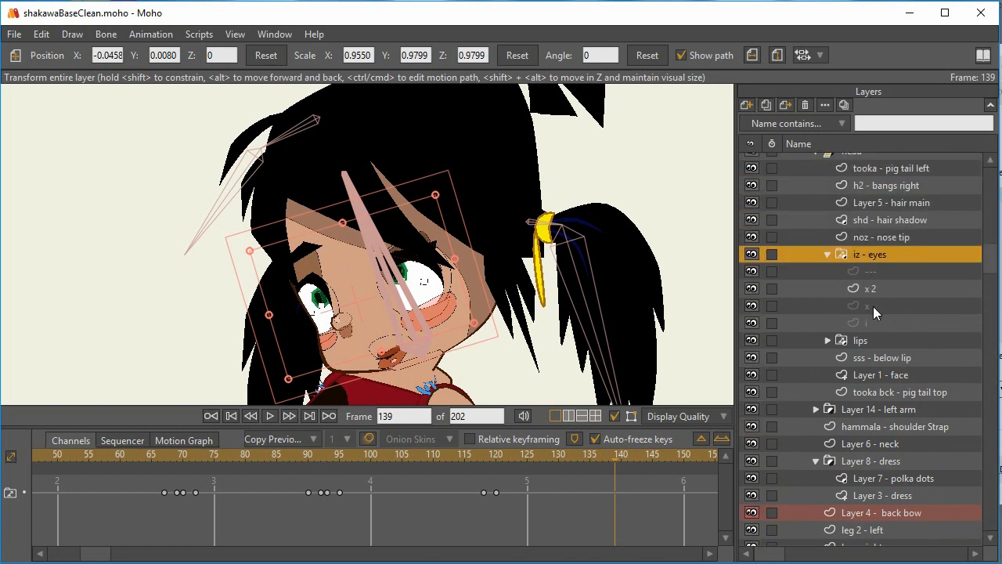
{"action": "scroll", "coordinate": [893, 273], "scroll_direction": "down", "scroll_amount": 2}
{"action": "scroll", "coordinate": [893, 289], "scroll_direction": "up", "scroll_amount": 1}
{"action": "scroll", "coordinate": [892, 289], "scroll_direction": "up", "scroll_amount": 1}
{"action": "scroll", "coordinate": [904, 250], "scroll_direction": "up", "scroll_amount": 1}
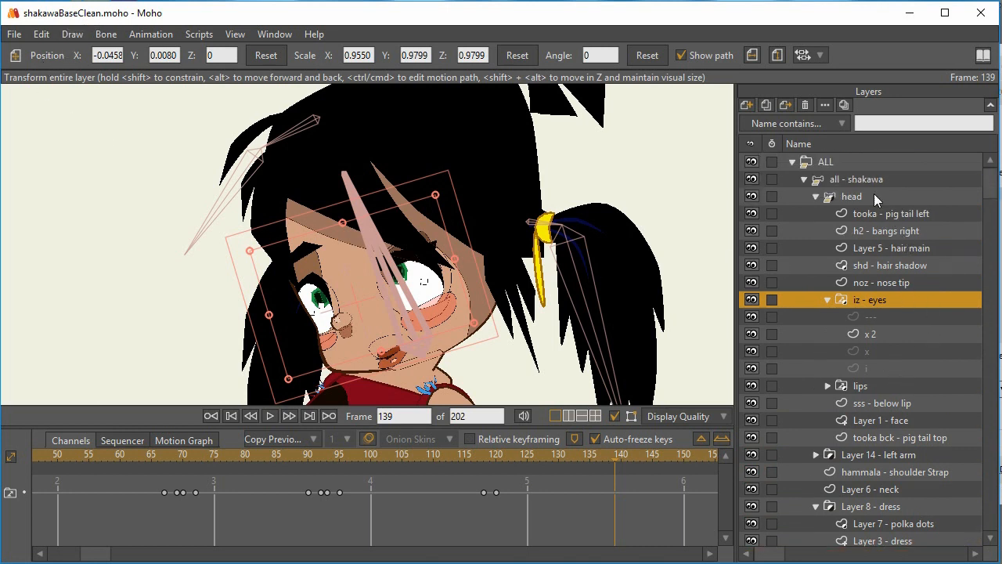
{"action": "scroll", "coordinate": [900, 270], "scroll_direction": "down", "scroll_amount": 4}
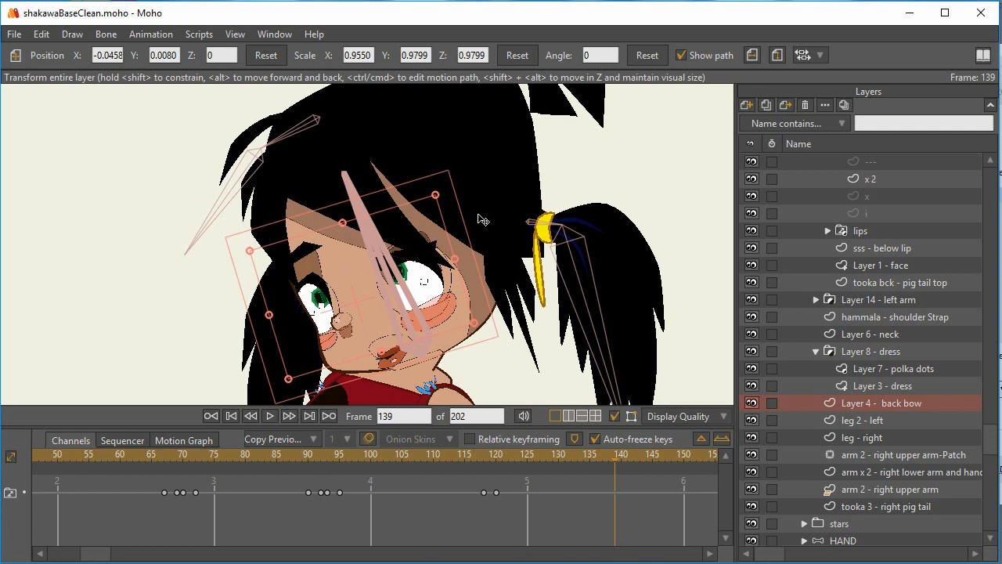
{"action": "left_click", "coordinate": [442, 252], "text": "ctrl+alt"}
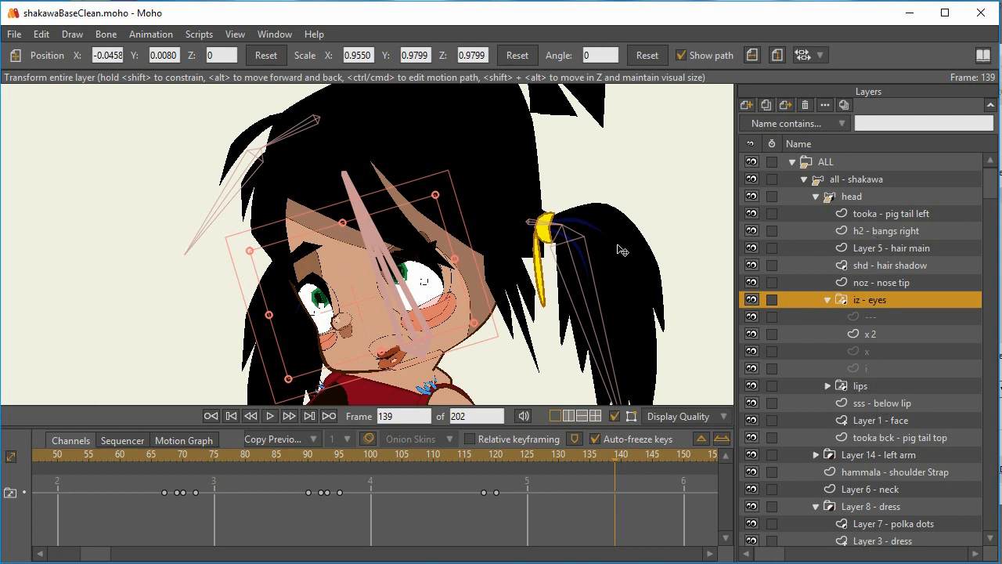
- Select the head group and review its list of actions, then close the list
{"action": "left_click", "coordinate": [740, 196]}
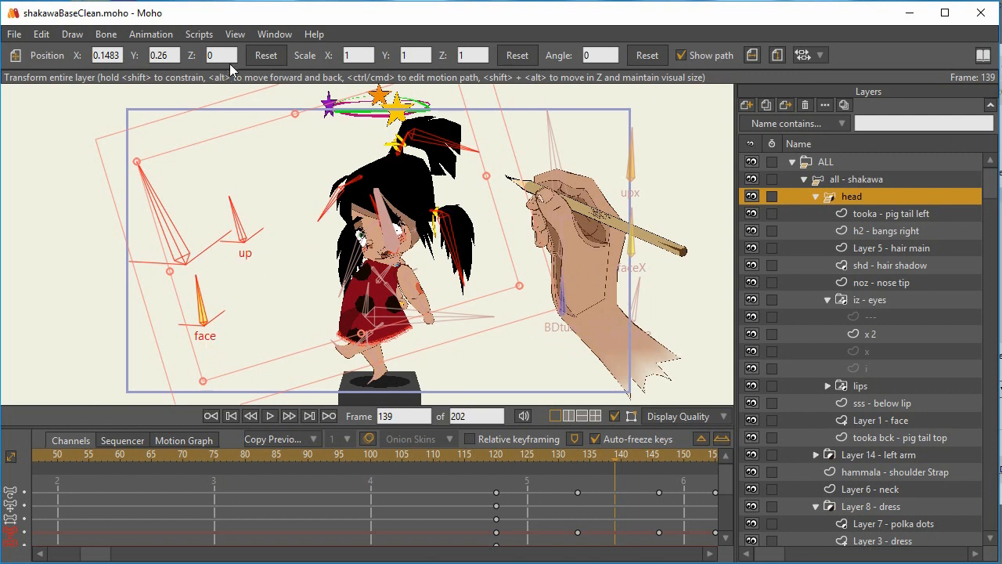
{"action": "left_click", "coordinate": [275, 36]}
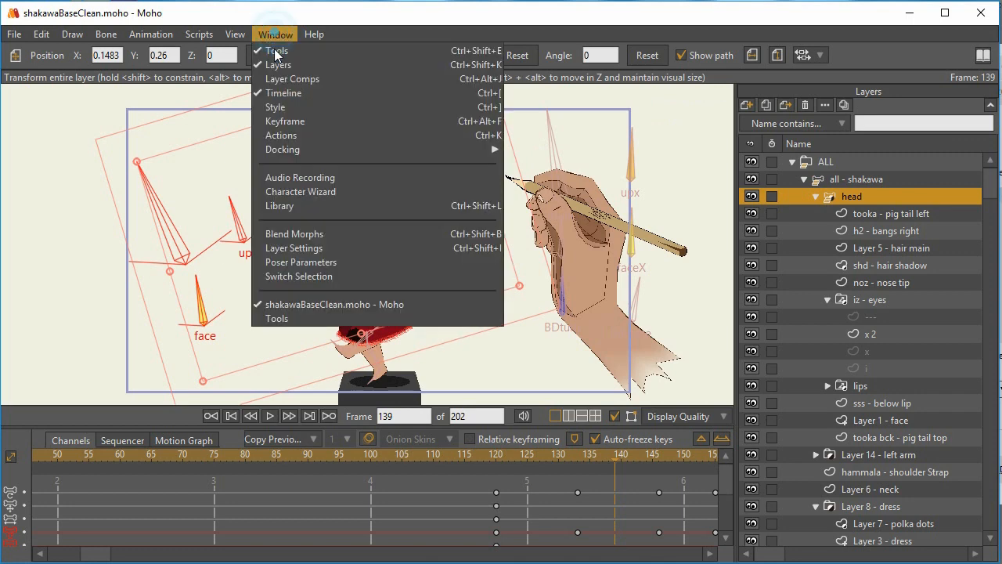
{"action": "left_click", "coordinate": [280, 136]}
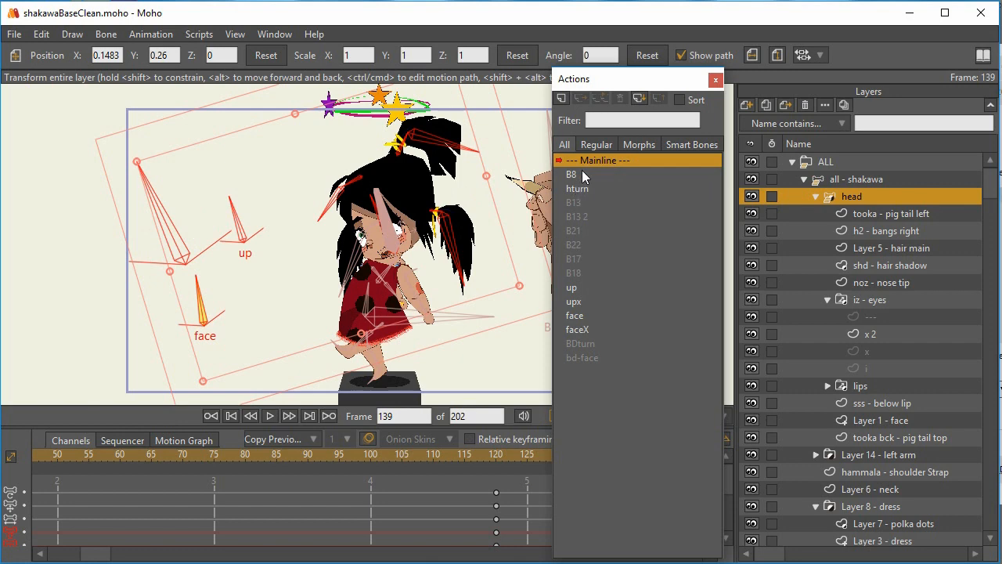
{"action": "left_click", "coordinate": [715, 80]}
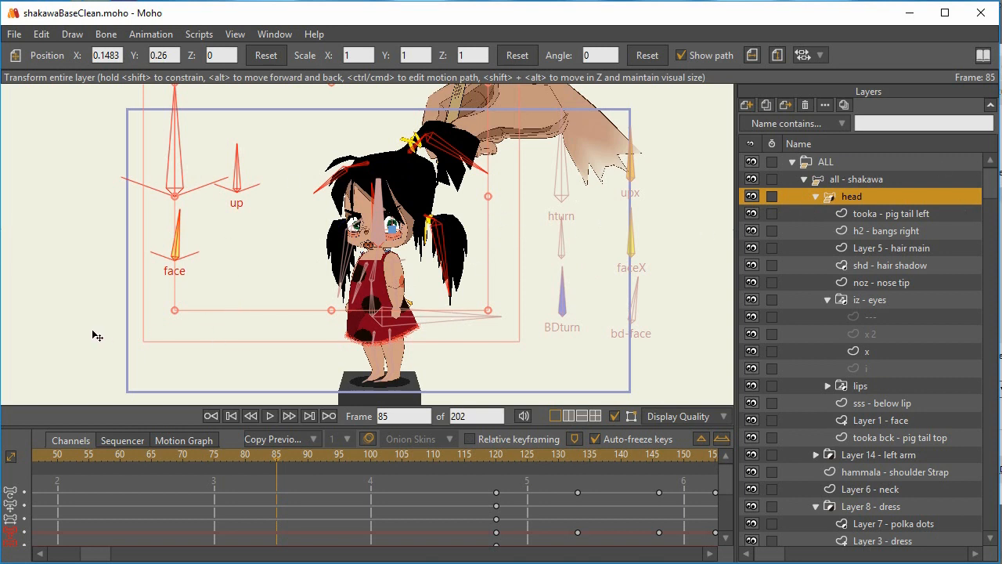
- Key the head group's layer order at frame 75 with tooka bck - pig tail top below Layer 1 - face
{"action": "scroll", "coordinate": [194, 443], "scroll_direction": "down", "scroll_amount": 4}
{"action": "left_click", "coordinate": [116, 254]}
{"action": "scroll", "coordinate": [299, 437], "scroll_direction": "down", "scroll_amount": 1}
{"action": "scroll", "coordinate": [276, 447], "scroll_direction": "down", "scroll_amount": 1}
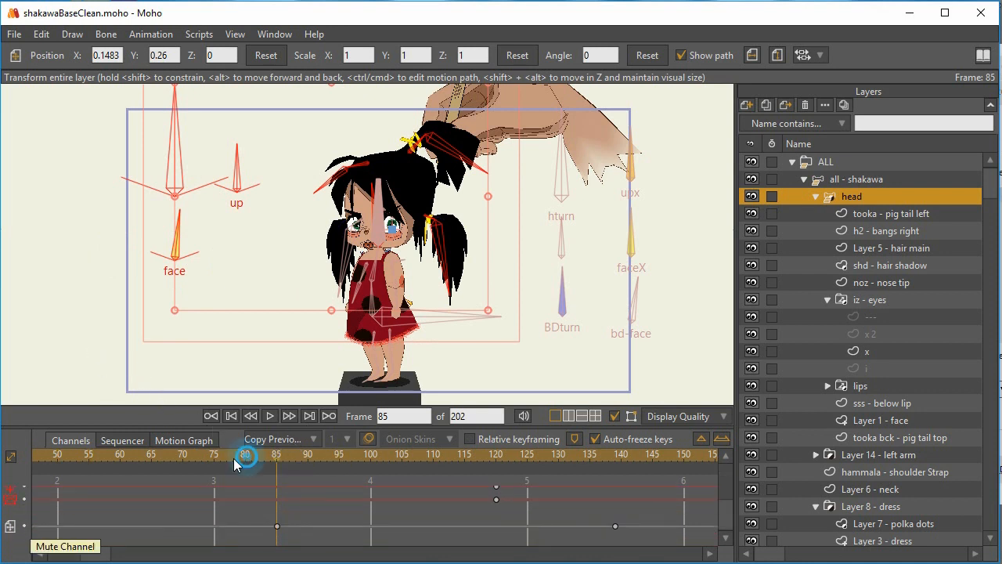
{"action": "left_click_drag", "start_coordinate": [234, 459], "coordinate": [213, 459]}
{"action": "left_click", "coordinate": [92, 270]}
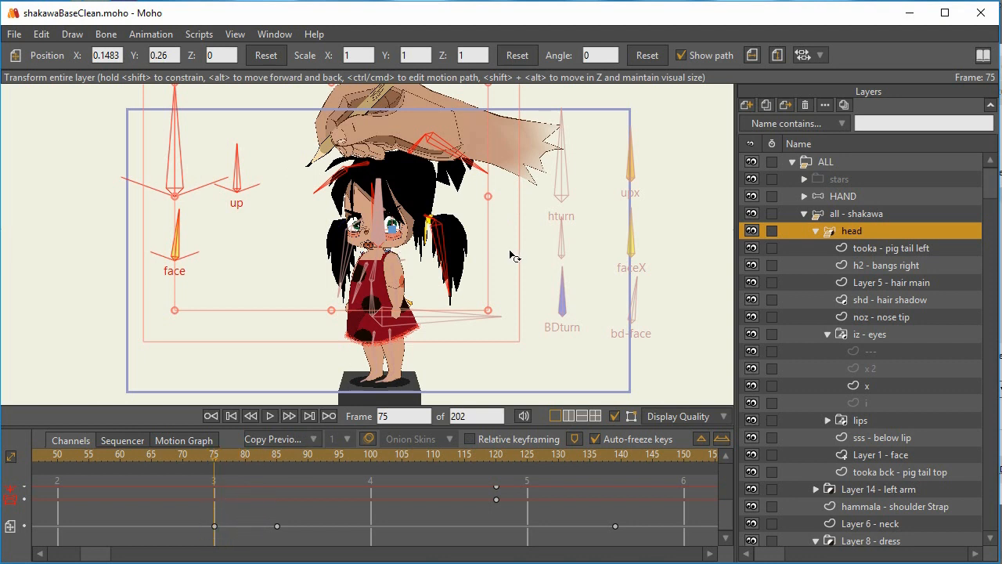
- Toggle the bone overlay off and on at frame 75 to examine the hand and top pigtail
{"action": "scroll", "coordinate": [513, 256], "scroll_direction": "up", "scroll_amount": 3}
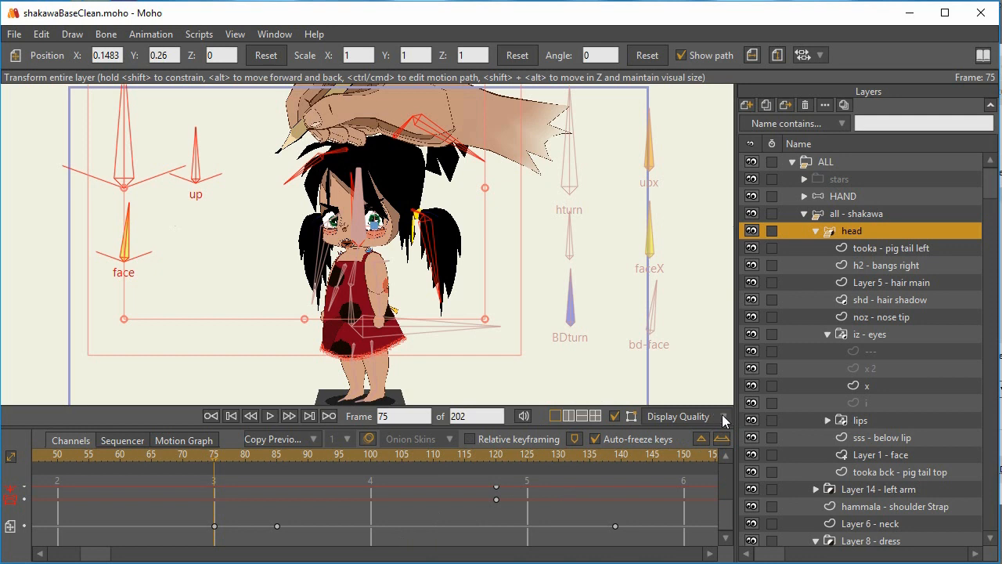
{"action": "left_click", "coordinate": [615, 419]}
{"action": "left_click", "coordinate": [615, 419]}
{"action": "left_click", "coordinate": [614, 417]}
{"action": "left_click", "coordinate": [613, 416]}
{"action": "left_click", "coordinate": [613, 418]}
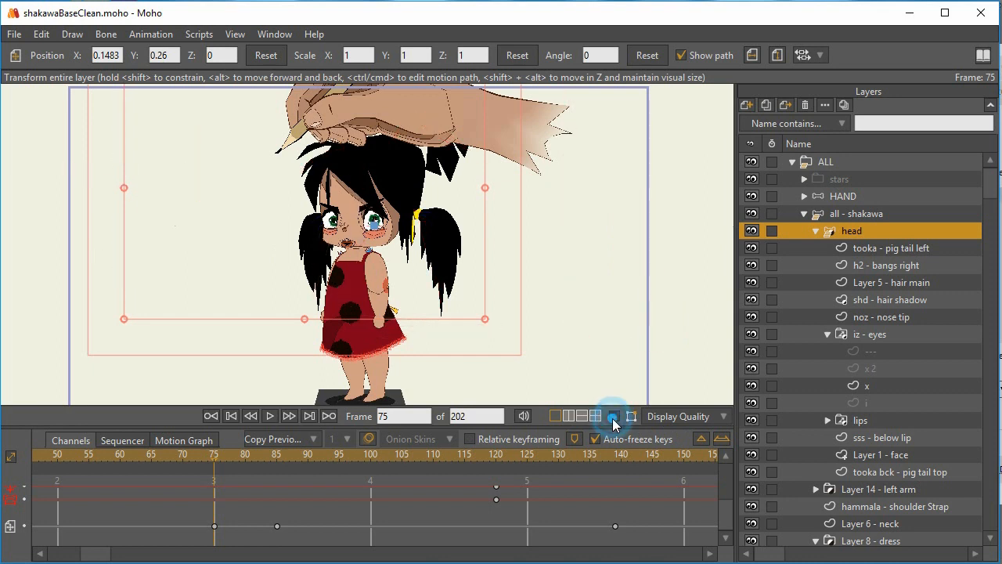
{"action": "left_click", "coordinate": [613, 418]}
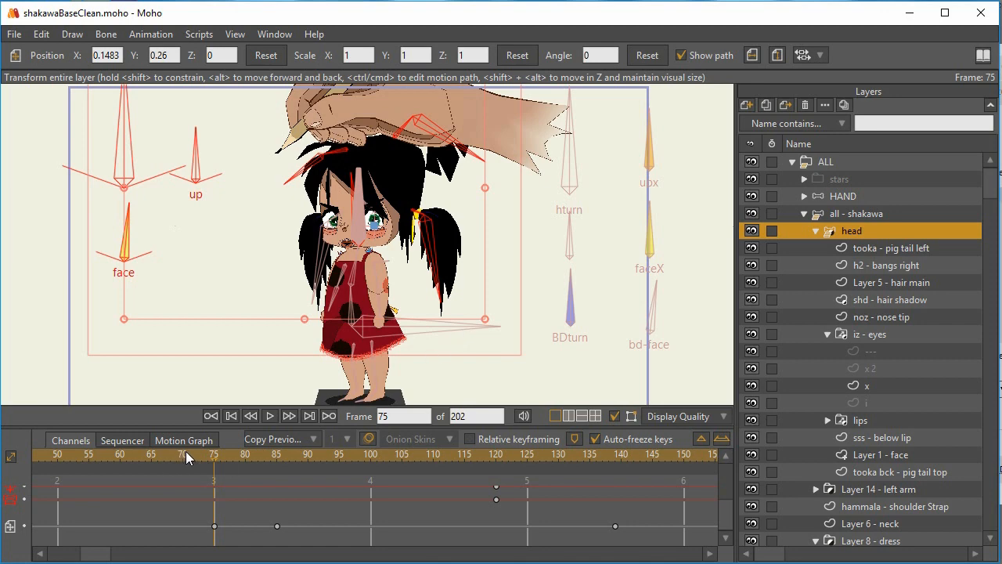
- Scrub back to frame 50 to compare the head's layer order, and return to frame 0
{"action": "left_click_drag", "start_coordinate": [186, 451], "coordinate": [57, 473]}
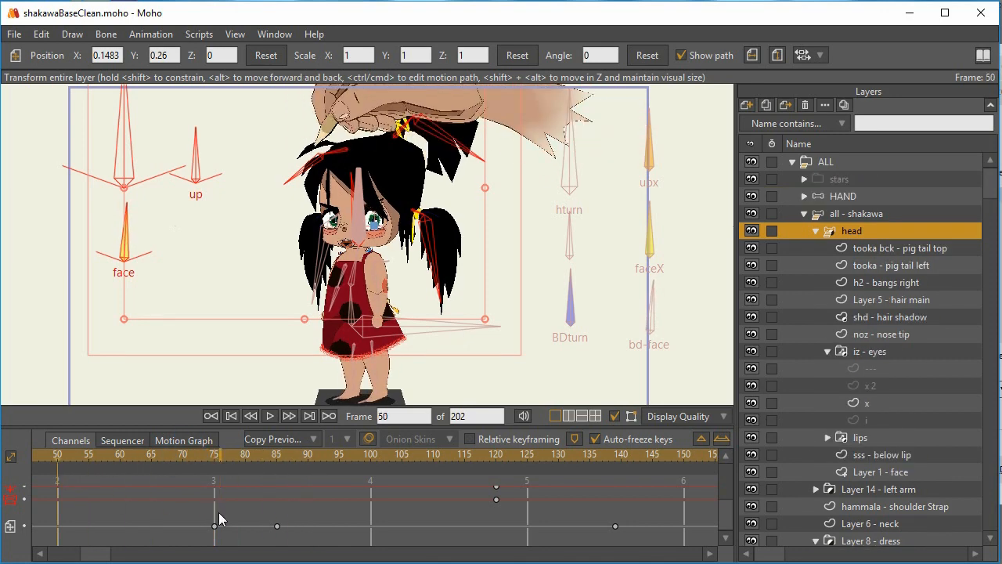
{"action": "left_click_drag", "start_coordinate": [81, 553], "coordinate": [53, 553]}
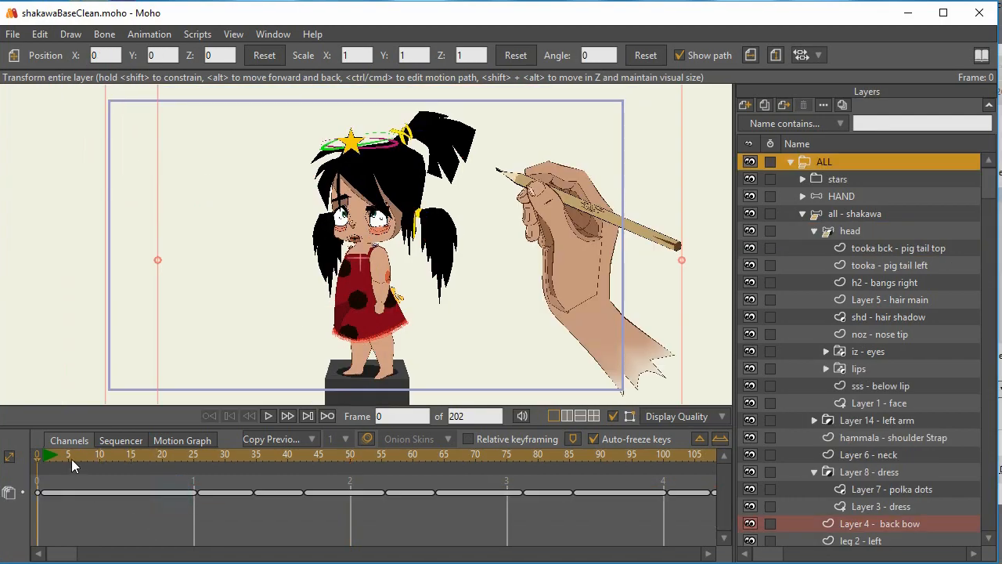
{"action": "mouse_move", "coordinate": [43, 458]}
{"action": "left_mouse_down"}
{"action": "mouse_move", "coordinate": [342, 483]}
{"action": "mouse_move", "coordinate": [44, 474]}
{"action": "left_mouse_up"}
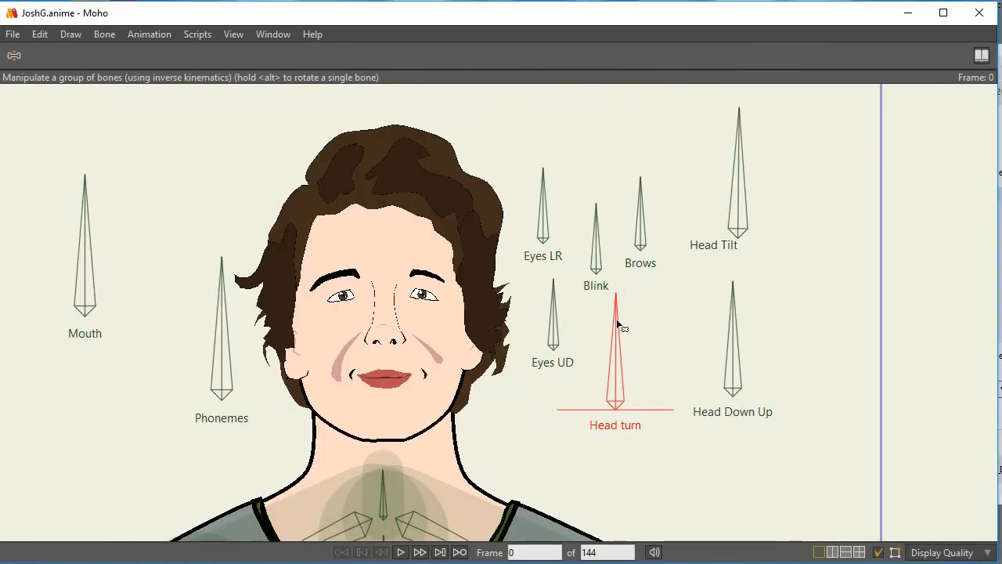
- In JoshG.anime, rotate the Head turn bone slightly each way and then far counterclockwise to turn the head
{"action": "left_click_drag", "start_coordinate": [616, 324], "coordinate": [624, 348]}
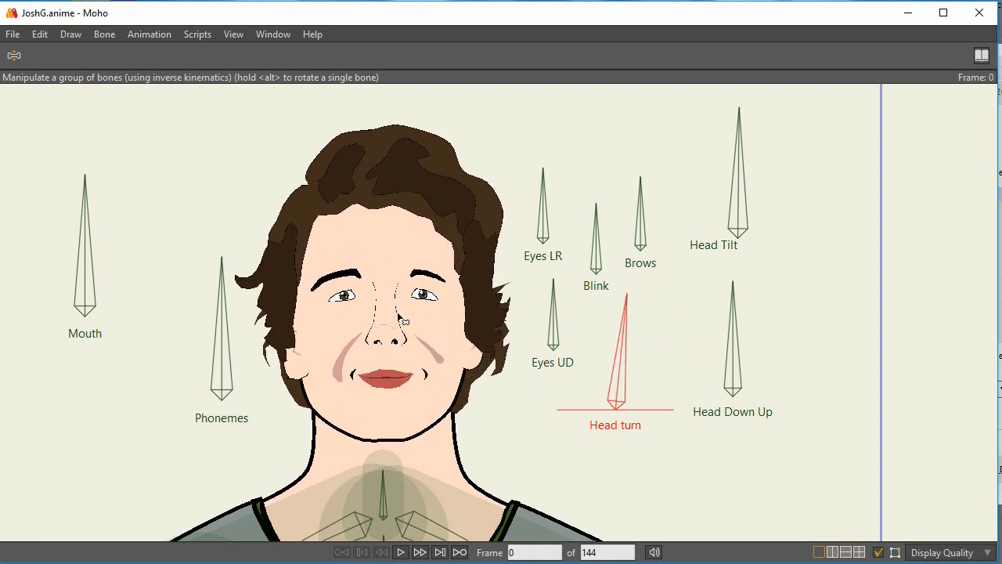
{"action": "mouse_move", "coordinate": [626, 316]}
{"action": "left_mouse_down"}
{"action": "mouse_move", "coordinate": [550, 344]}
{"action": "mouse_move", "coordinate": [539, 382]}
{"action": "mouse_move", "coordinate": [602, 339]}
{"action": "mouse_move", "coordinate": [653, 349]}
{"action": "mouse_move", "coordinate": [677, 378]}
{"action": "mouse_move", "coordinate": [623, 349]}
{"action": "mouse_move", "coordinate": [584, 352]}
{"action": "mouse_move", "coordinate": [613, 343]}
{"action": "mouse_move", "coordinate": [647, 358]}
{"action": "mouse_move", "coordinate": [656, 377]}
{"action": "mouse_move", "coordinate": [653, 359]}
{"action": "mouse_move", "coordinate": [619, 332]}
{"action": "mouse_move", "coordinate": [657, 375]}
{"action": "mouse_move", "coordinate": [629, 335]}
{"action": "mouse_move", "coordinate": [608, 325]}
{"action": "mouse_move", "coordinate": [568, 333]}
{"action": "mouse_move", "coordinate": [538, 377]}
{"action": "mouse_move", "coordinate": [542, 356]}
{"action": "mouse_move", "coordinate": [604, 337]}
{"action": "mouse_move", "coordinate": [609, 346]}
{"action": "mouse_move", "coordinate": [626, 329]}
{"action": "mouse_move", "coordinate": [615, 315]}
{"action": "mouse_move", "coordinate": [565, 357]}
{"action": "mouse_move", "coordinate": [545, 407]}
{"action": "mouse_move", "coordinate": [566, 363]}
{"action": "mouse_move", "coordinate": [664, 339]}
{"action": "mouse_move", "coordinate": [698, 402]}
{"action": "mouse_move", "coordinate": [715, 407]}
{"action": "mouse_move", "coordinate": [700, 342]}
{"action": "mouse_move", "coordinate": [617, 330]}
{"action": "mouse_move", "coordinate": [655, 320]}
{"action": "mouse_move", "coordinate": [711, 381]}
{"action": "mouse_move", "coordinate": [694, 339]}
{"action": "mouse_move", "coordinate": [710, 364]}
{"action": "mouse_move", "coordinate": [724, 356]}
{"action": "mouse_move", "coordinate": [617, 300]}
{"action": "left_mouse_up"}
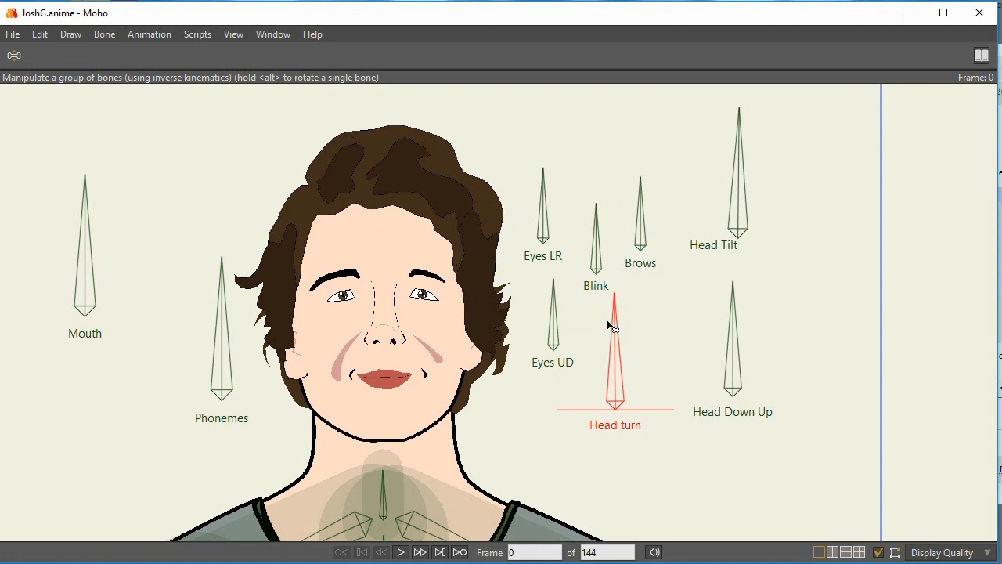
{"action": "mouse_move", "coordinate": [608, 321]}
{"action": "left_mouse_down"}
{"action": "mouse_move", "coordinate": [612, 339]}
{"action": "mouse_move", "coordinate": [671, 367]}
{"action": "mouse_move", "coordinate": [612, 332]}
{"action": "left_mouse_up"}
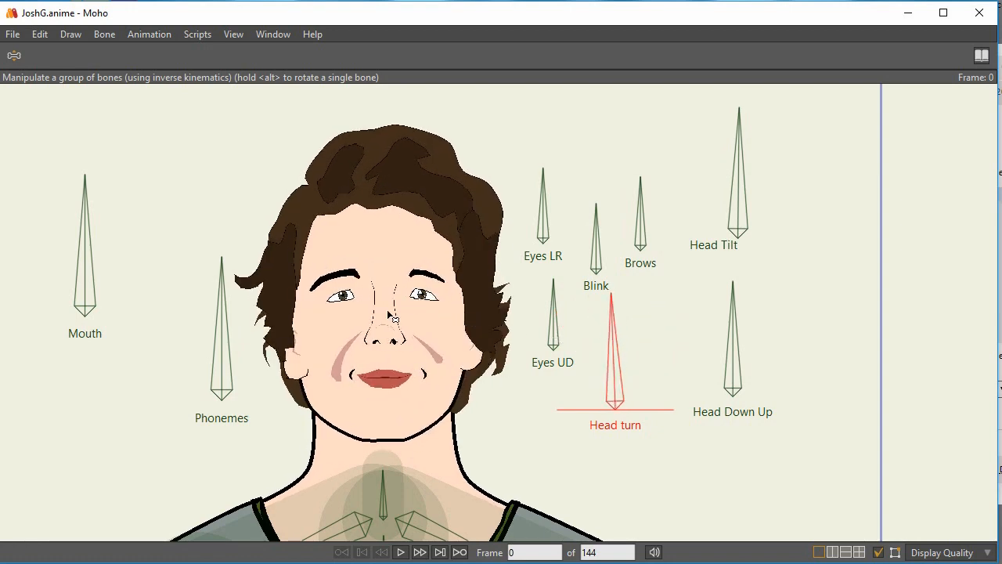
{"action": "left_click_drag", "start_coordinate": [615, 319], "coordinate": [539, 371]}
- Rotate the Phonemes bone slightly each way and adjust the Head turn bone to test the mouth on the turned head
{"action": "left_click_drag", "start_coordinate": [297, 380], "coordinate": [288, 377]}
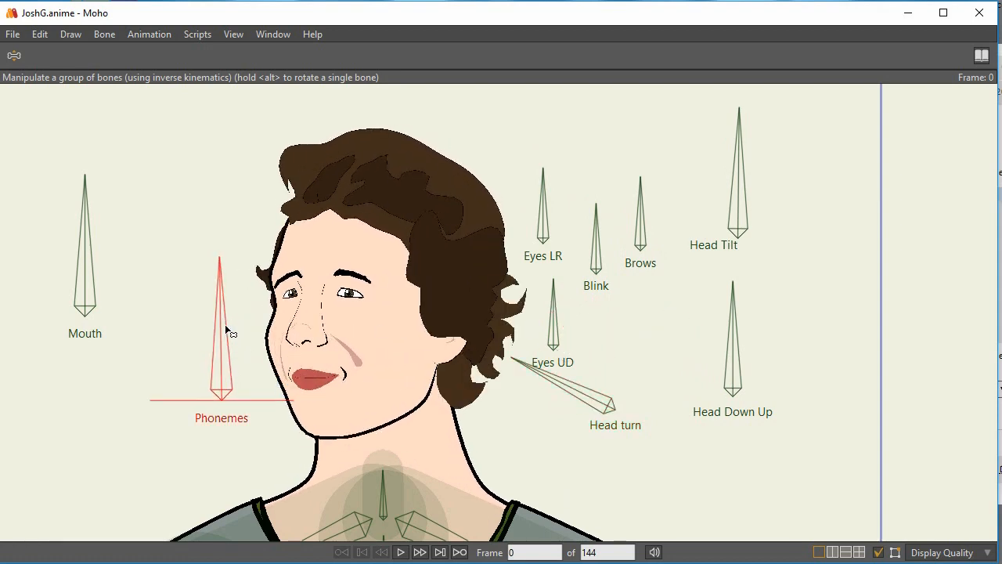
{"action": "left_click_drag", "start_coordinate": [233, 311], "coordinate": [225, 353]}
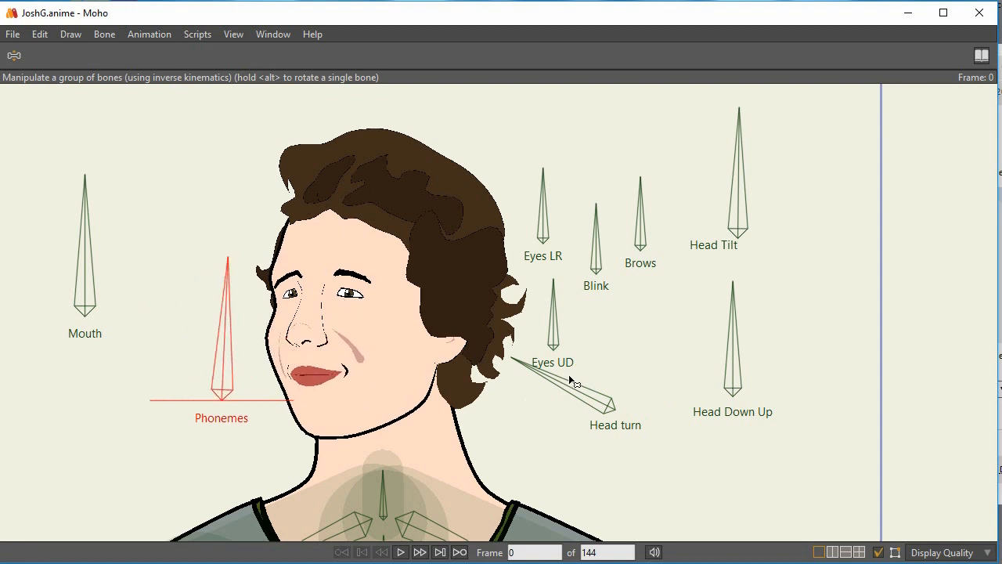
{"action": "left_click_drag", "start_coordinate": [569, 378], "coordinate": [565, 400]}
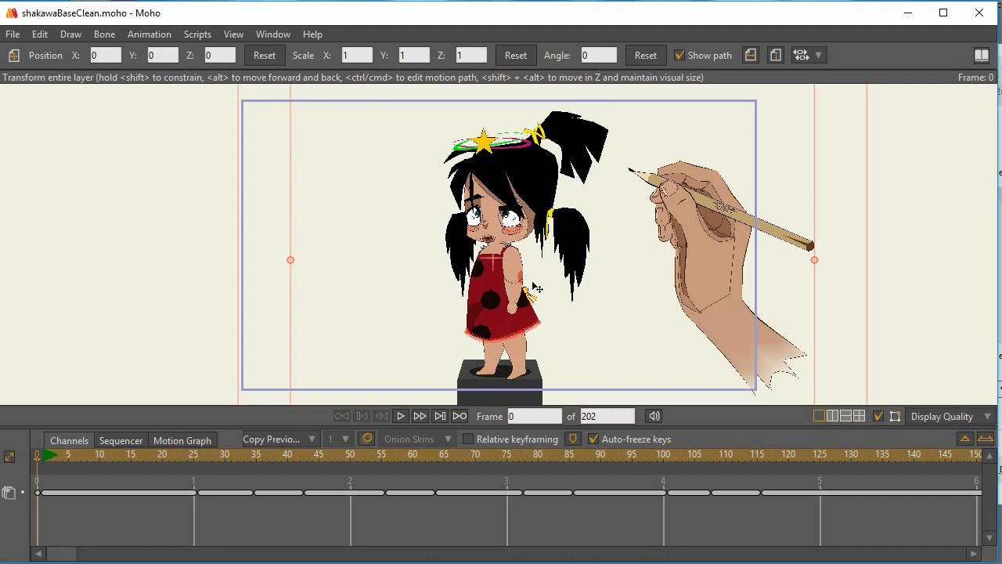
- Switch to shakawaBaseClean.moho and turn off masking in the display quality settings
{"action": "left_click", "coordinate": [979, 415]}
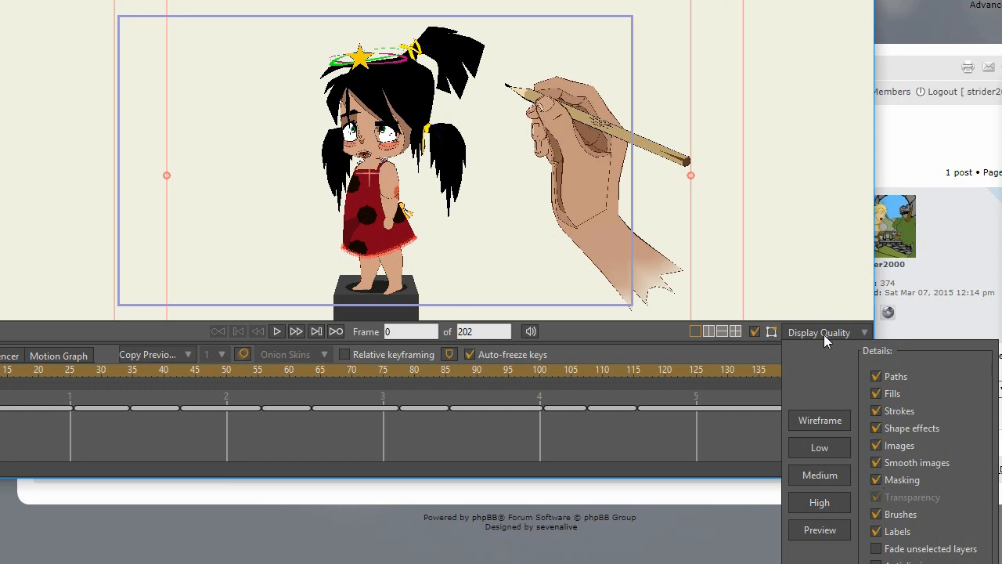
{"action": "left_click", "coordinate": [876, 479]}
{"action": "left_click", "coordinate": [876, 479]}
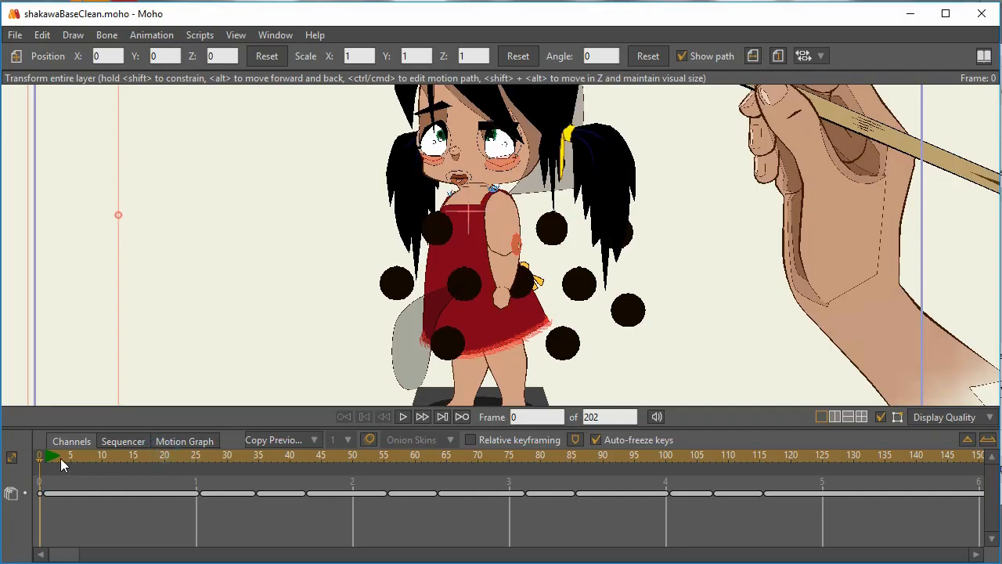
- Scrub the unmasked character to frame 15 and back to frame 6 to examine the polka dots and facial features
{"action": "left_click", "coordinate": [60, 458]}
{"action": "left_click_drag", "start_coordinate": [63, 463], "coordinate": [134, 463]}
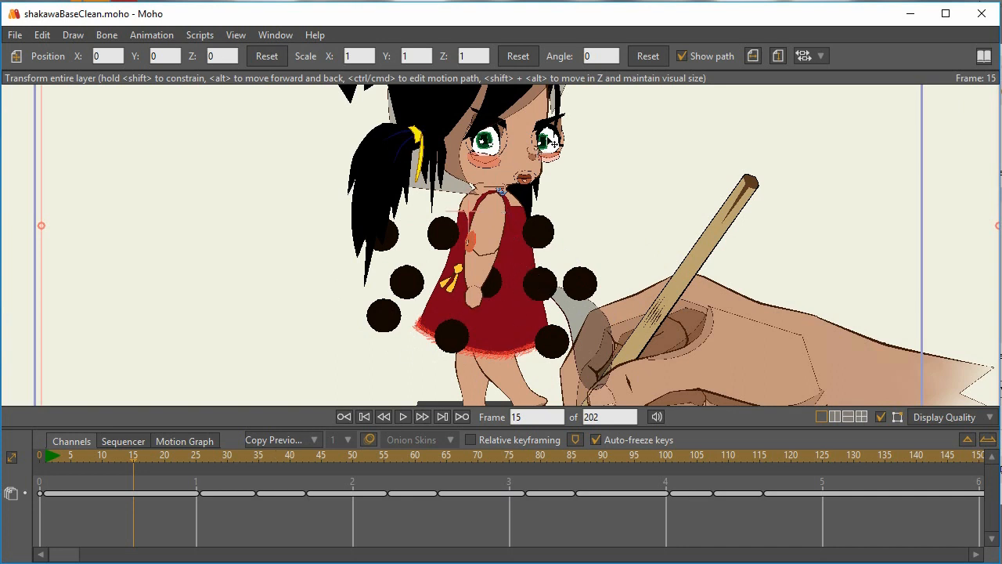
{"action": "left_click_drag", "start_coordinate": [136, 462], "coordinate": [79, 474]}
{"action": "scroll", "coordinate": [433, 292], "scroll_direction": "up", "scroll_amount": 5}
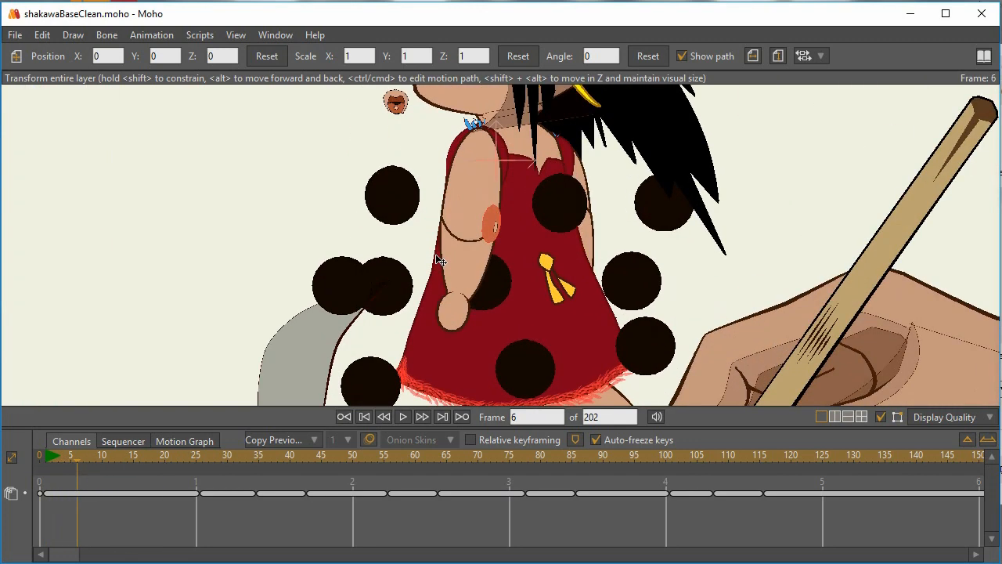
{"action": "left_click_drag", "start_coordinate": [600, 257], "coordinate": [622, 335]}
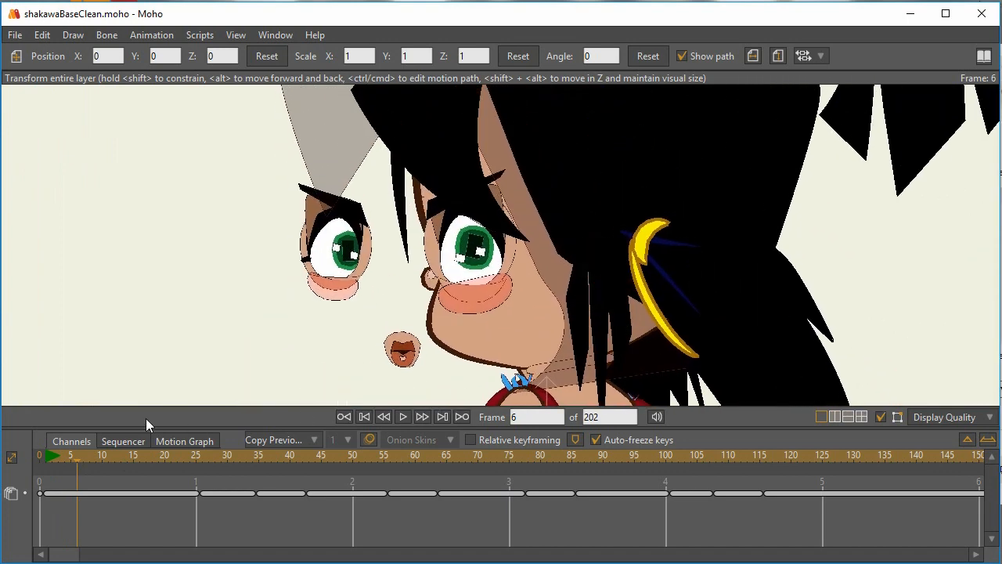
- Scrub between frames 2 and 7 to examine how the unmasked eyes and mouth move past the face edge
{"action": "left_click_drag", "start_coordinate": [79, 460], "coordinate": [52, 470]}
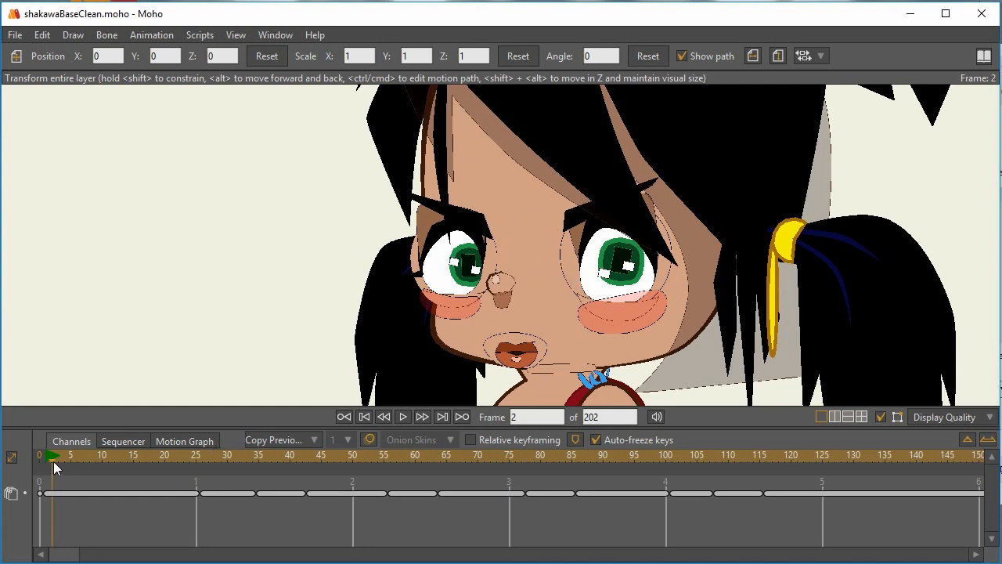
{"action": "left_click_drag", "start_coordinate": [56, 464], "coordinate": [83, 465]}
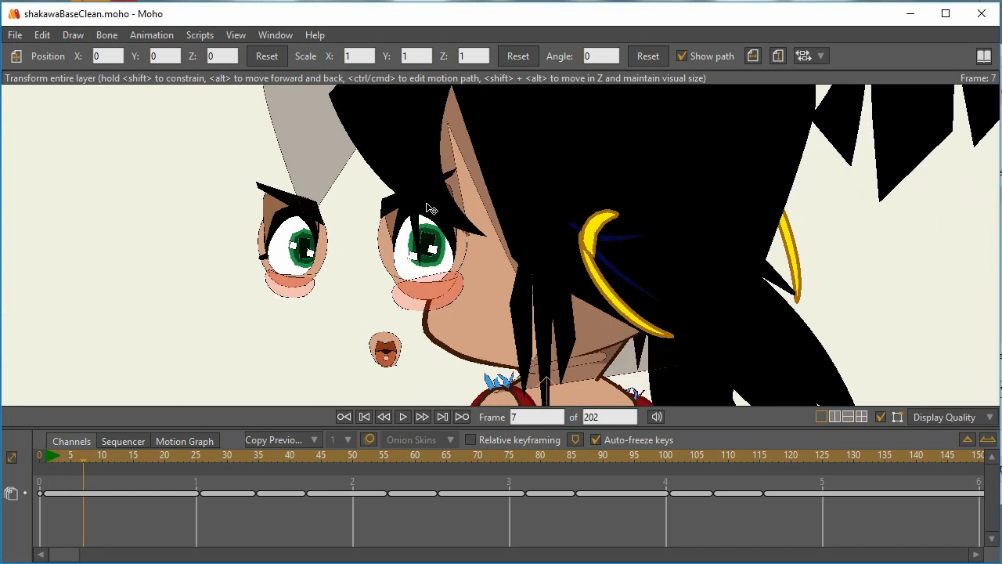
{"action": "left_click", "coordinate": [85, 460]}
{"action": "left_click_drag", "start_coordinate": [85, 460], "coordinate": [78, 481]}
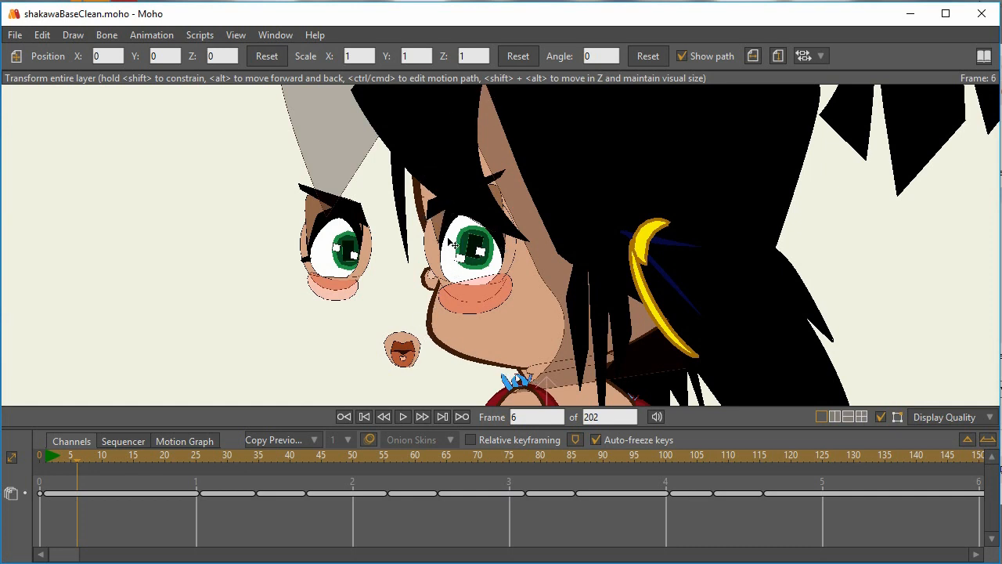
{"action": "left_click_drag", "start_coordinate": [88, 454], "coordinate": [87, 478]}
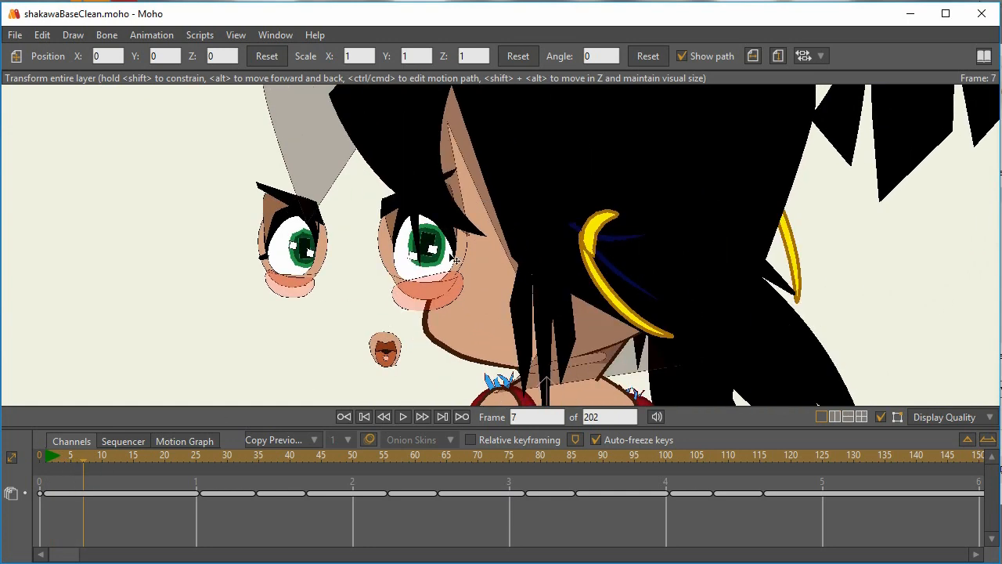
{"action": "left_click_drag", "start_coordinate": [83, 460], "coordinate": [57, 470]}
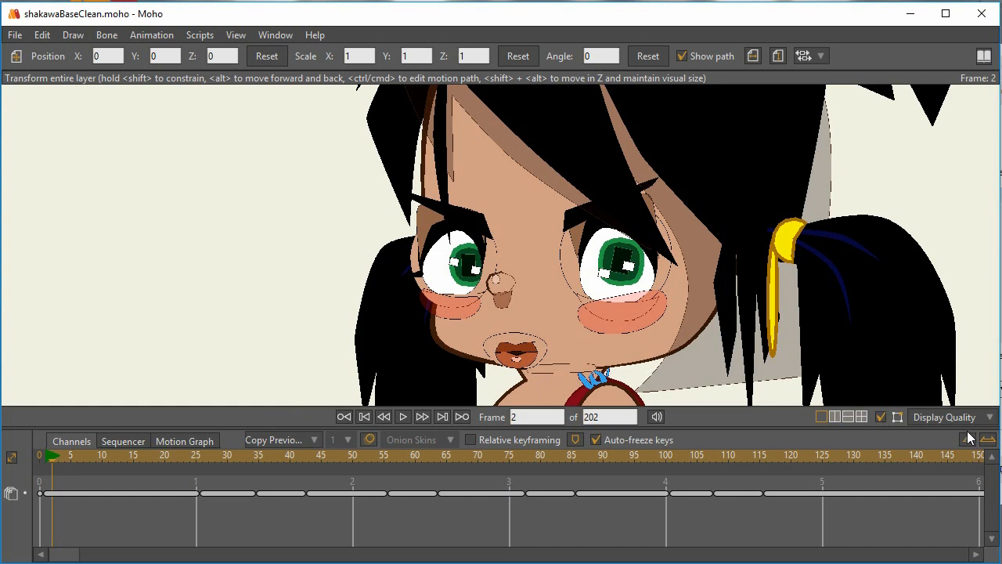
- Turn masking back on and return to frame 0 to examine the masked character
{"action": "left_click", "coordinate": [989, 417]}
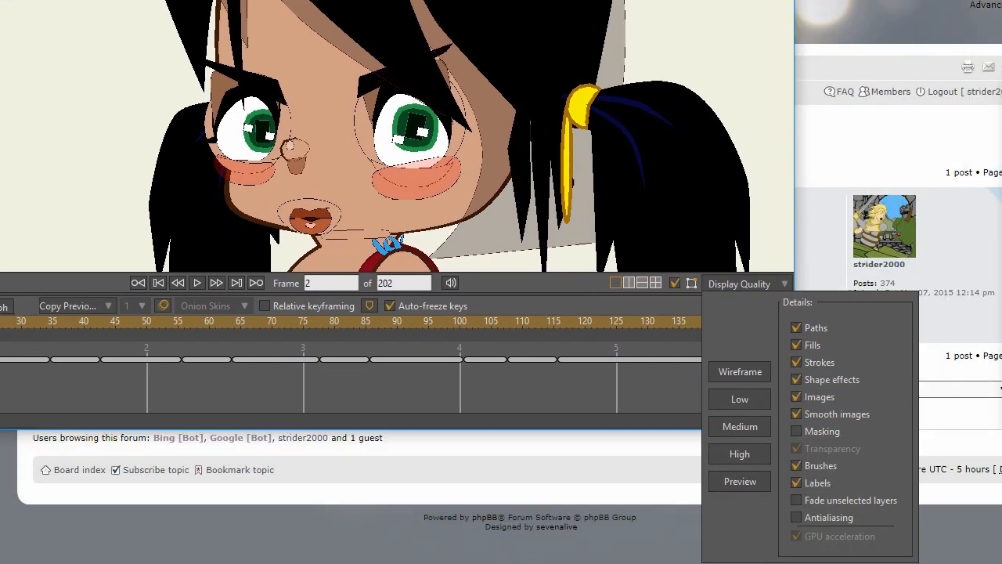
{"action": "left_click", "coordinate": [806, 431]}
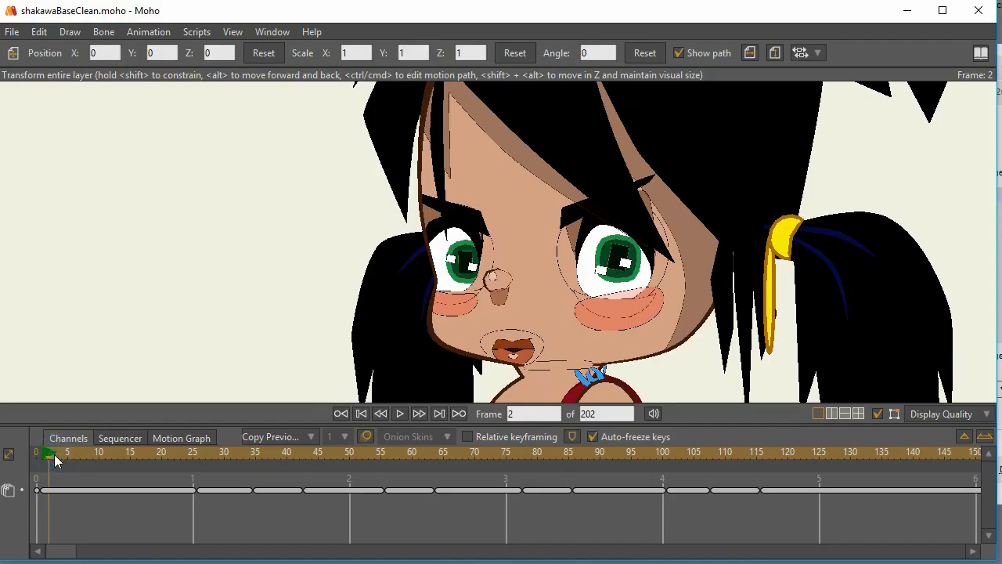
{"action": "mouse_move", "coordinate": [48, 453]}
{"action": "left_mouse_down"}
{"action": "mouse_move", "coordinate": [91, 455]}
{"action": "mouse_move", "coordinate": [46, 456]}
{"action": "mouse_move", "coordinate": [87, 464]}
{"action": "mouse_move", "coordinate": [34, 465]}
{"action": "left_mouse_up"}
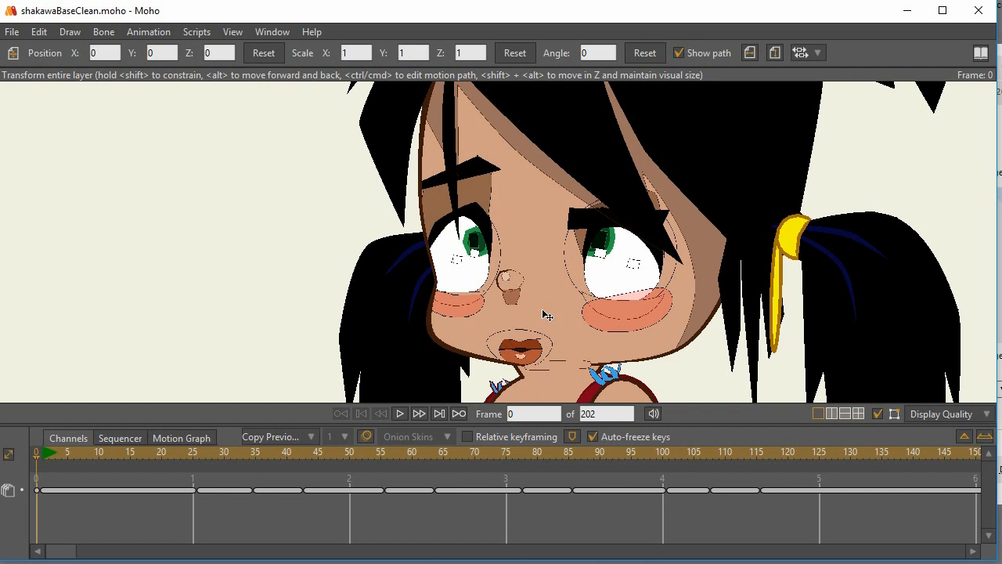
{"action": "scroll", "coordinate": [595, 238], "scroll_direction": "down", "scroll_amount": 3}
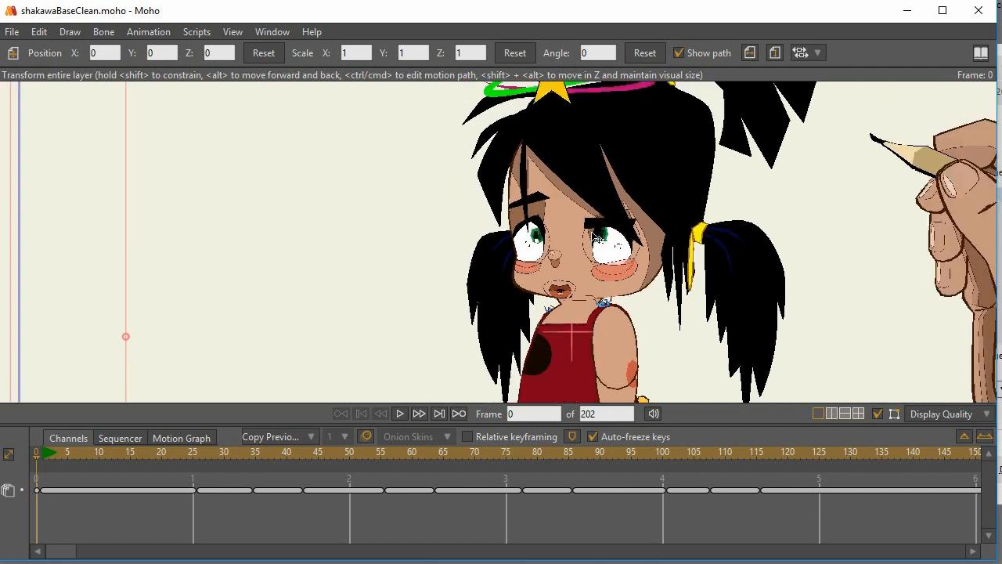
{"action": "left_click_drag", "start_coordinate": [591, 241], "coordinate": [501, 238]}
{"action": "scroll", "coordinate": [501, 196], "scroll_direction": "down", "scroll_amount": 3}
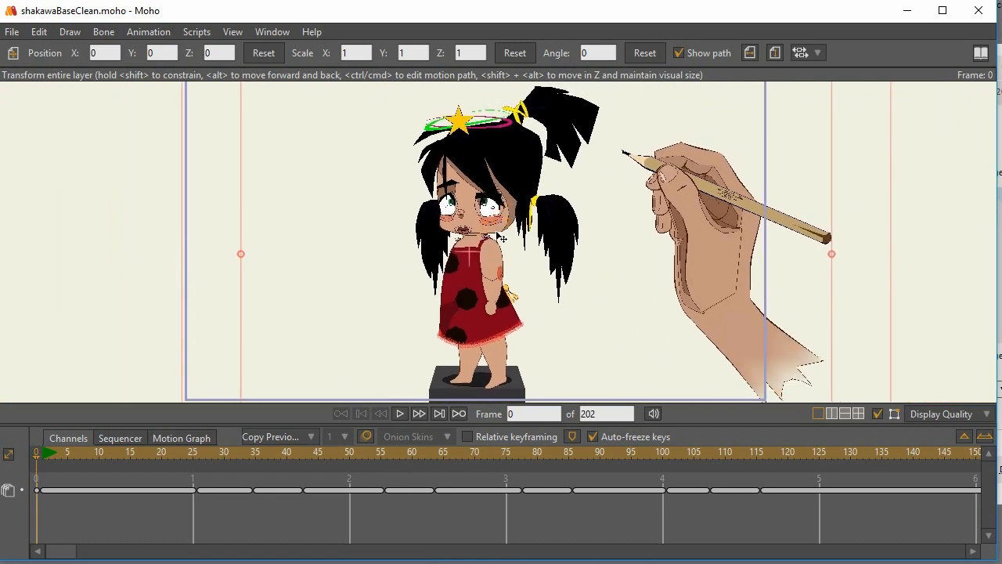